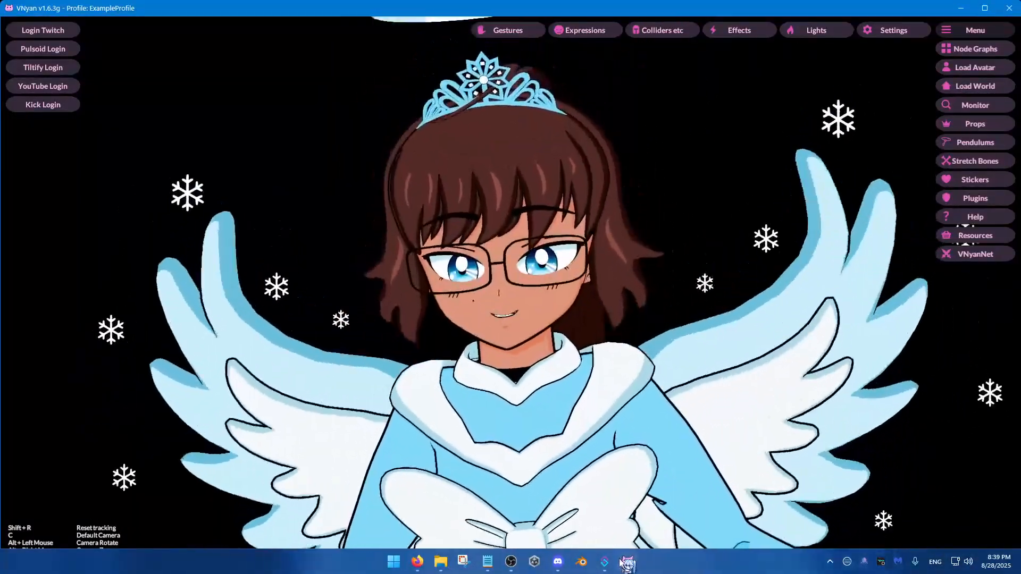
pyautogui.click(605, 561)
pyautogui.moveTo(412, 120); pyautogui.dragTo(578, 304)
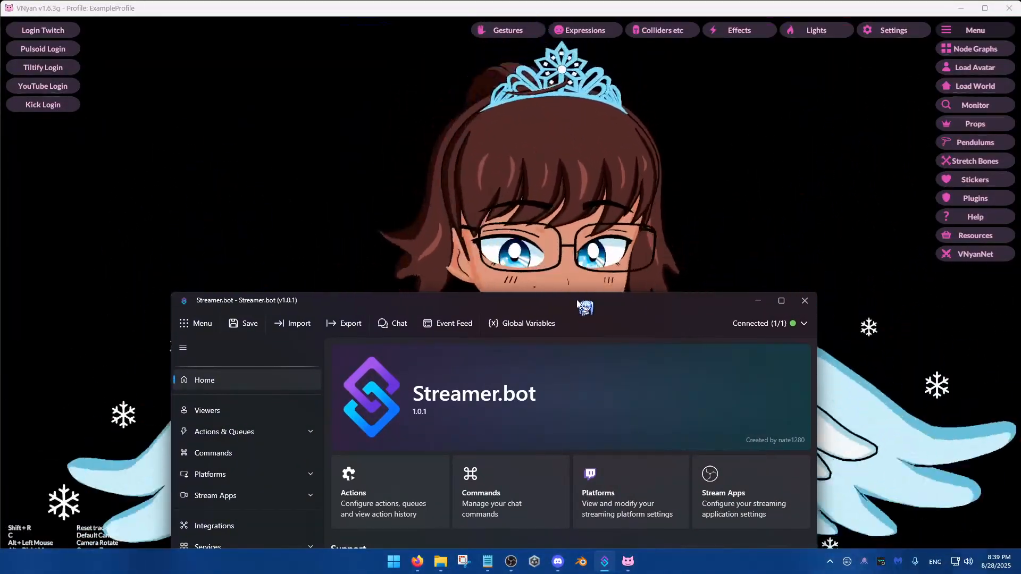
pyautogui.moveTo(577, 301); pyautogui.dragTo(590, 133)
pyautogui.click(592, 106)
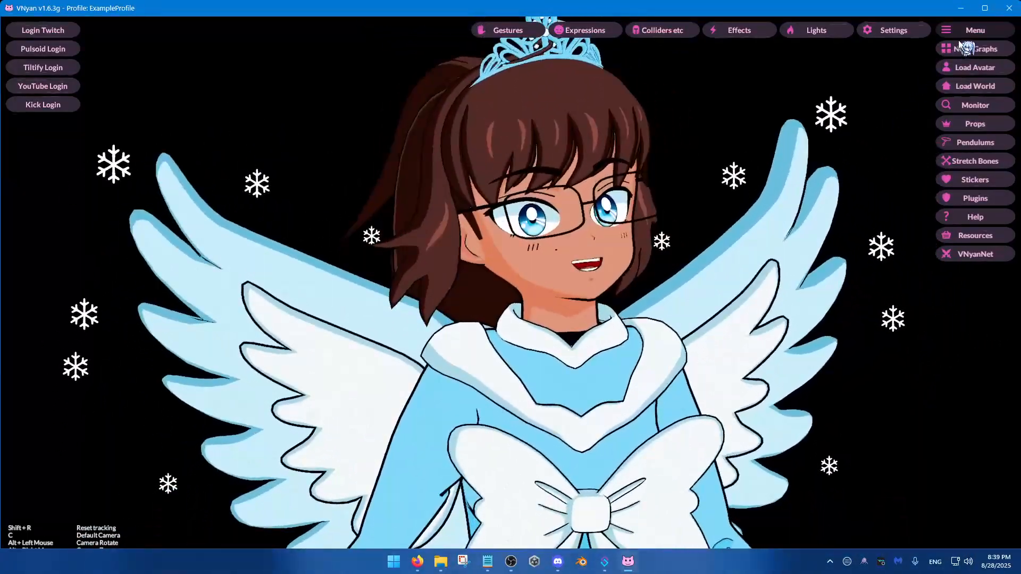
# Step: Start the WebSocket receiver in VNyan's miscellaneous settings and close the settings window
pyautogui.click(964, 35)
pyautogui.click(962, 35)
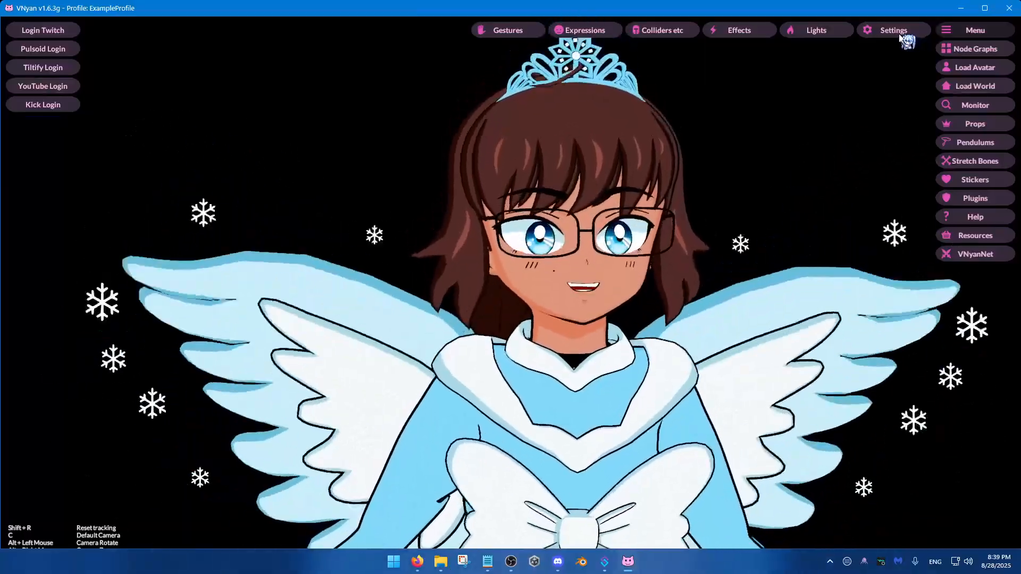
pyautogui.click(899, 33)
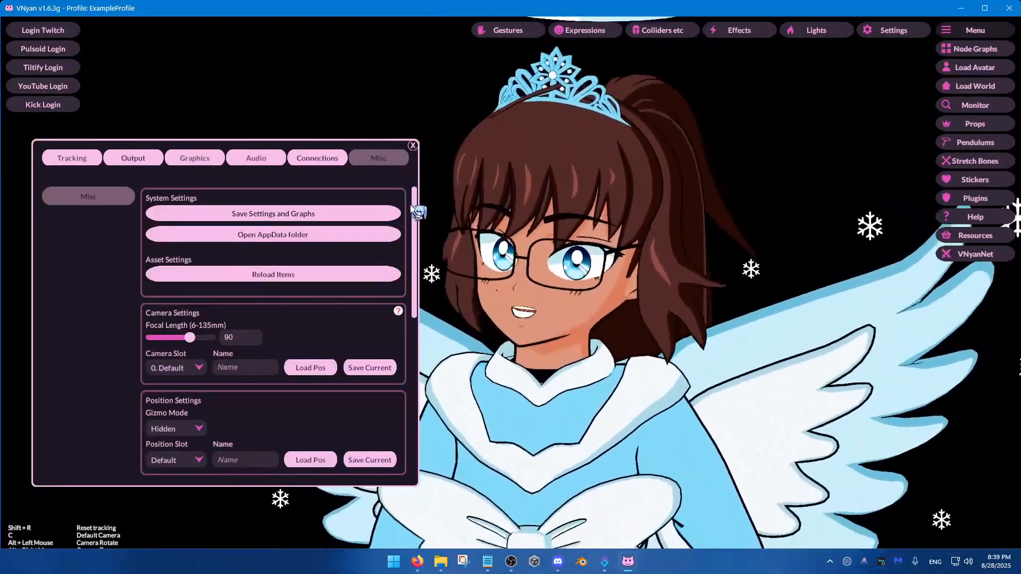
pyautogui.moveTo(416, 251); pyautogui.dragTo(412, 331)
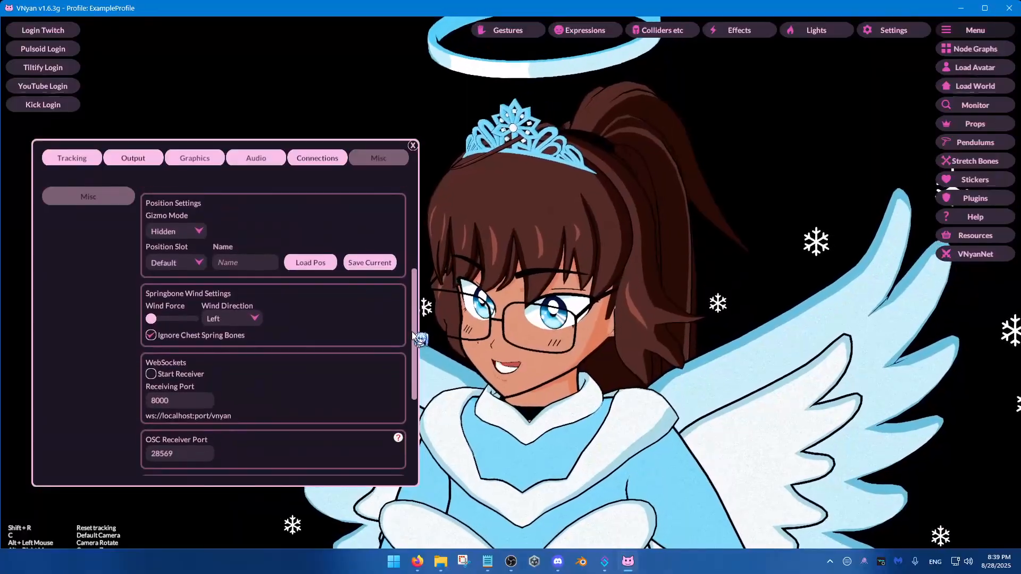
pyautogui.click(153, 375)
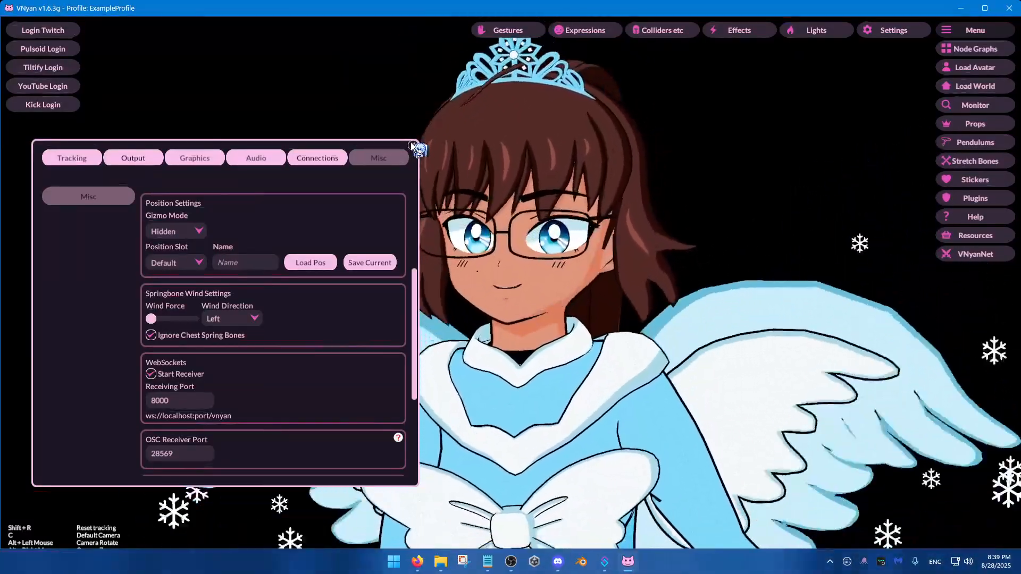
pyautogui.click(416, 148)
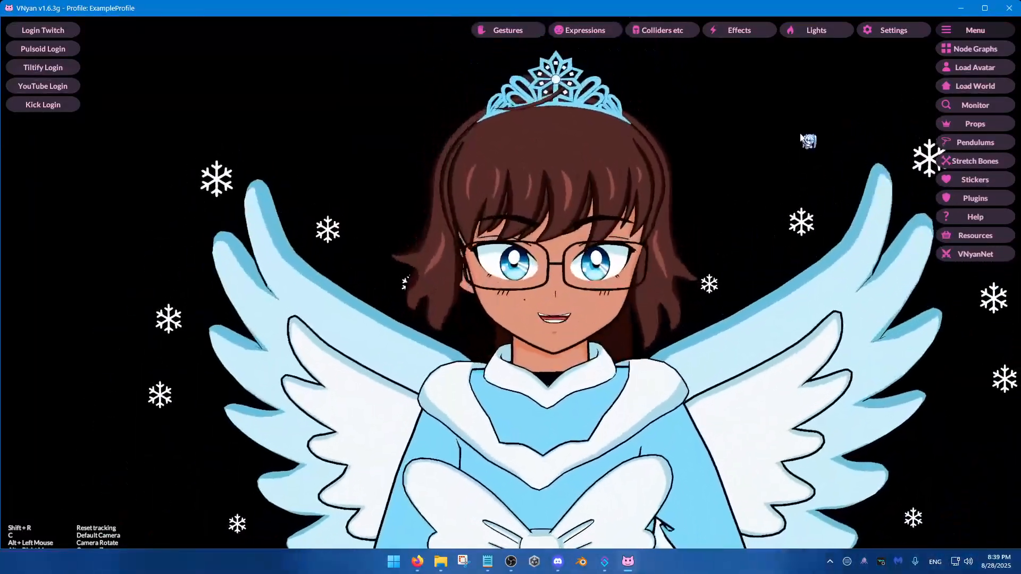
pyautogui.click(897, 31)
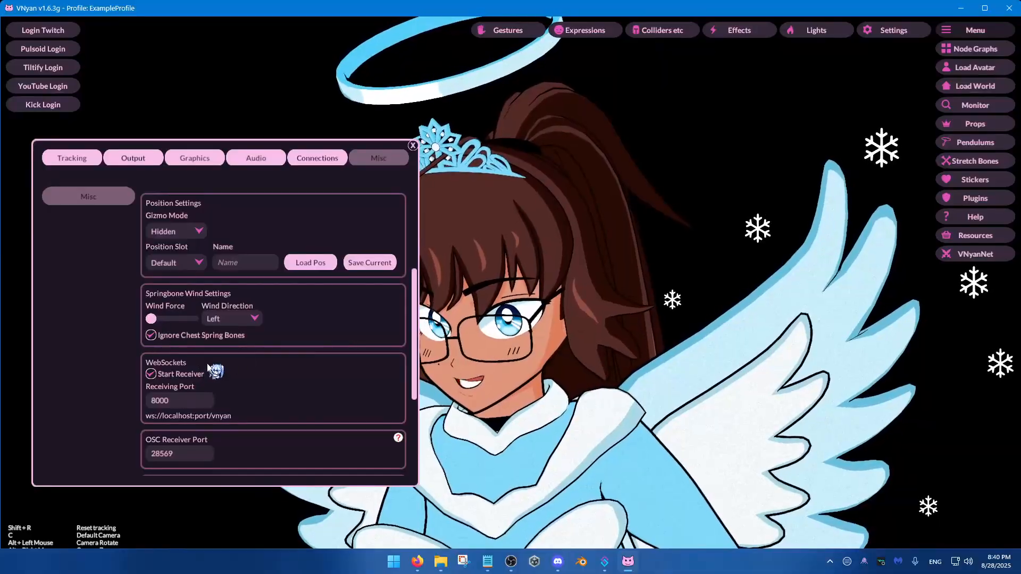
pyautogui.click(413, 146)
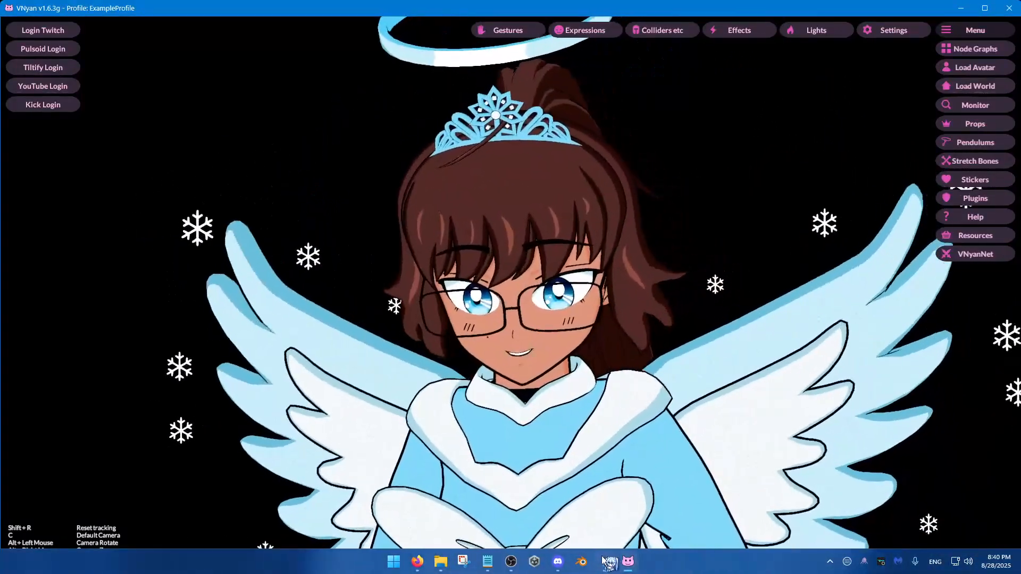
# Step: Switch to Streamer.bot, enable Auto Start for its WebSocket server and start the server
pyautogui.click(604, 561)
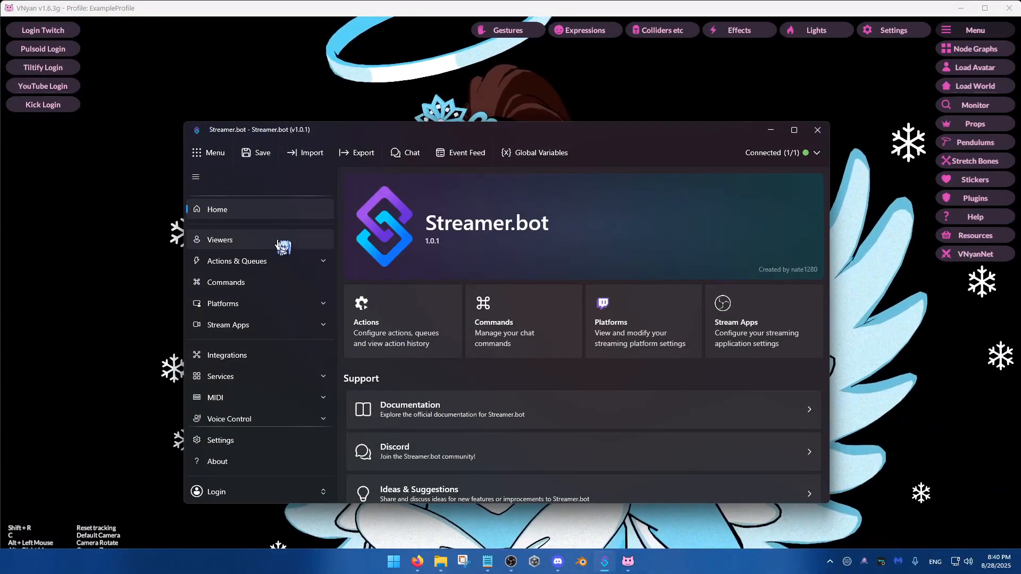
pyautogui.scroll(-1, 279, 347)
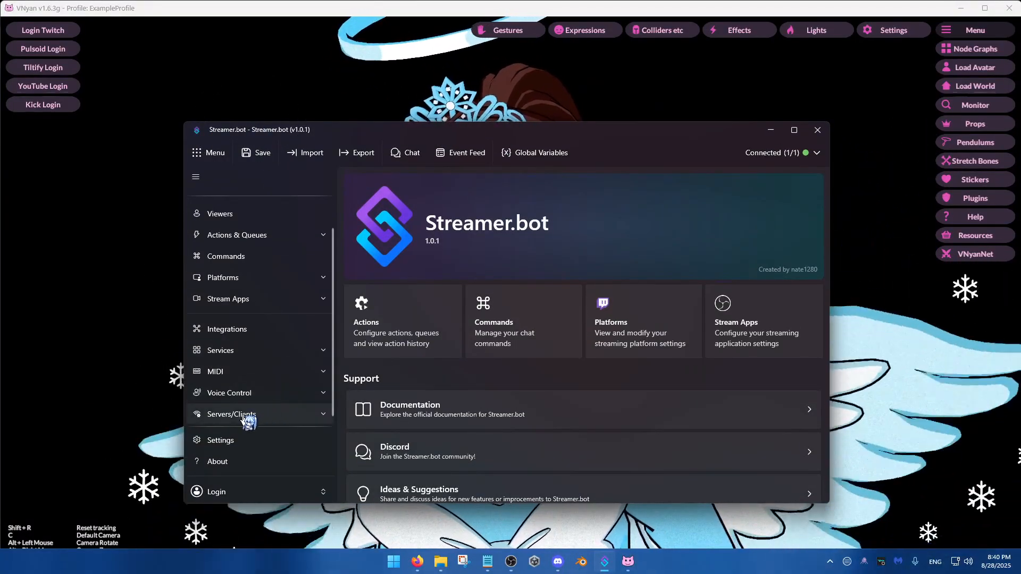
pyautogui.click(236, 418)
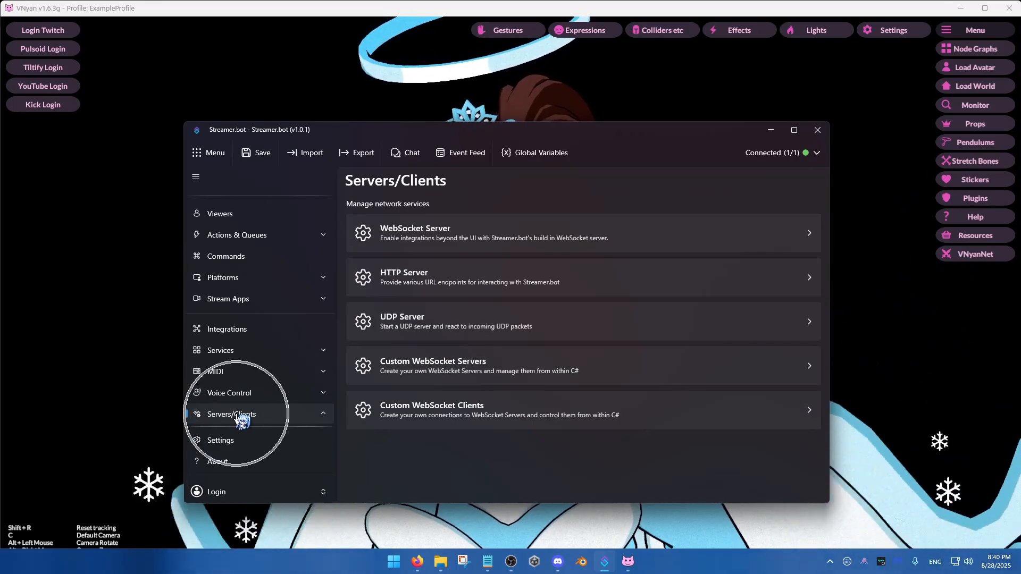
pyautogui.click(258, 335)
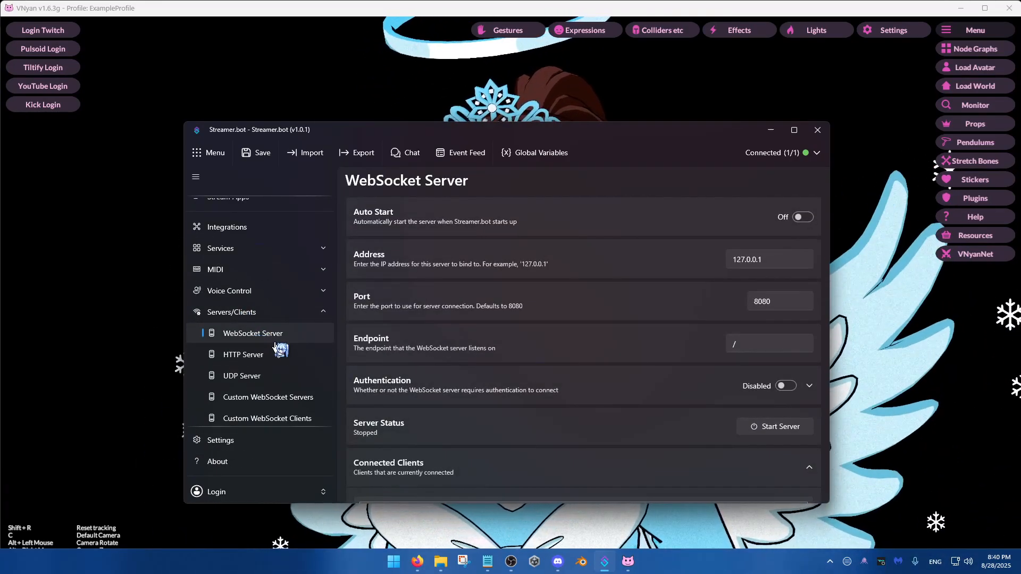
pyautogui.click(806, 217)
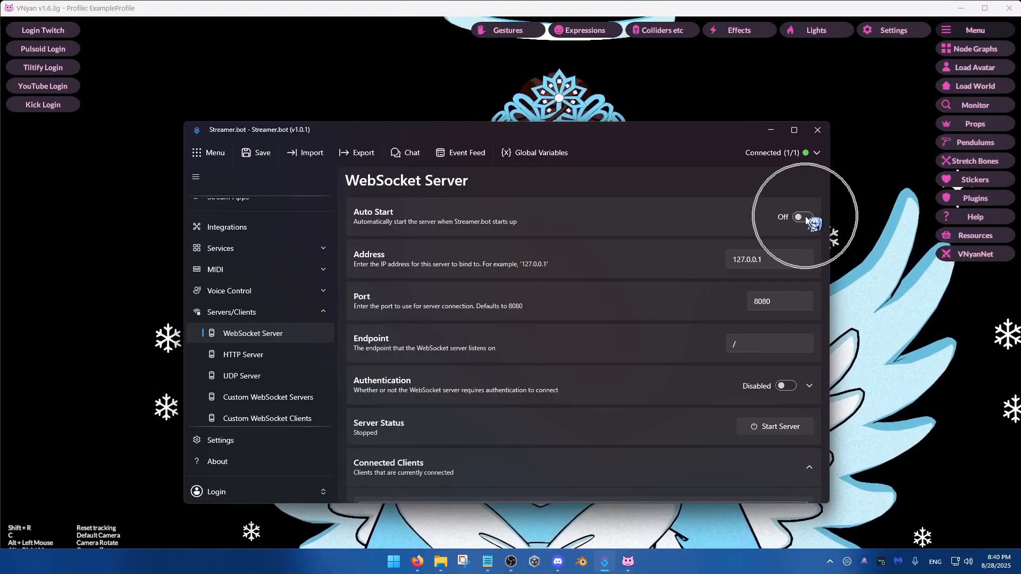
pyautogui.moveTo(721, 129); pyautogui.dragTo(669, 333)
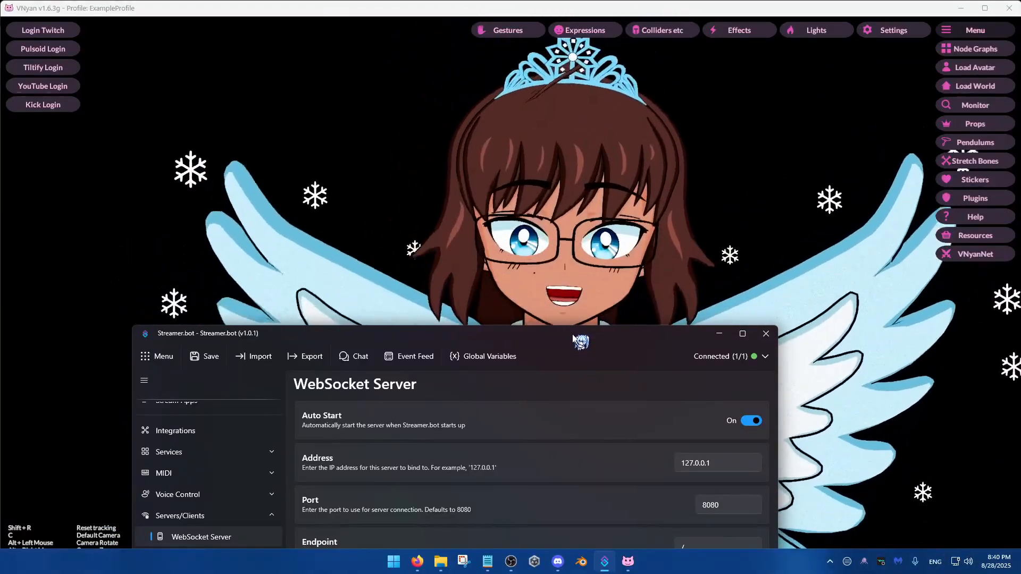
pyautogui.moveTo(572, 334); pyautogui.dragTo(581, 122)
pyautogui.scroll(-1, 560, 367)
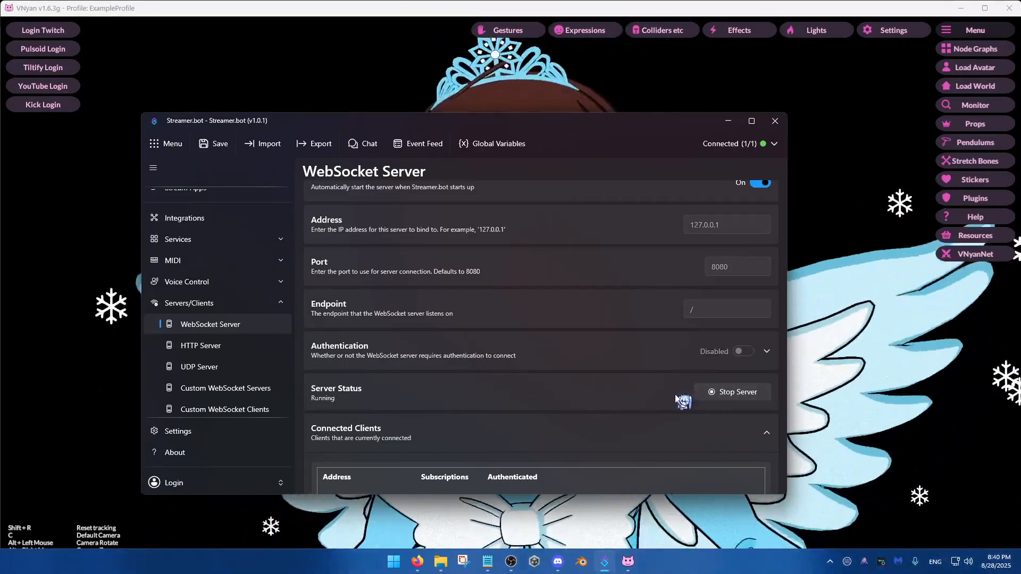
pyautogui.moveTo(568, 127); pyautogui.dragTo(565, 331)
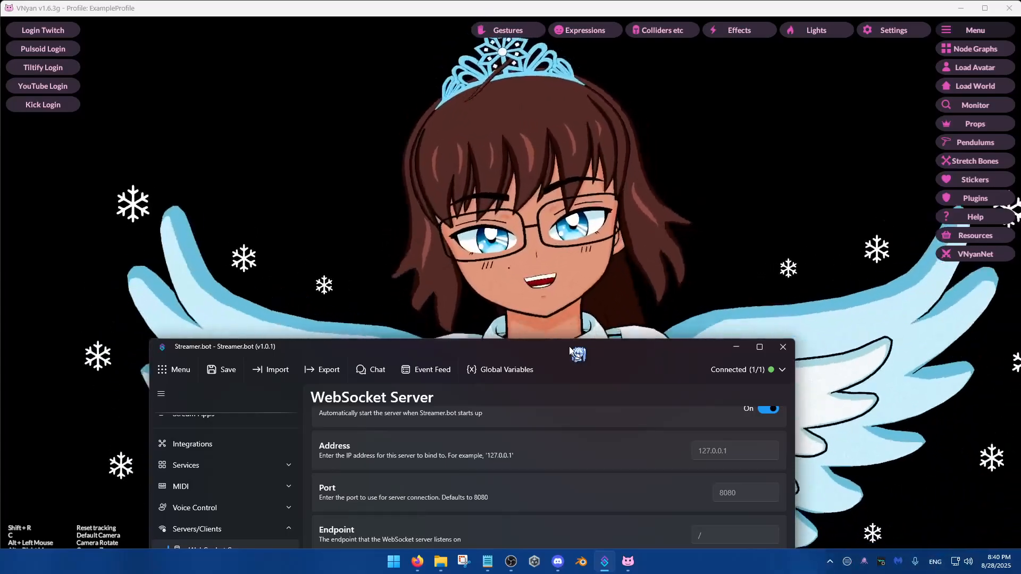
pyautogui.moveTo(569, 351); pyautogui.dragTo(594, 107)
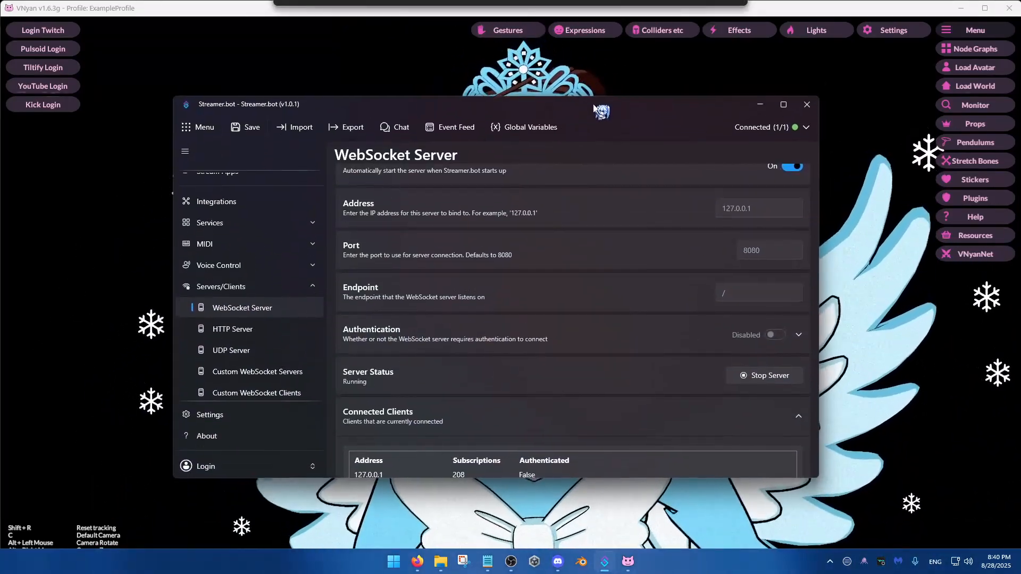
# Step: Add a custom WebSocket client named VNyan with endpoint ws://127.0.0.1:8000/vnyan, Auto Connect on Startup and Reconnect on Disconnect enabled
pyautogui.click(245, 390)
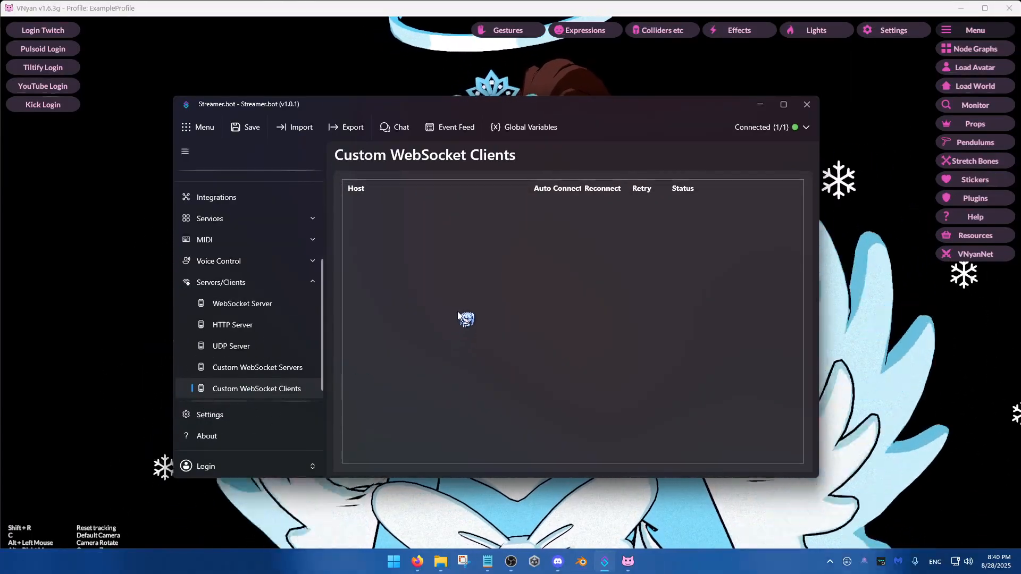
pyautogui.click(490, 289)
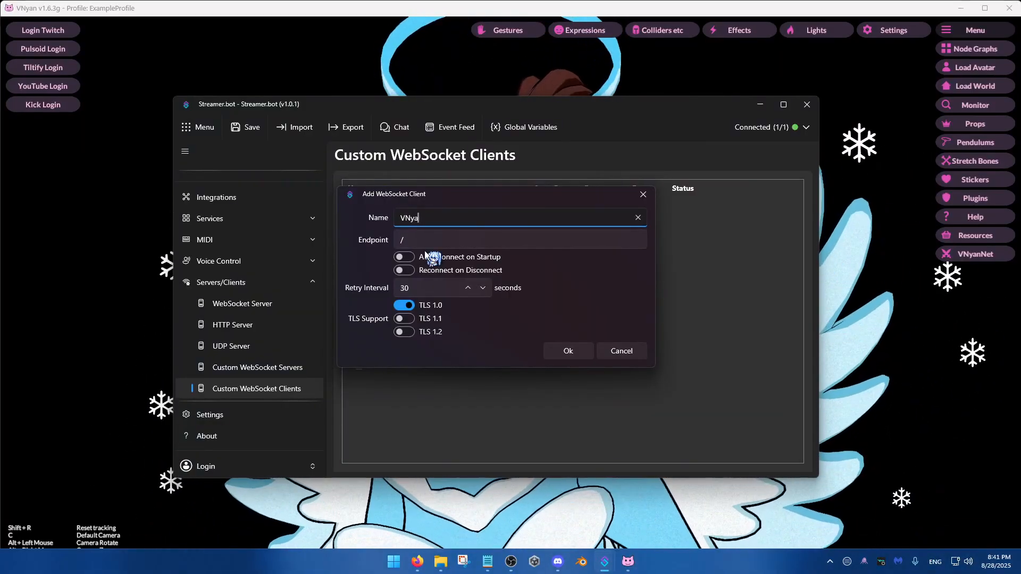
pyautogui.click(443, 238)
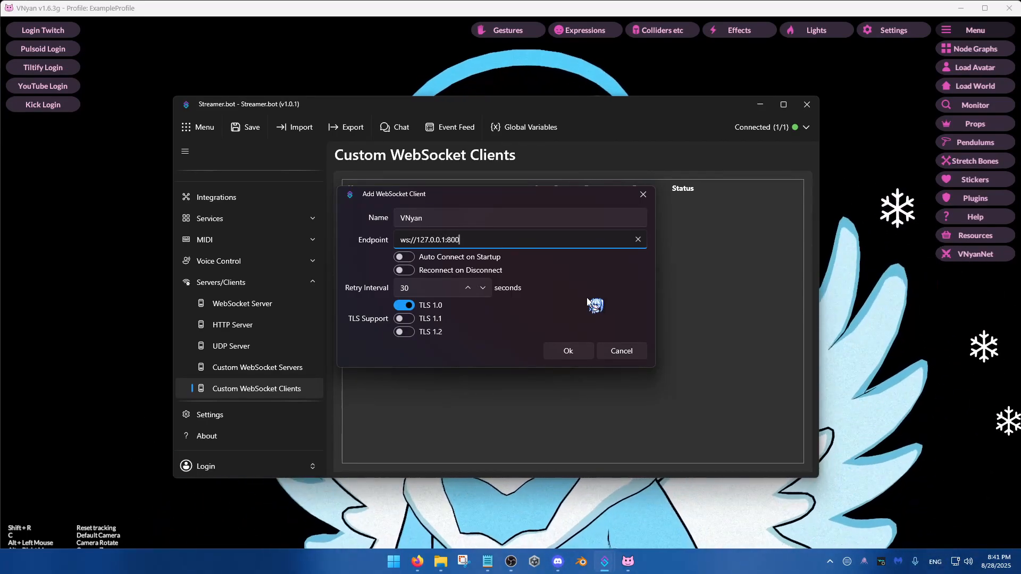
pyautogui.click(875, 37)
pyautogui.click(184, 403)
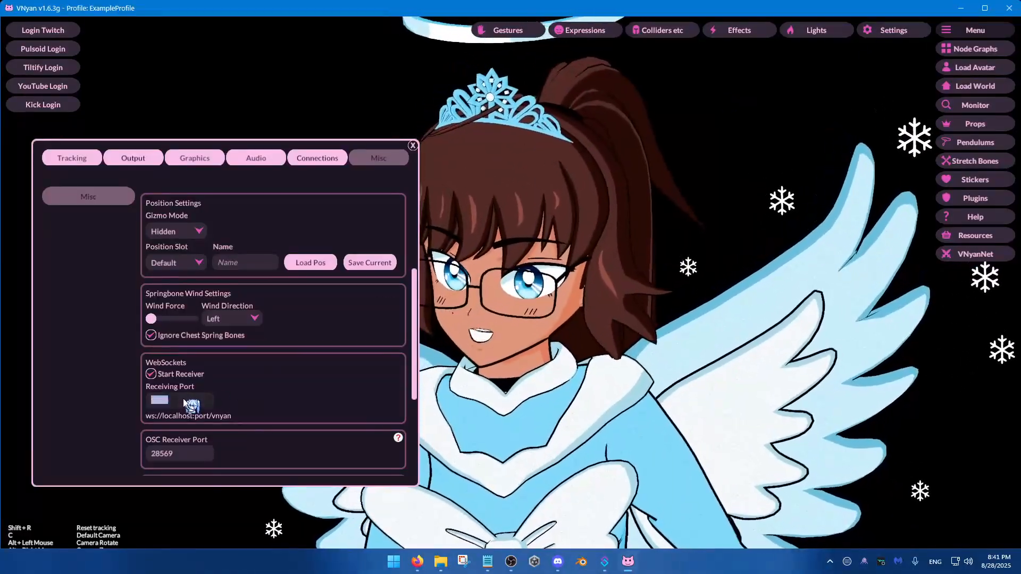
pyautogui.moveTo(610, 564)
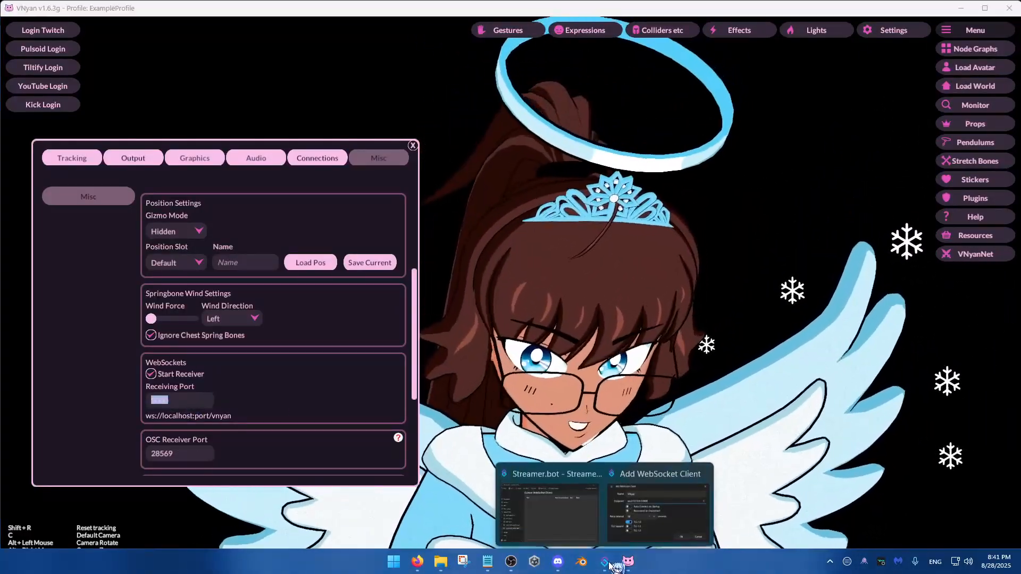
pyautogui.click(660, 511)
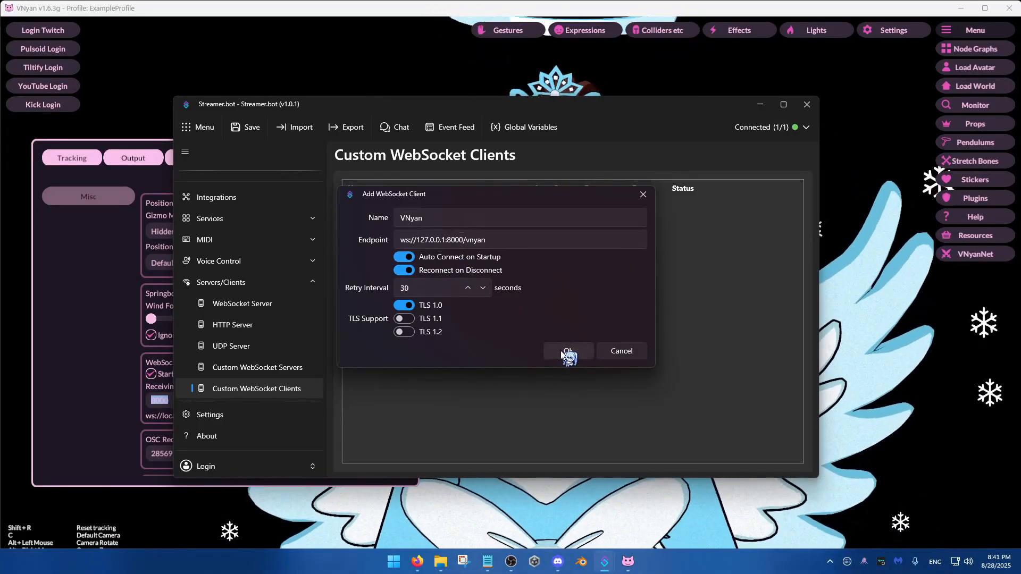
pyautogui.click(562, 352)
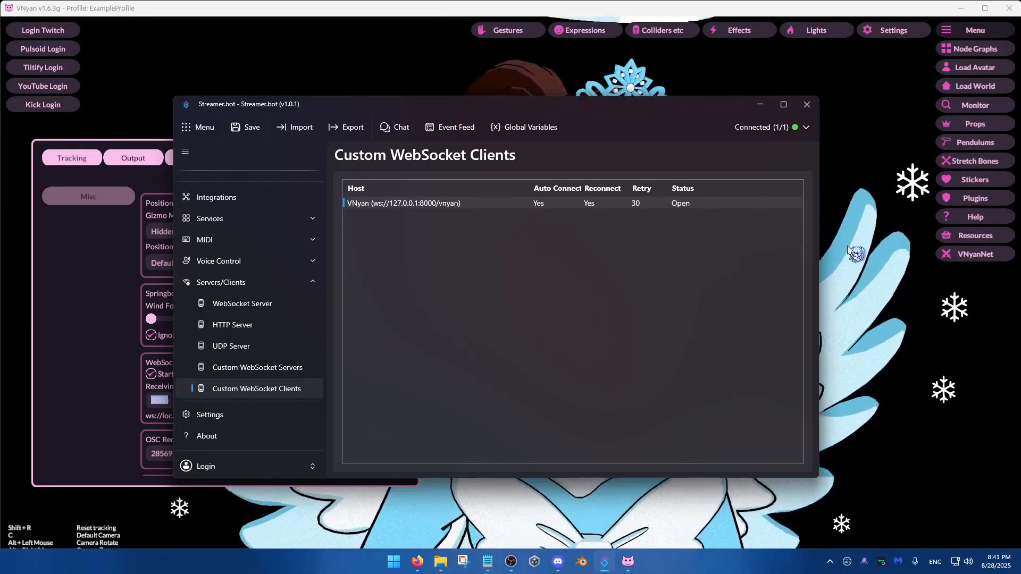
# Step: Close VNyan's settings window and return to the custom WebSocket clients list in Streamer.bot
pyautogui.click(869, 249)
pyautogui.click(412, 145)
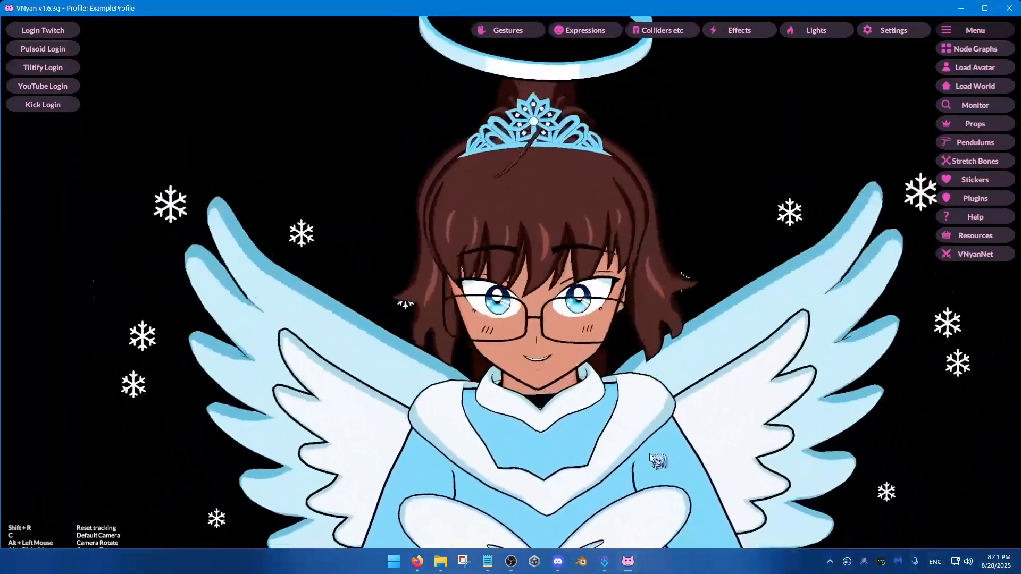
pyautogui.click(604, 561)
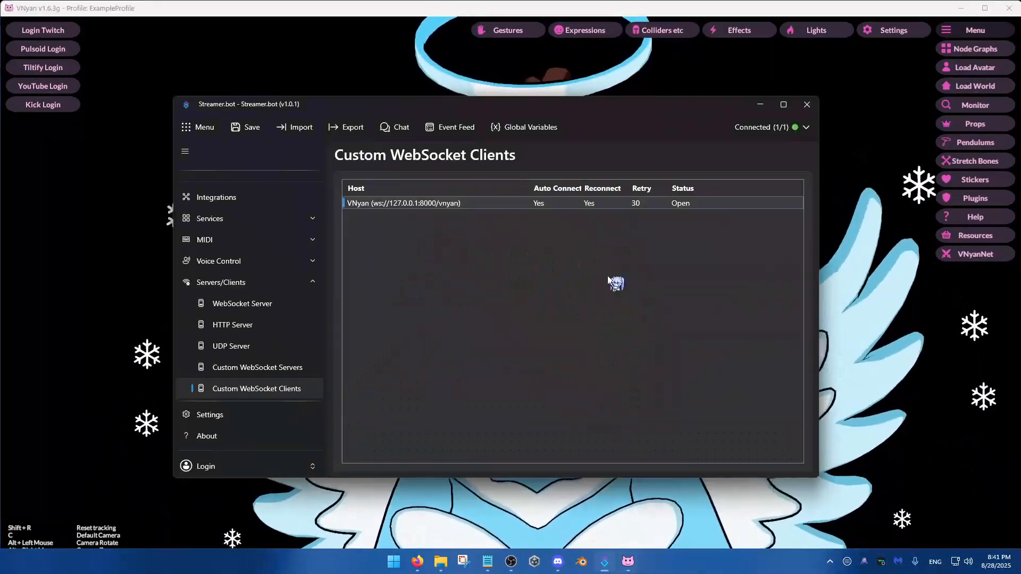
pyautogui.moveTo(610, 114); pyautogui.dragTo(592, 348)
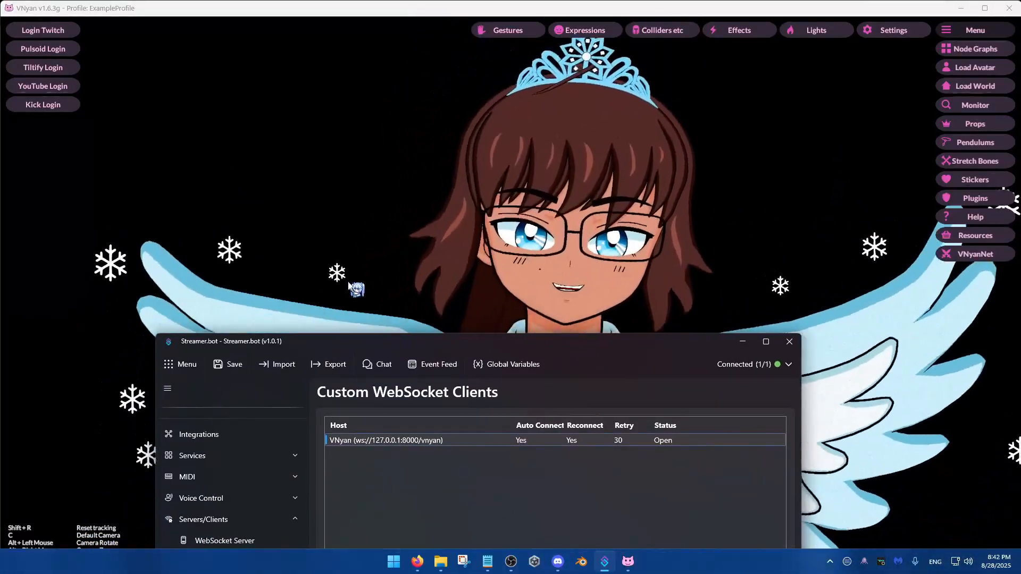
pyautogui.moveTo(503, 351); pyautogui.dragTo(505, 125)
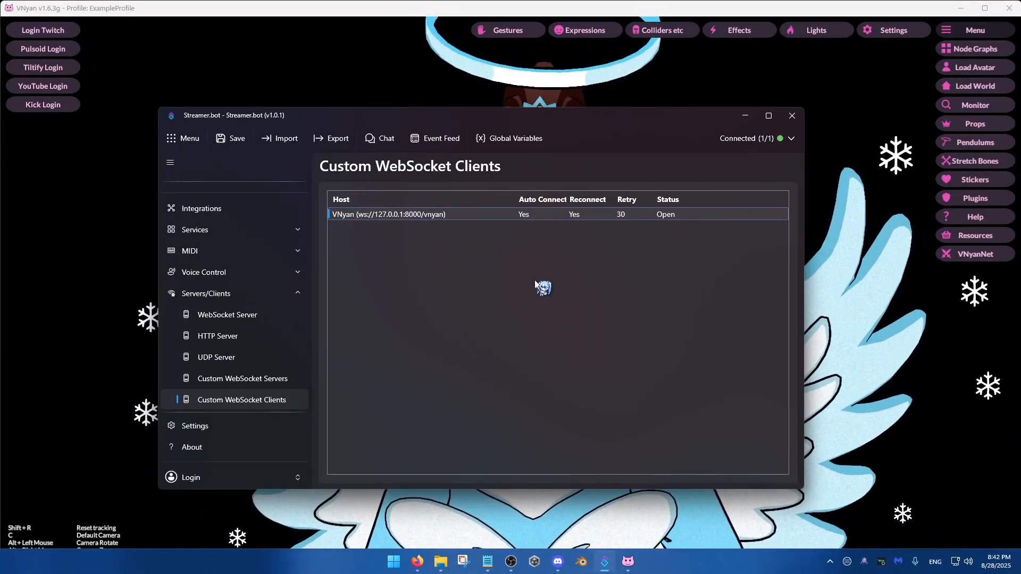
# Step: Open the Twitch platform page and check its Accounts section for the broadcaster login
pyautogui.click(275, 296)
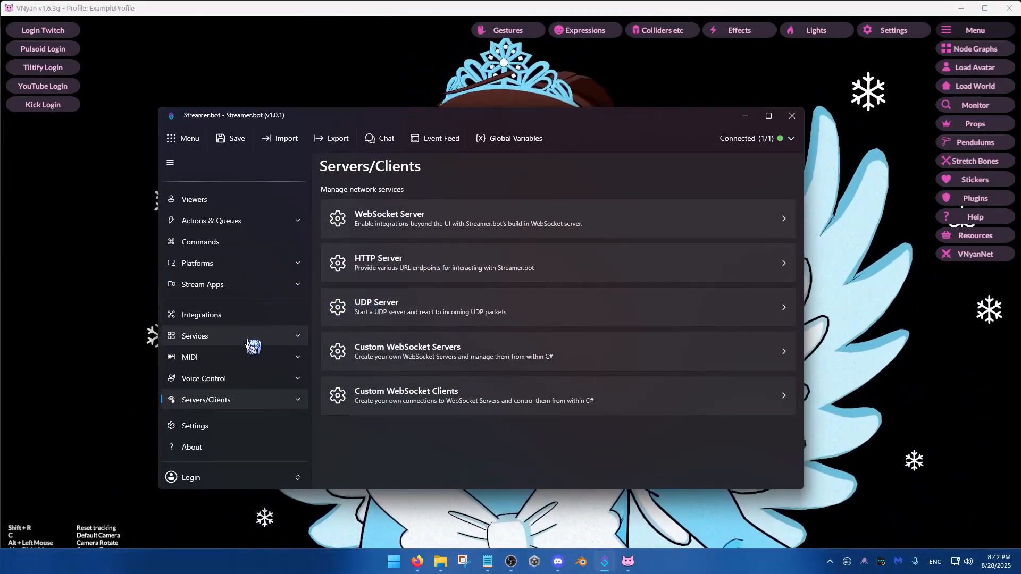
pyautogui.click(248, 340)
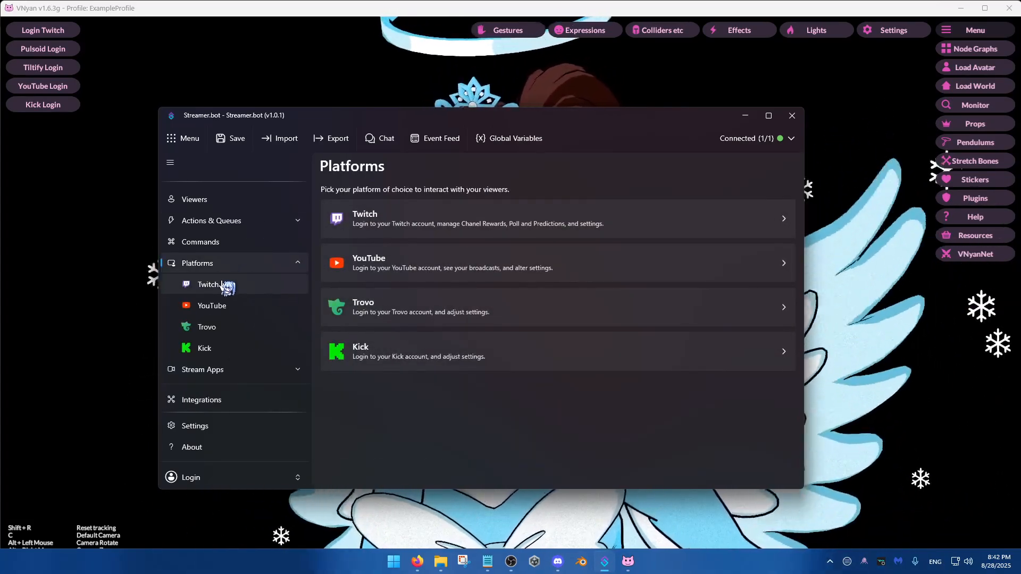
pyautogui.click(227, 280)
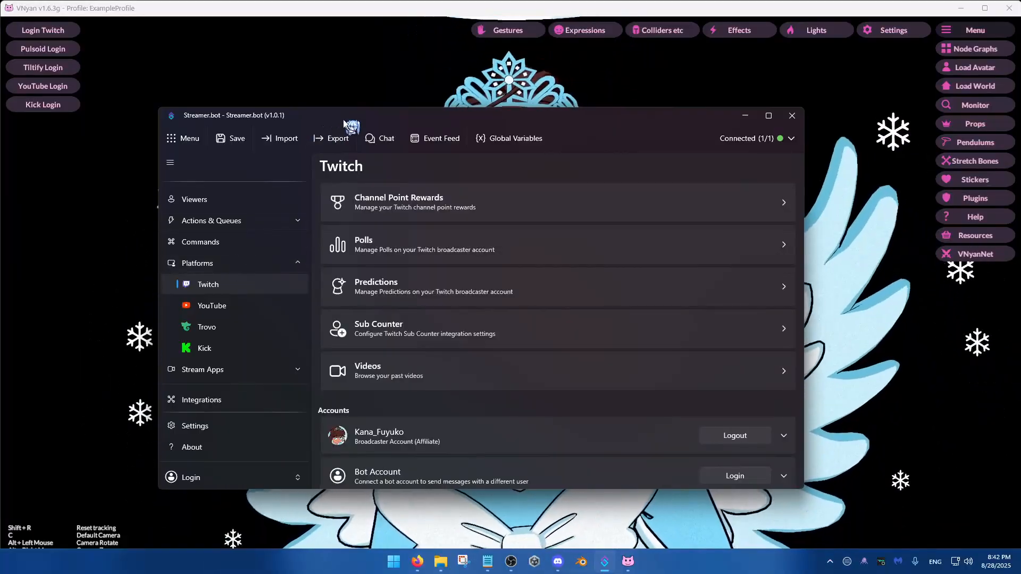
pyautogui.moveTo(351, 125); pyautogui.dragTo(804, 189)
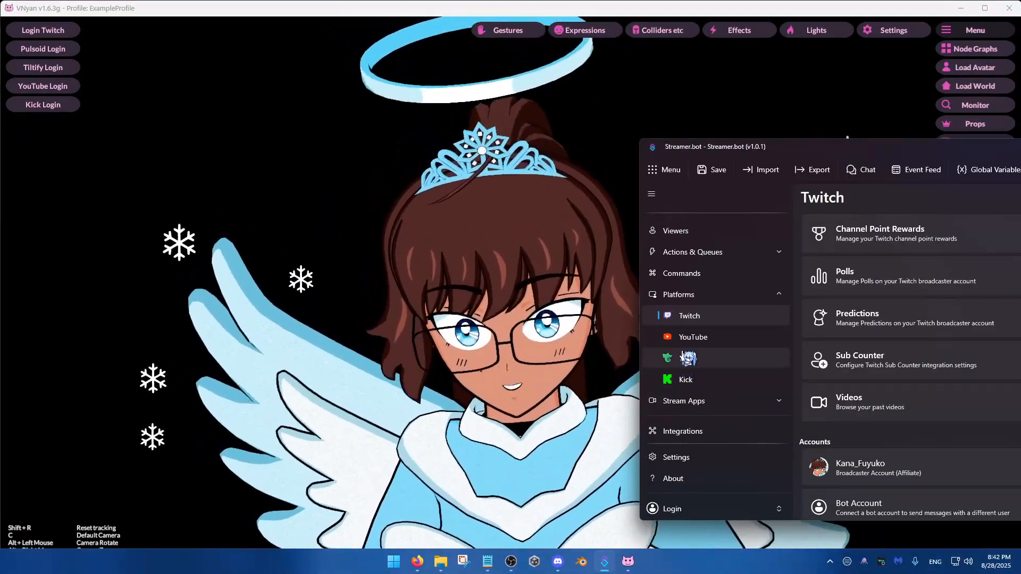
pyautogui.moveTo(801, 155); pyautogui.dragTo(346, 129)
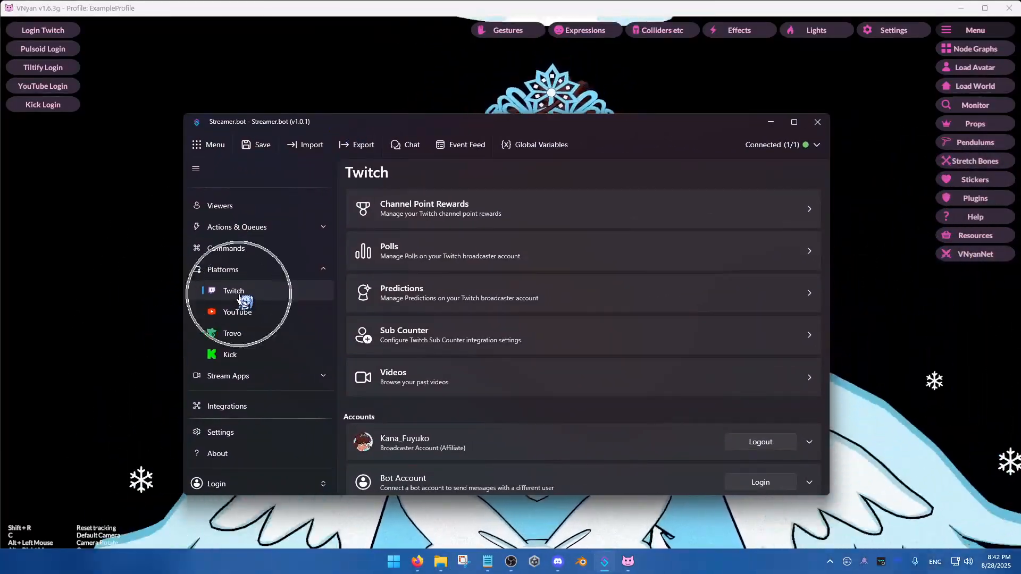
pyautogui.scroll(-1, 458, 399)
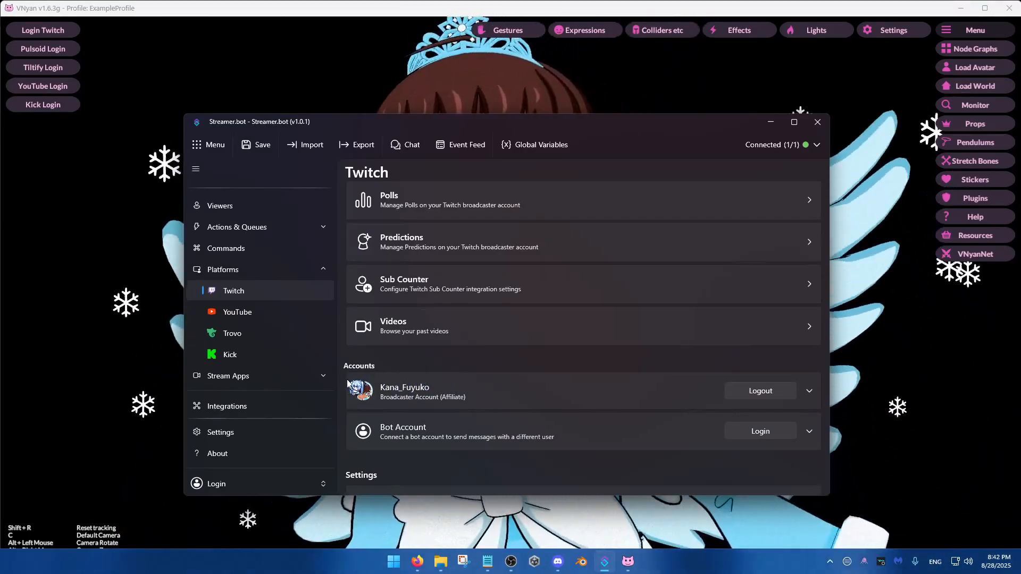
# Step: Start a new Twitch channel point reward named "Throw The Water" with the description "Throw water at streamer."
pyautogui.moveTo(494, 130)
pyautogui.mouseDown()
pyautogui.moveTo(515, 430)
pyautogui.moveTo(502, 136)
pyautogui.mouseUp()
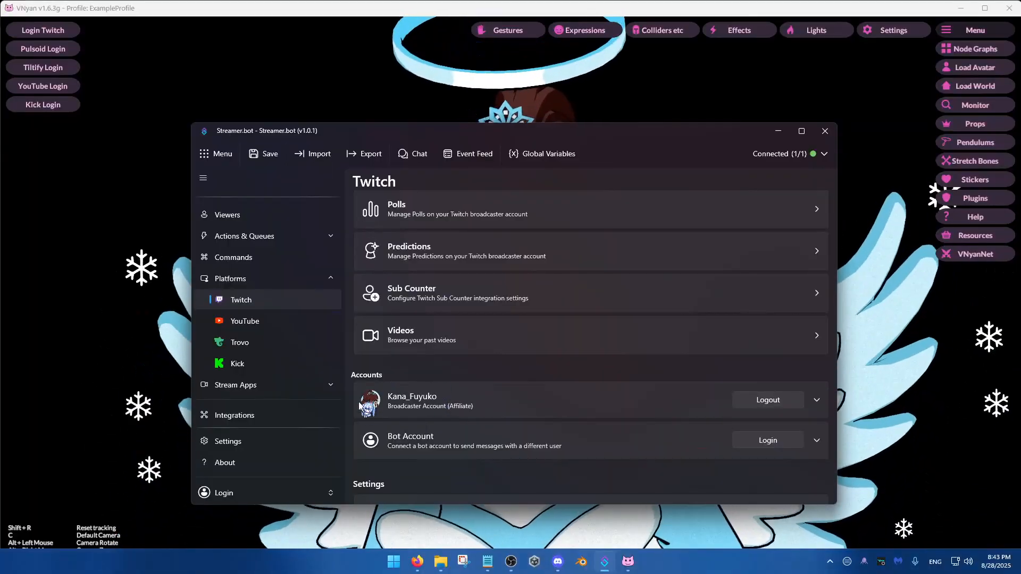
pyautogui.scroll(2, 375, 404)
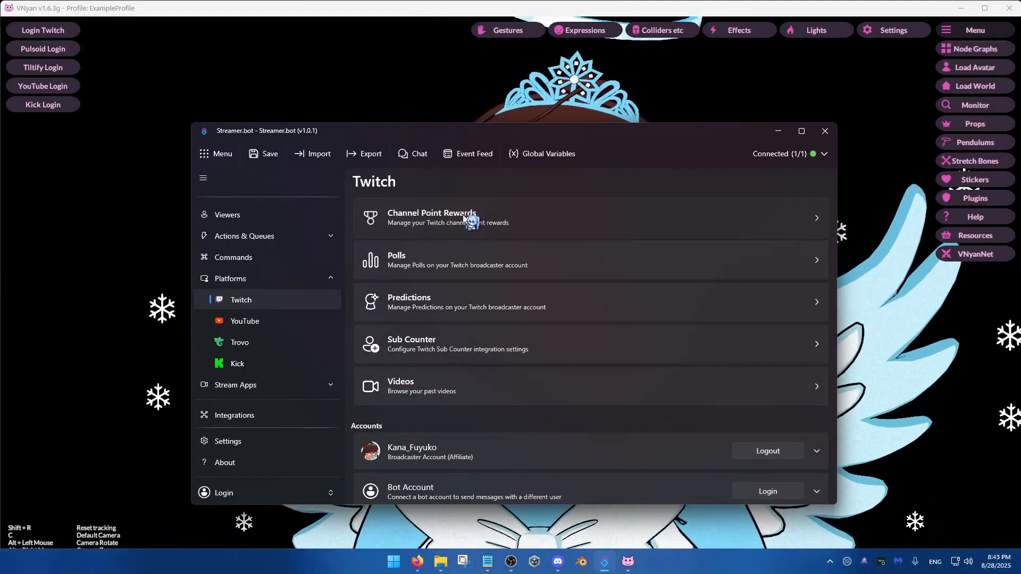
pyautogui.click(462, 212)
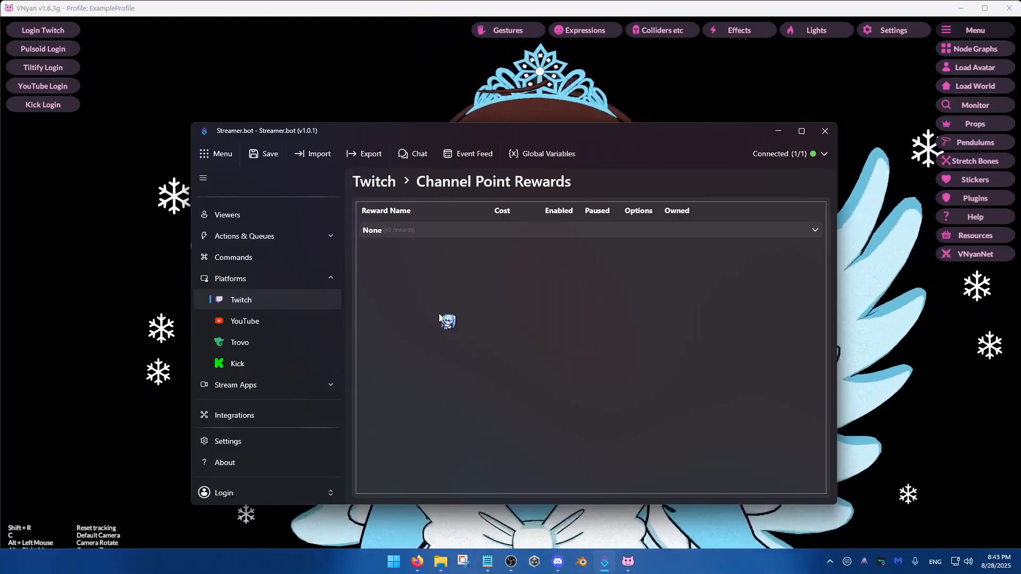
pyautogui.rightClick(439, 315)
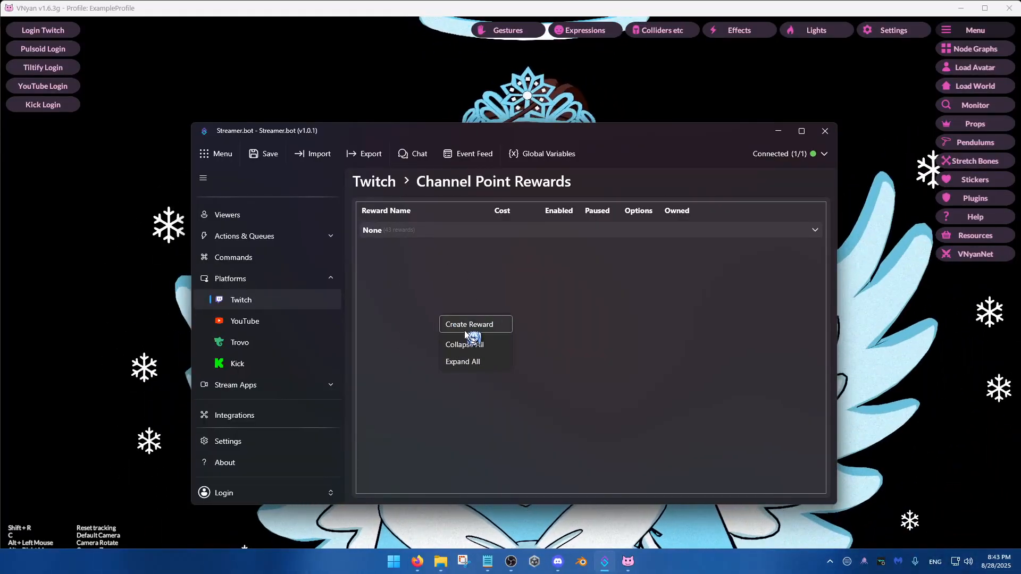
pyautogui.click(484, 324)
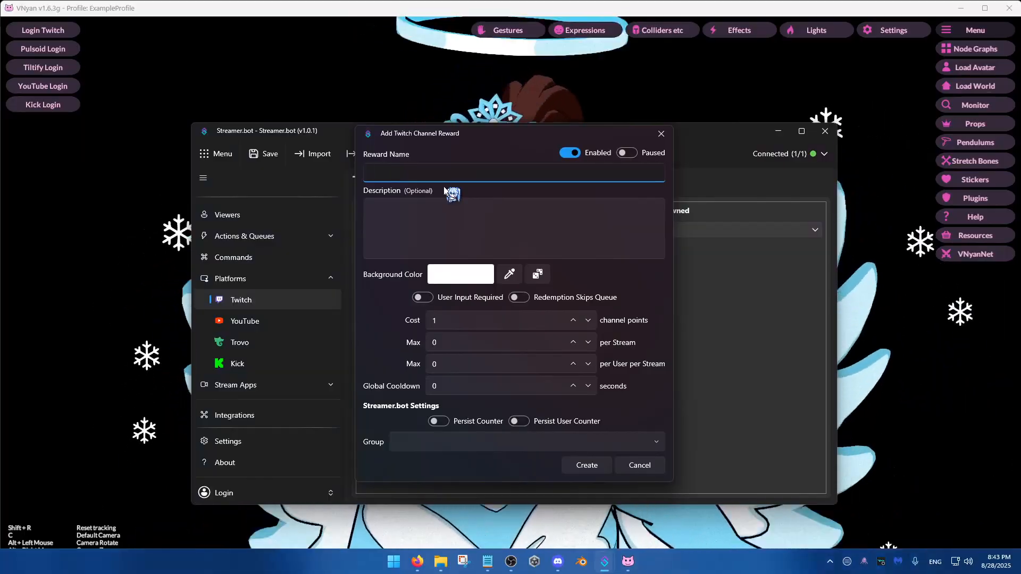
pyautogui.write('Water Redeem')
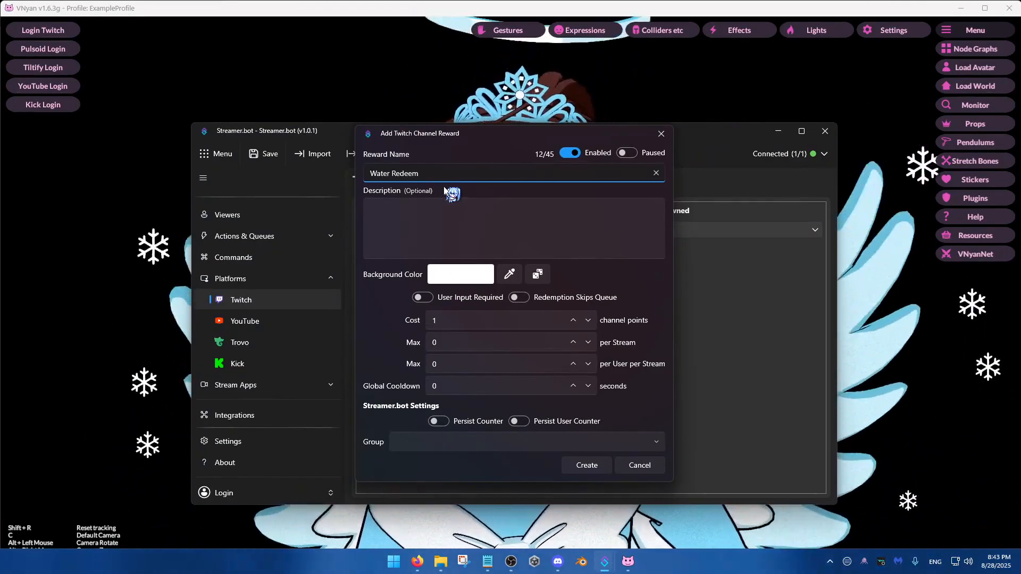
pyautogui.hotkey('ctrl', 'a')
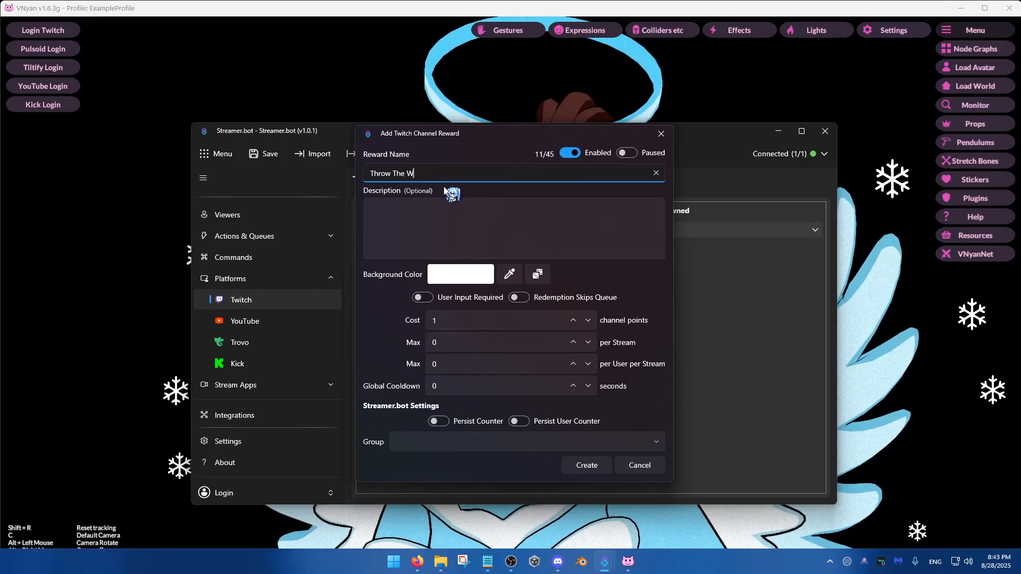
pyautogui.click(484, 233)
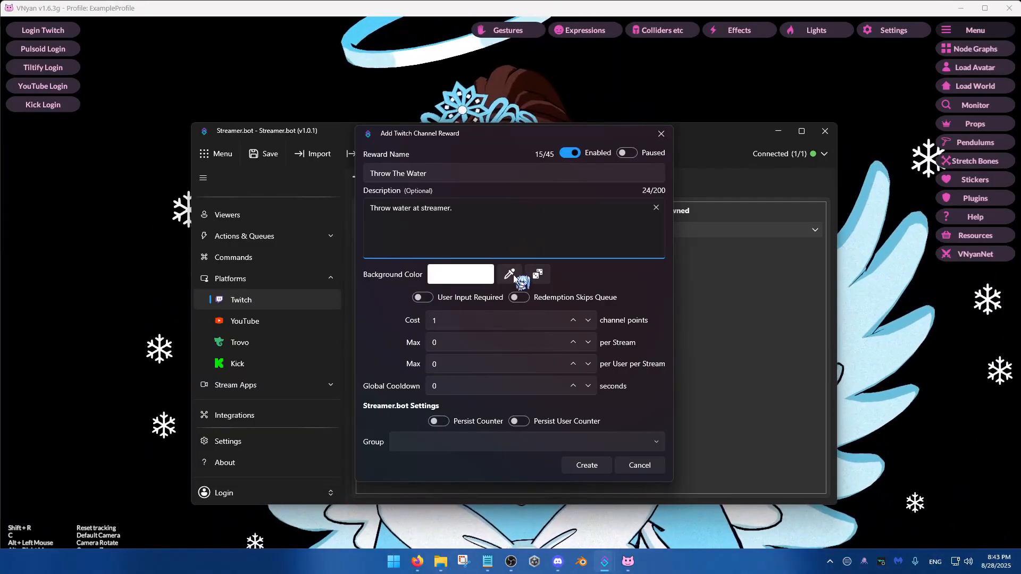
# Step: Set the reward's background color to blue #0080FF, its cost to 500 channel points and its global cooldown to 30 seconds
pyautogui.click(509, 273)
pyautogui.click(531, 158)
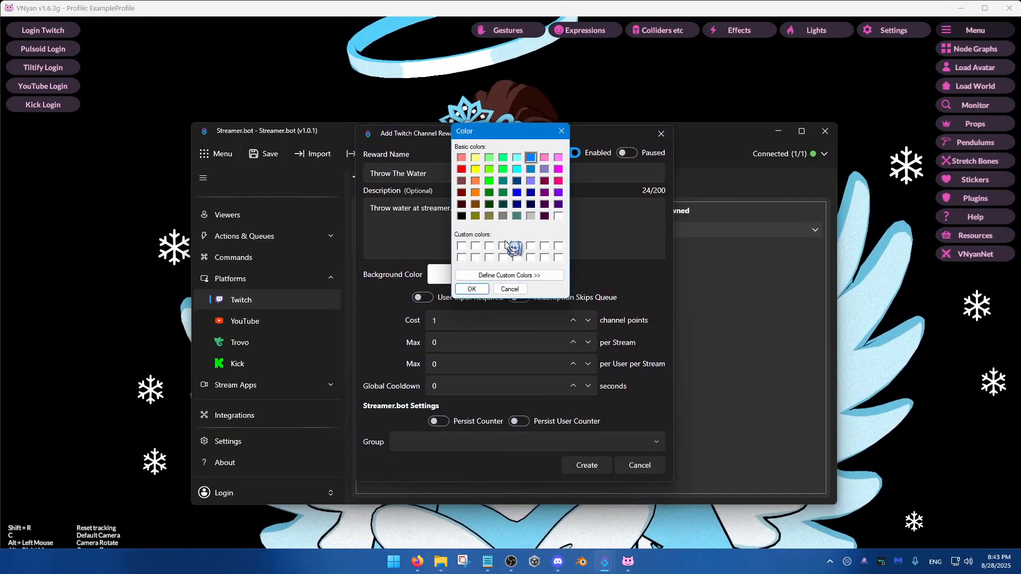
pyautogui.click(485, 292)
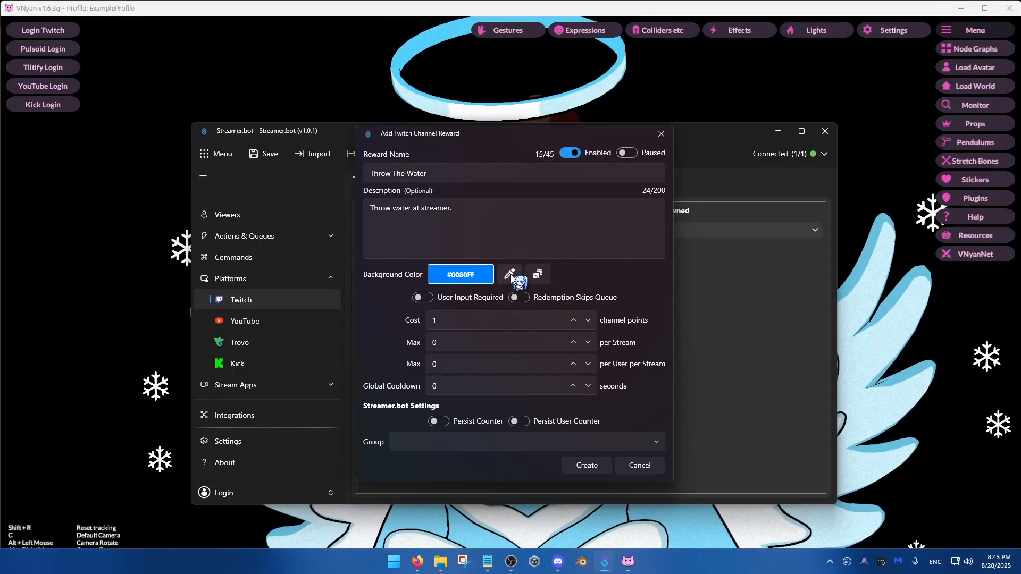
pyautogui.click(466, 321)
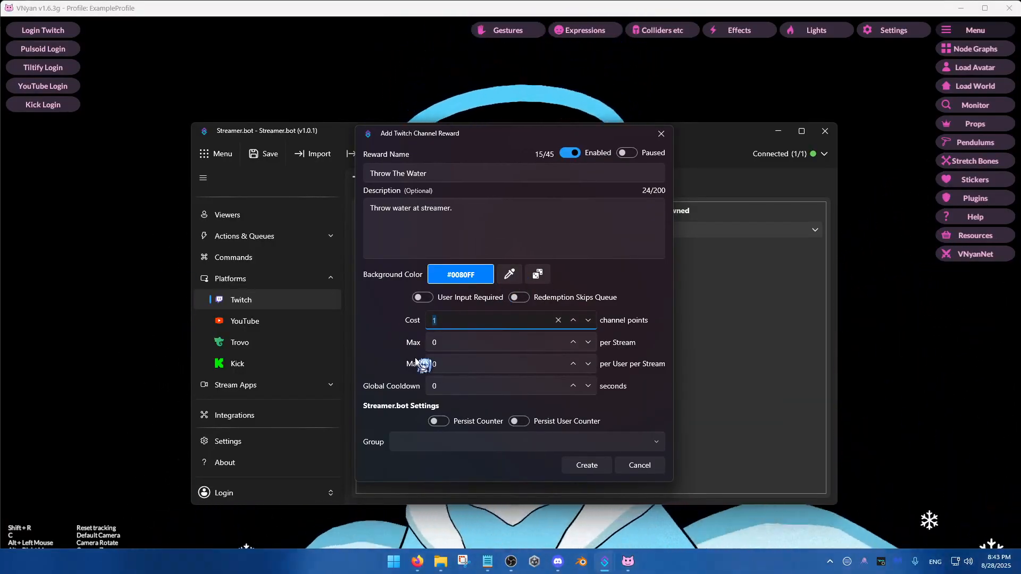
pyautogui.write('500')
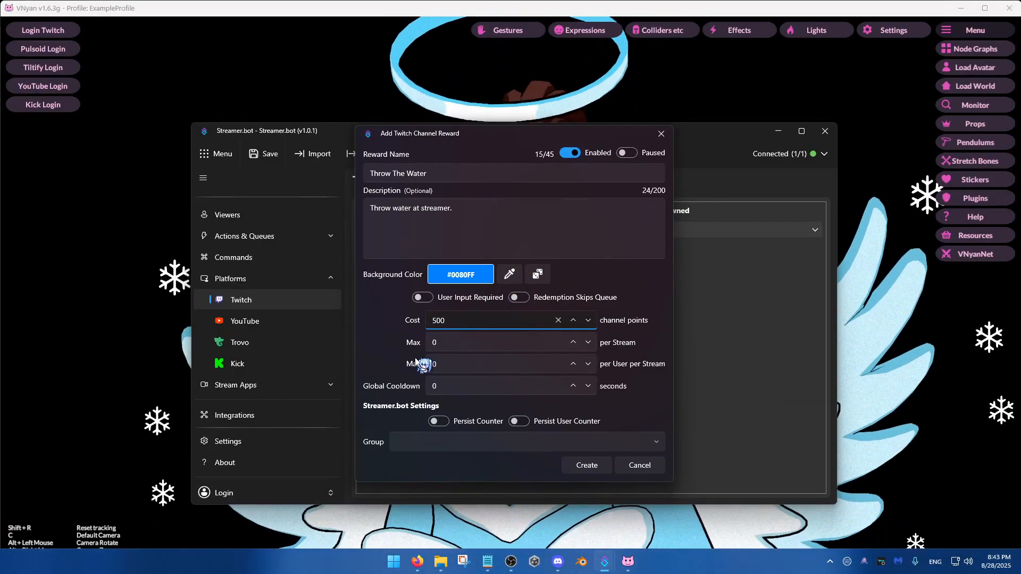
pyautogui.click(413, 387)
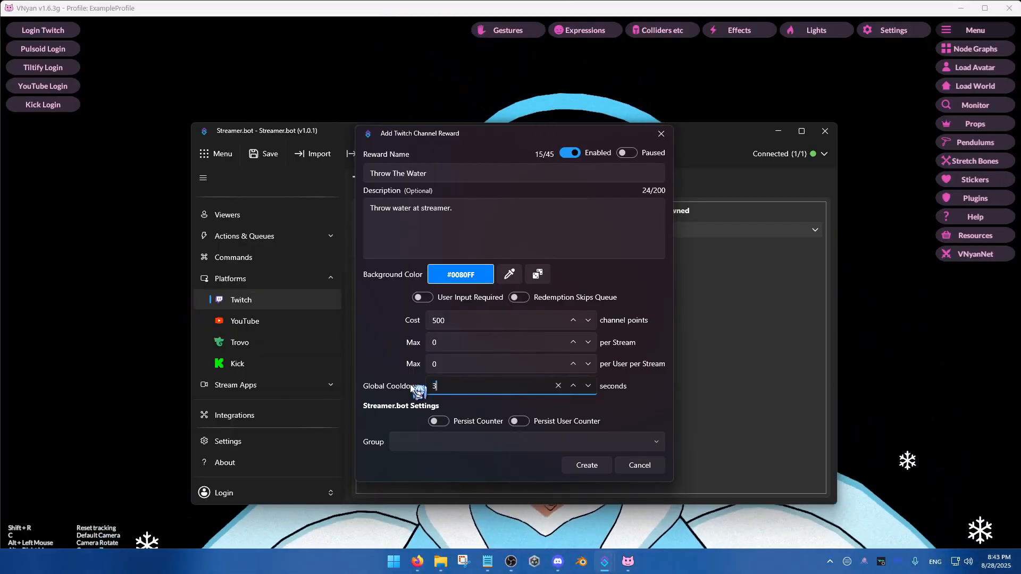
pyautogui.write('30')
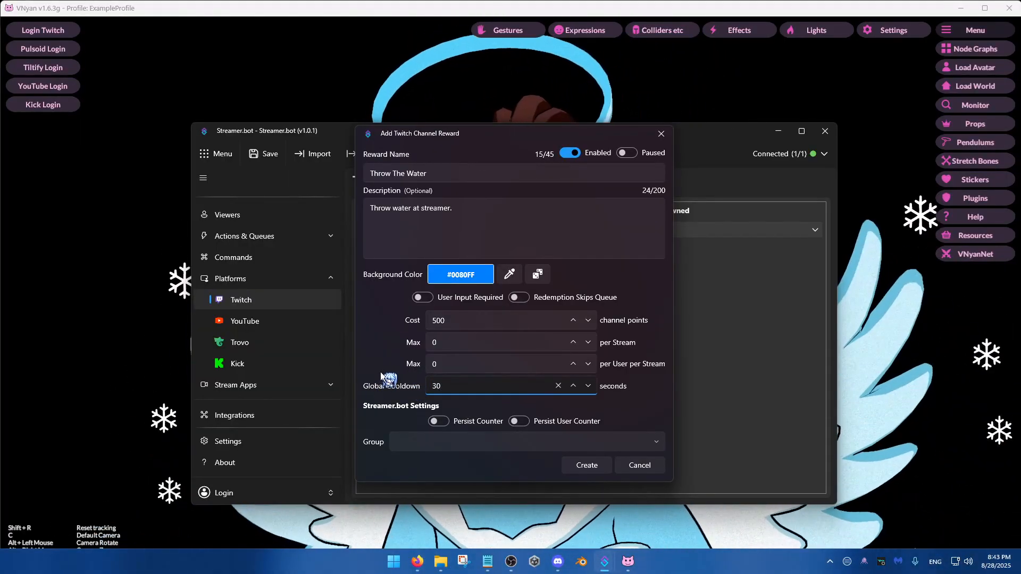
# Step: Assign the reward to a new group named "Twitch Redeems", create it and select it in the rewards list
pyautogui.click(413, 445)
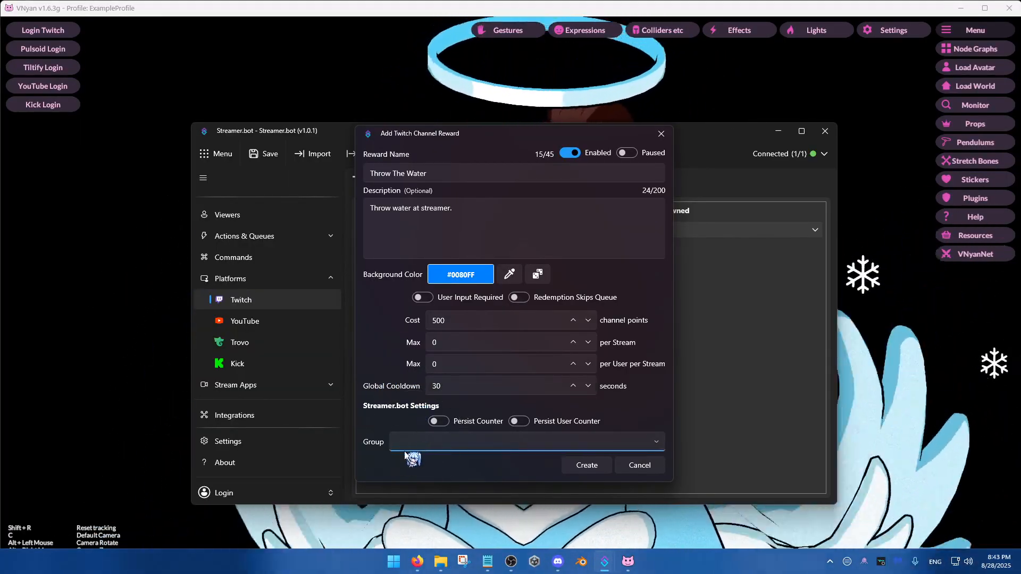
pyautogui.write('Twitch R')
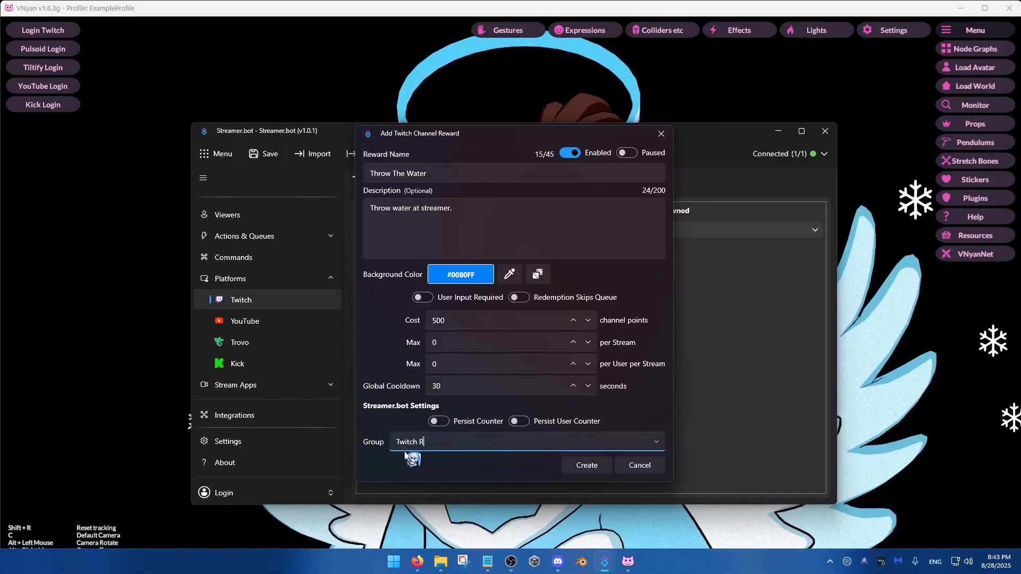
pyautogui.write('edeems')
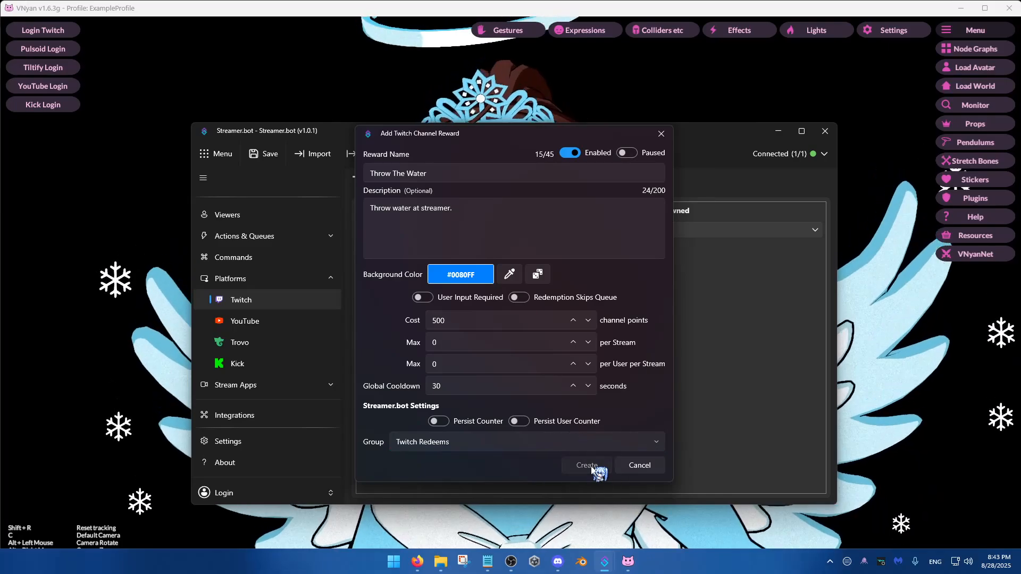
pyautogui.click(588, 466)
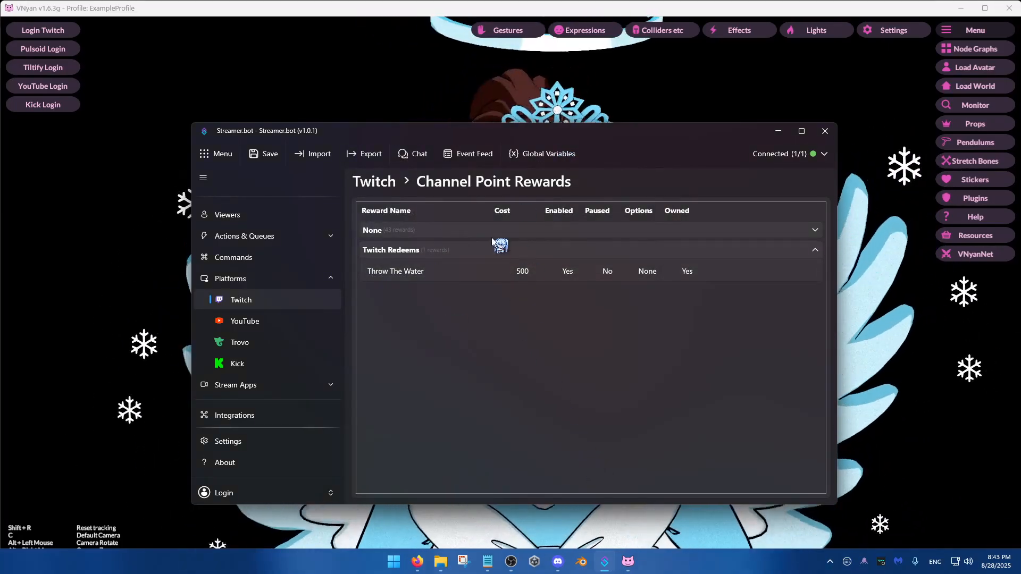
pyautogui.click(443, 275)
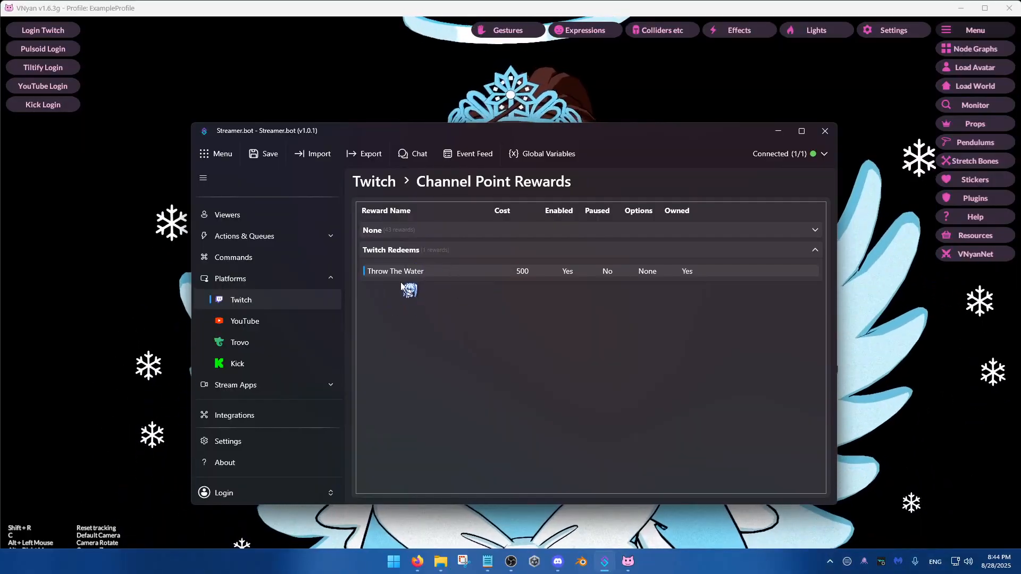
# Step: Add an action named "Water Redeem" in a new group named "Twitch Redeem Actions", using the Default queue
pyautogui.click(270, 244)
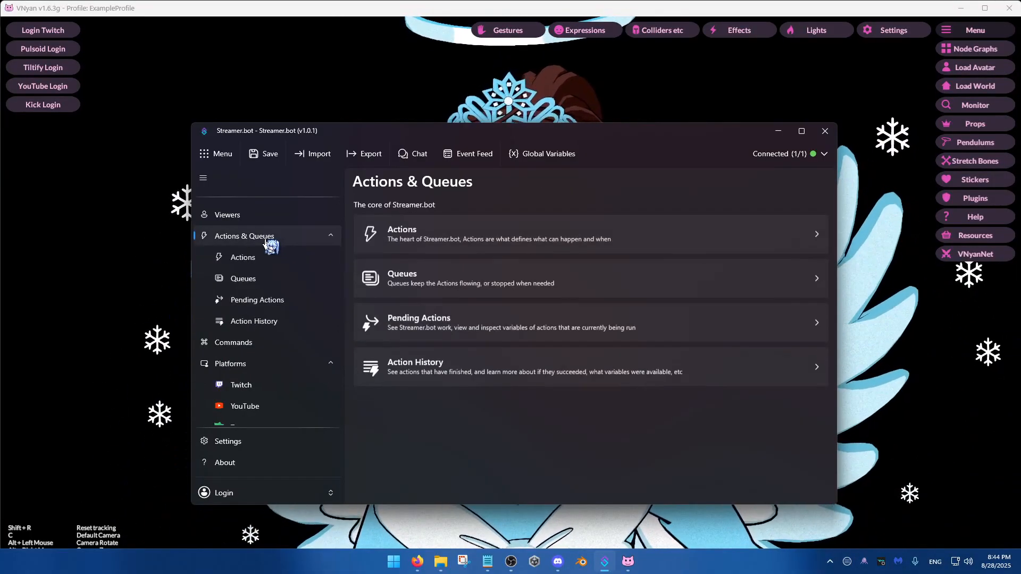
pyautogui.click(249, 258)
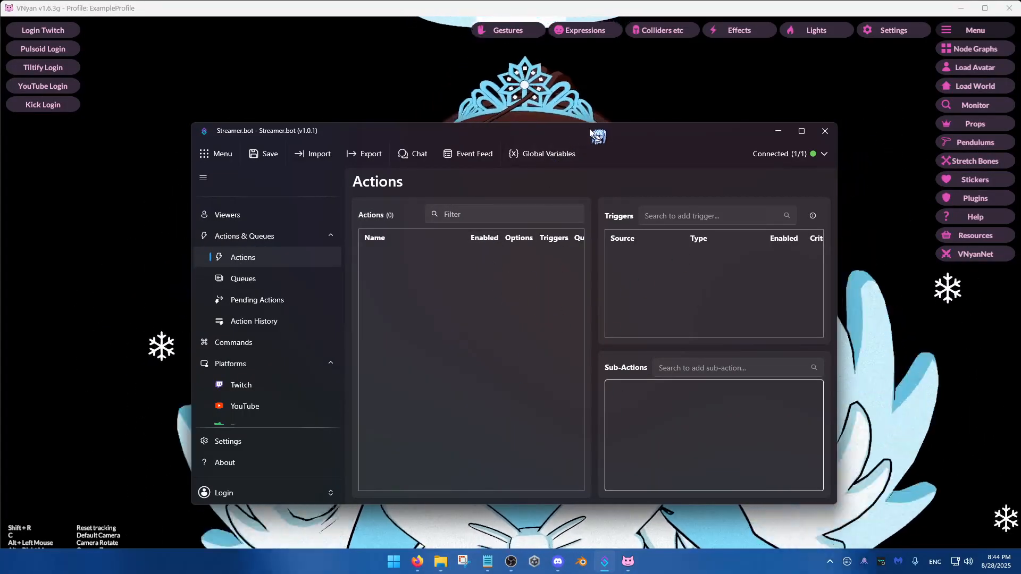
pyautogui.moveTo(589, 129); pyautogui.dragTo(583, 366)
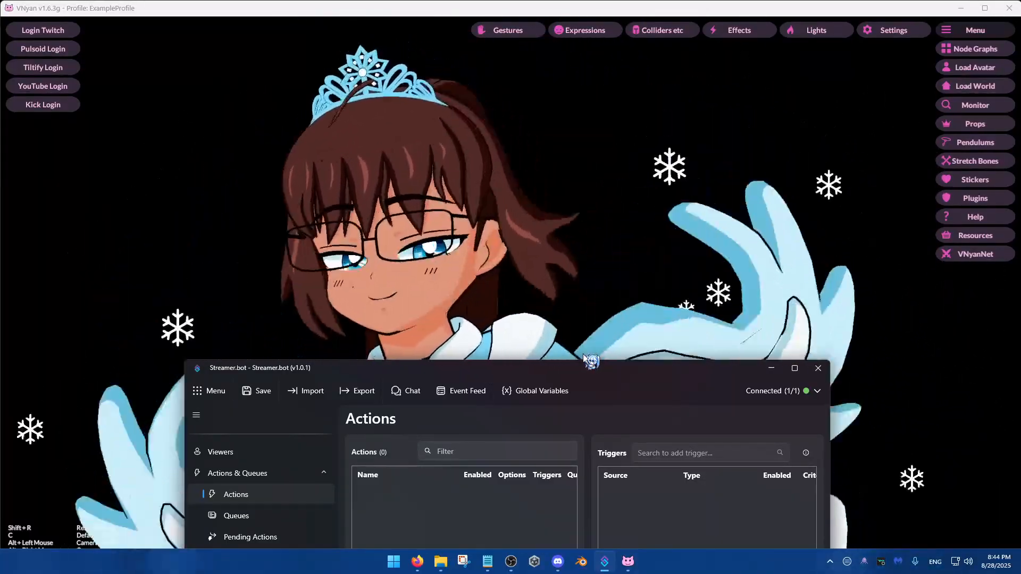
pyautogui.moveTo(582, 371); pyautogui.dragTo(530, 139)
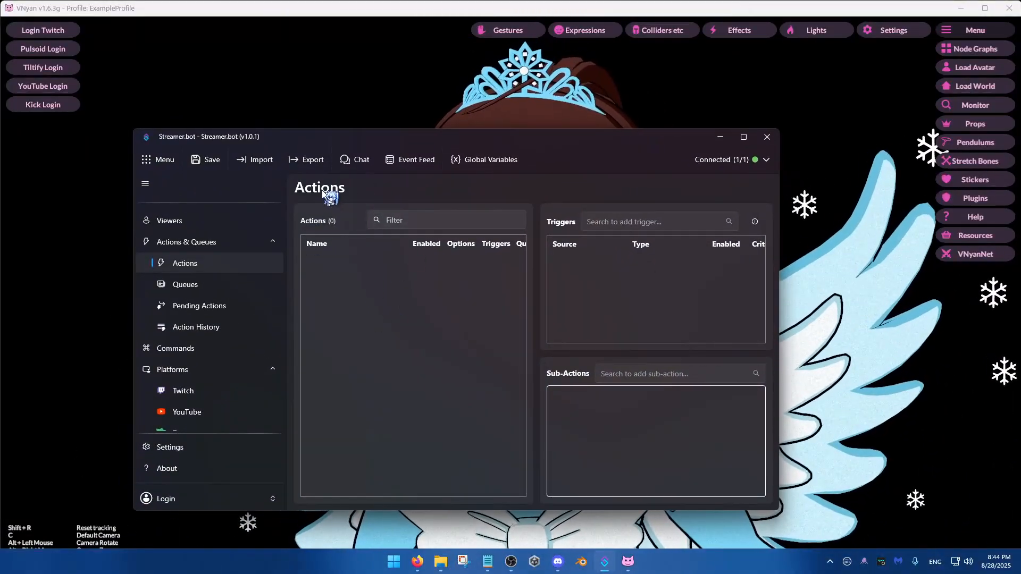
pyautogui.rightClick(349, 314)
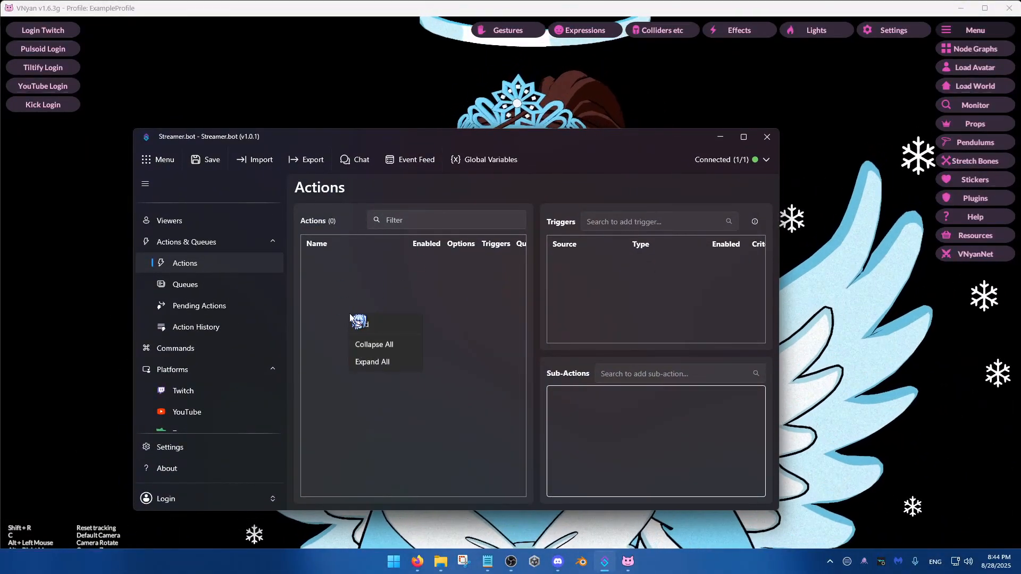
pyautogui.click(382, 327)
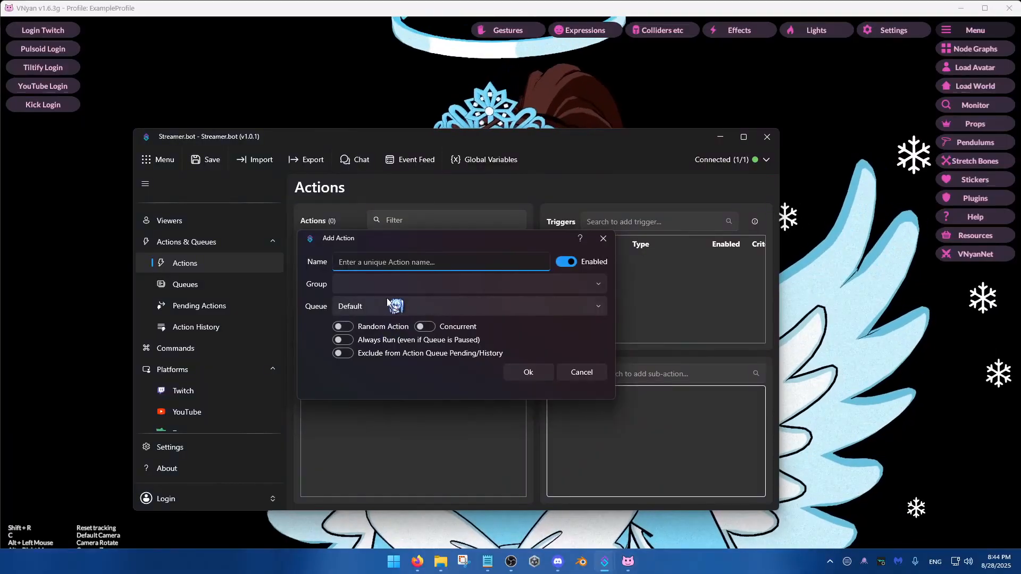
pyautogui.write('Water ')
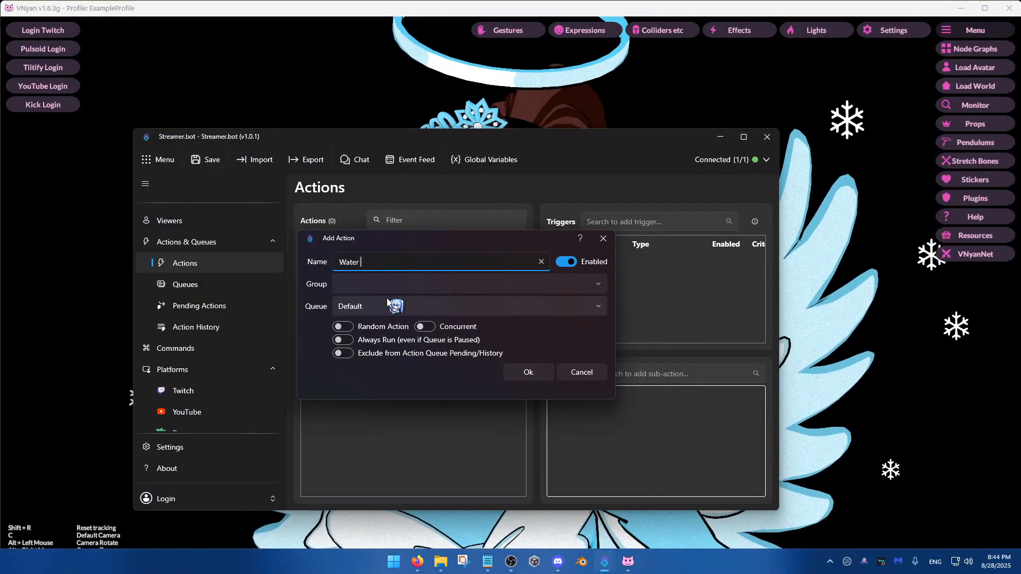
pyautogui.write('Redeem')
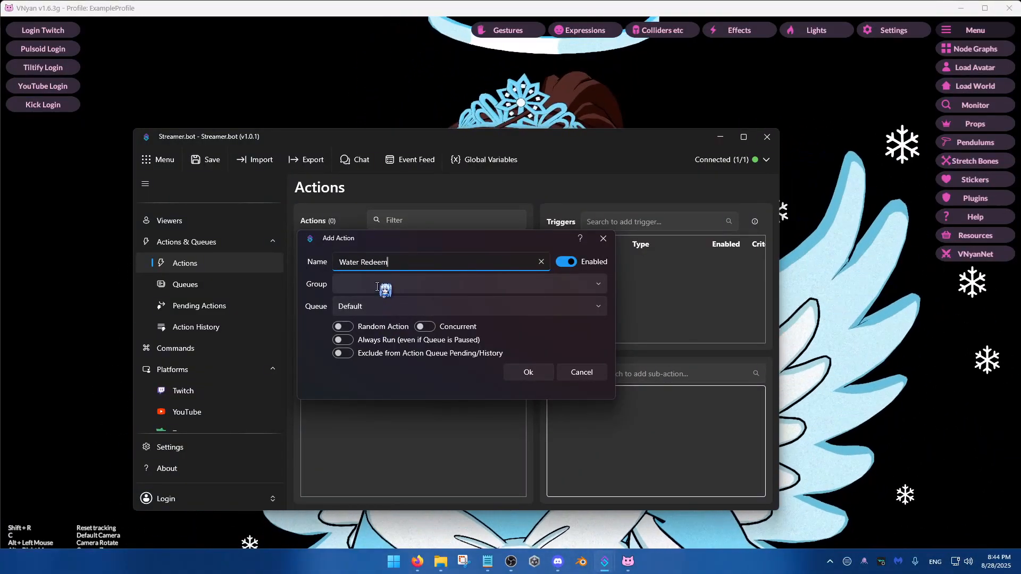
pyautogui.write('Twitch Redeem Actions')
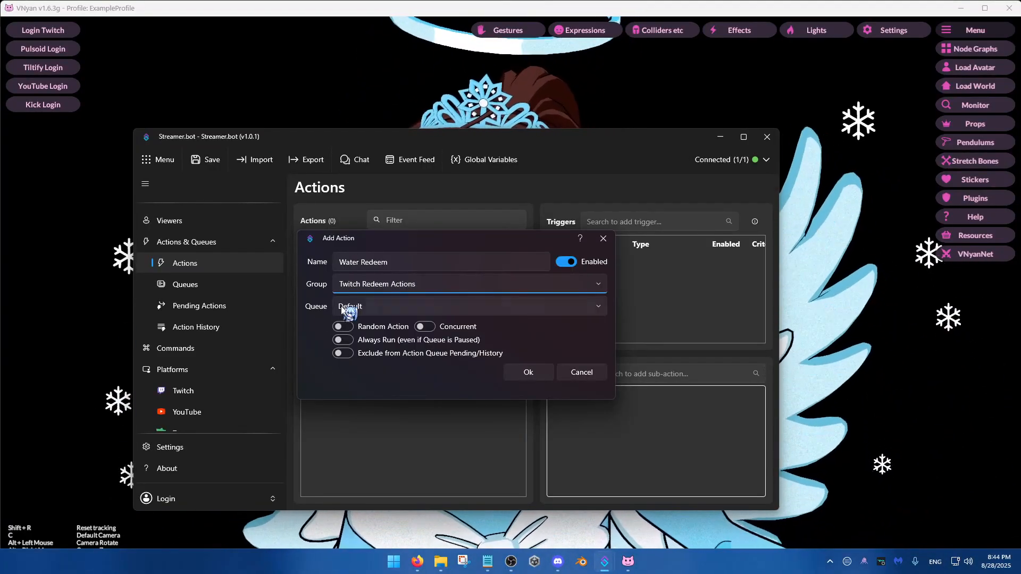
pyautogui.tripleClick(372, 264)
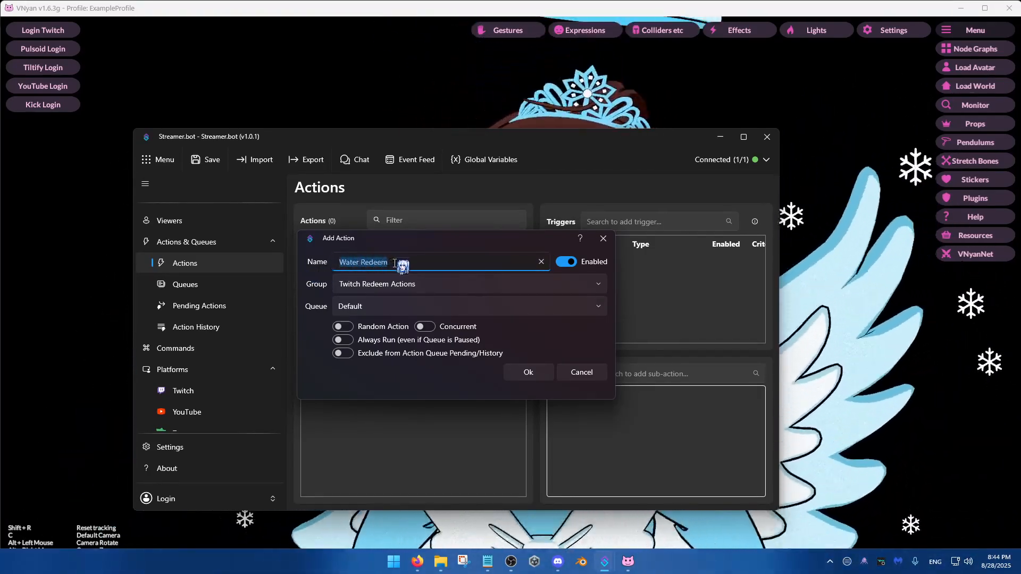
pyautogui.click(529, 372)
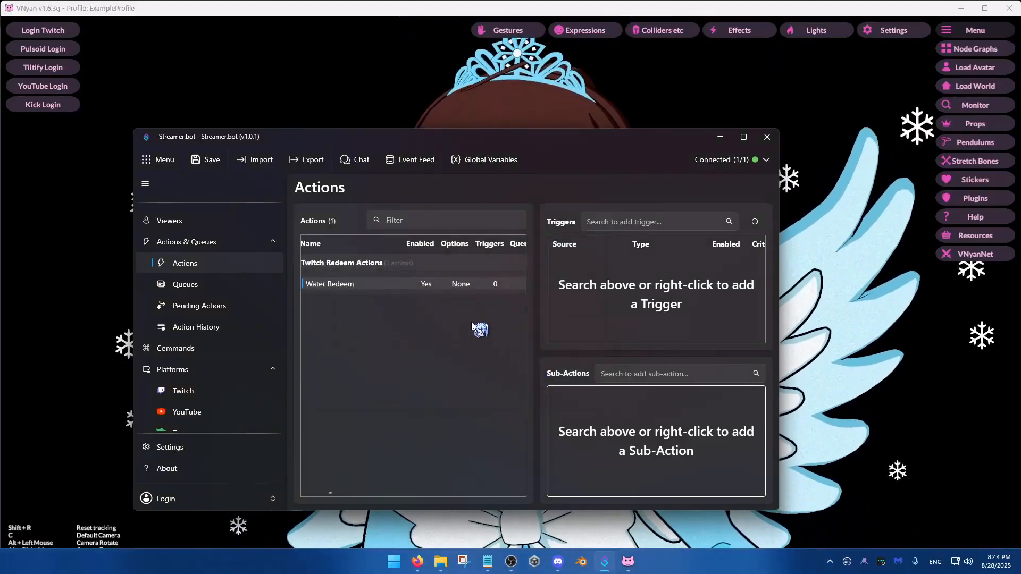
# Step: Add a Twitch Reward Redemption trigger for the "Throw The Water" reward to the Water Redeem action
pyautogui.rightClick(592, 289)
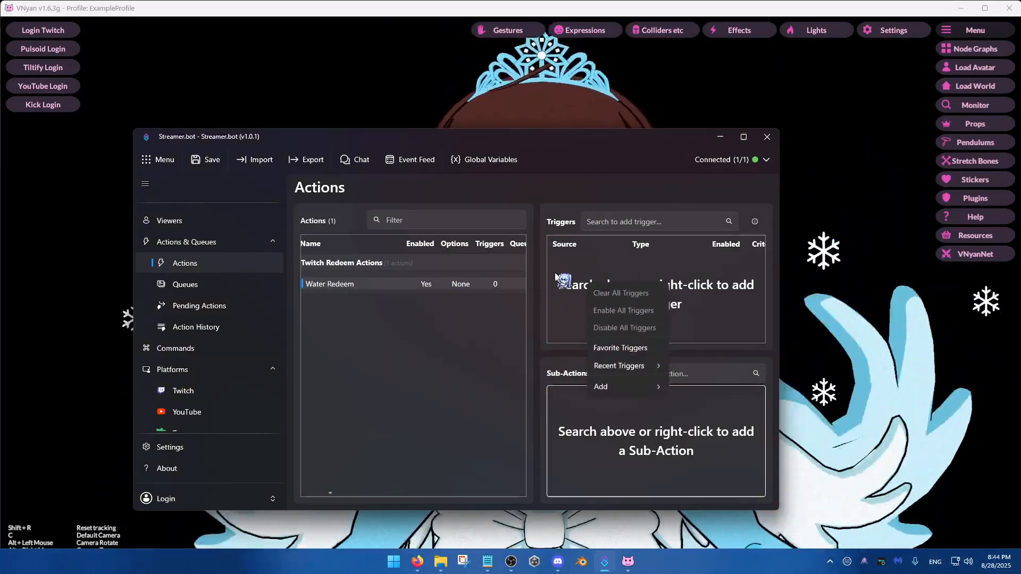
pyautogui.moveTo(611, 385)
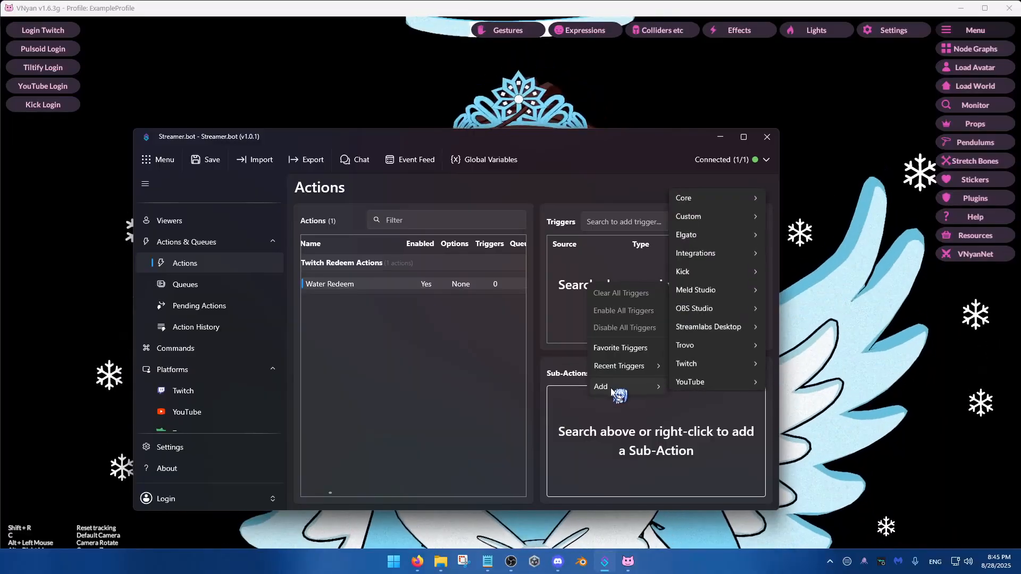
pyautogui.moveTo(703, 365)
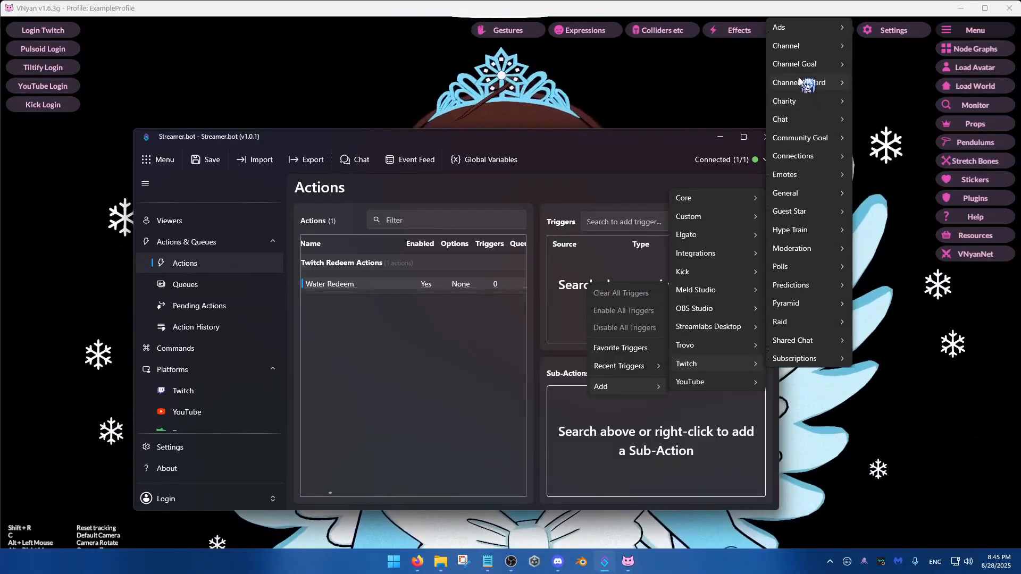
pyautogui.moveTo(801, 84)
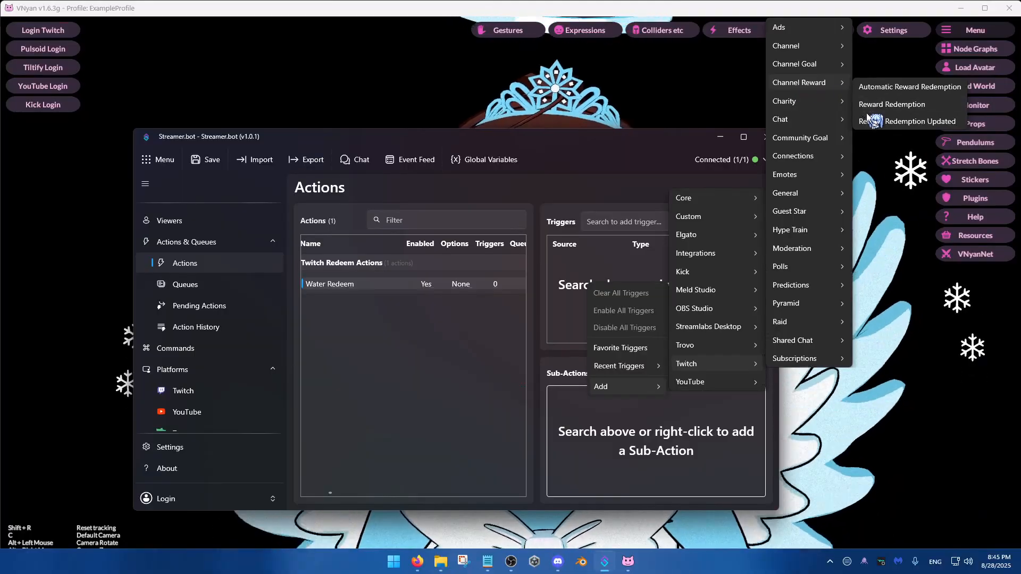
pyautogui.click(885, 104)
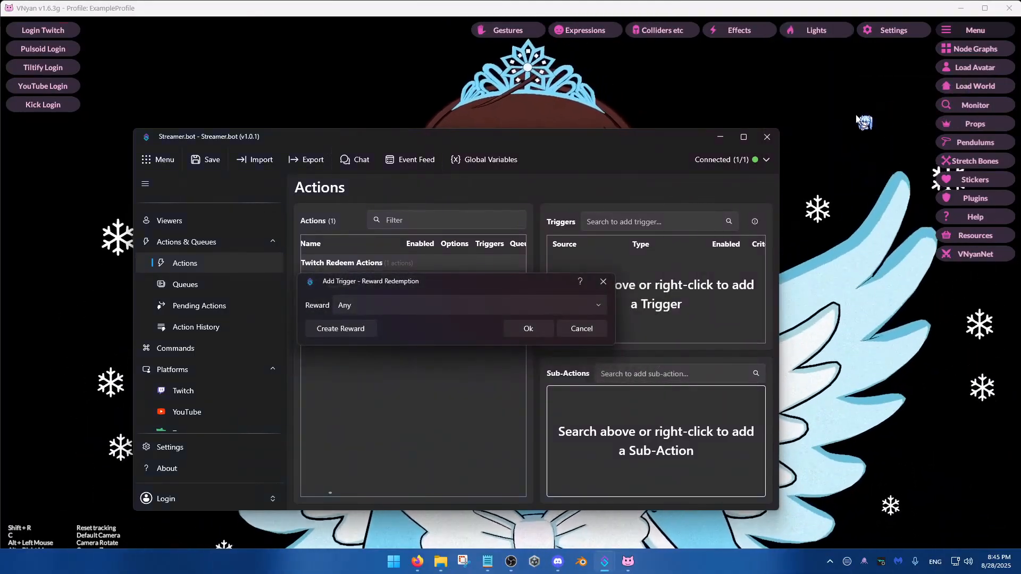
pyautogui.click(396, 307)
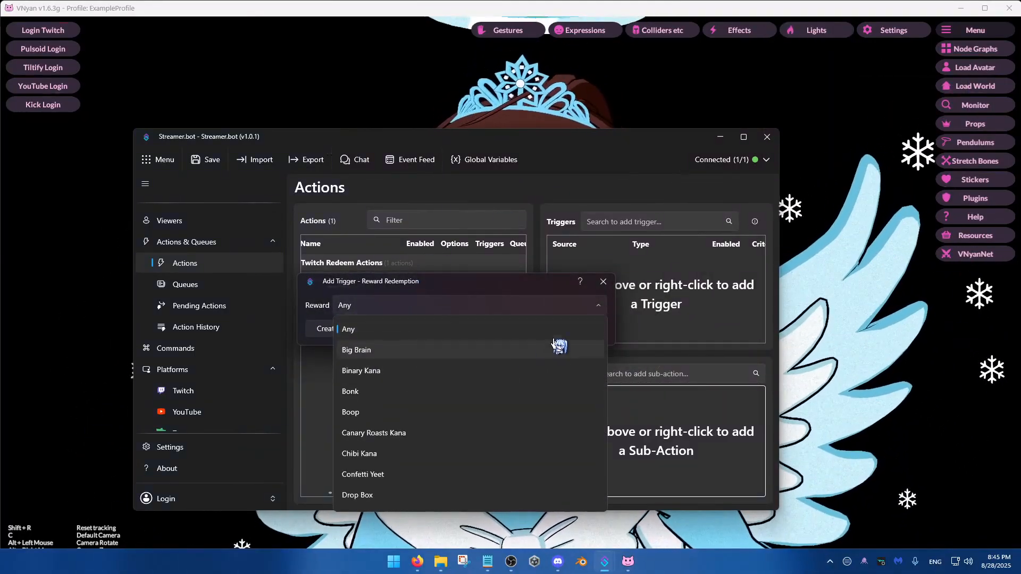
pyautogui.scroll(-3, 482, 432)
pyautogui.scroll(-6, 482, 435)
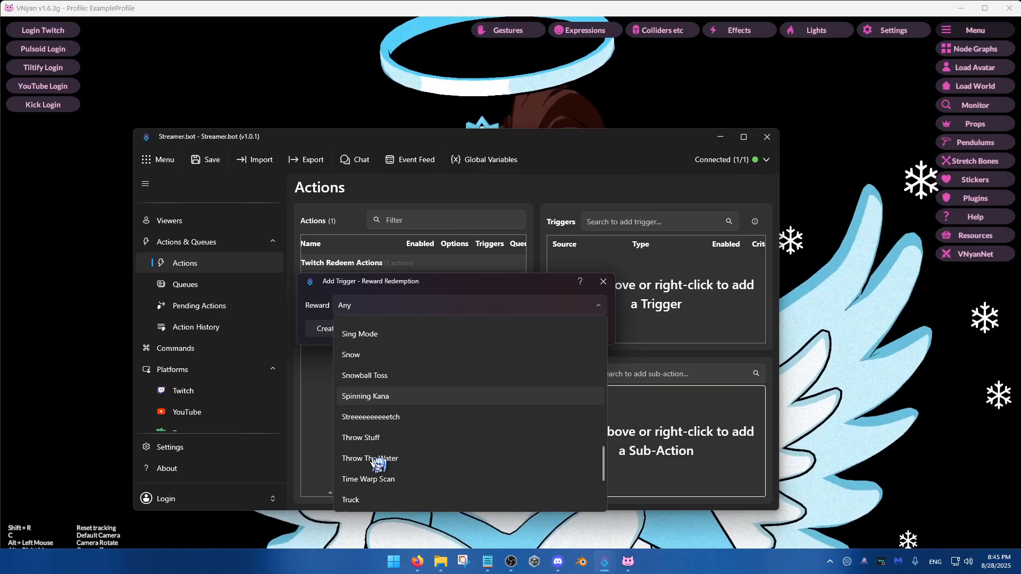
pyautogui.click(372, 458)
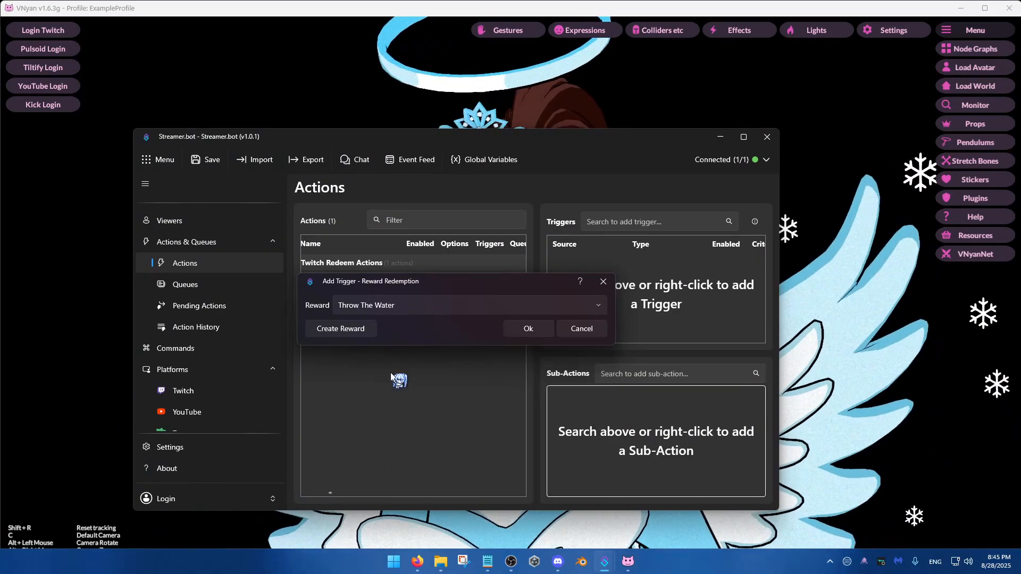
pyautogui.click(335, 329)
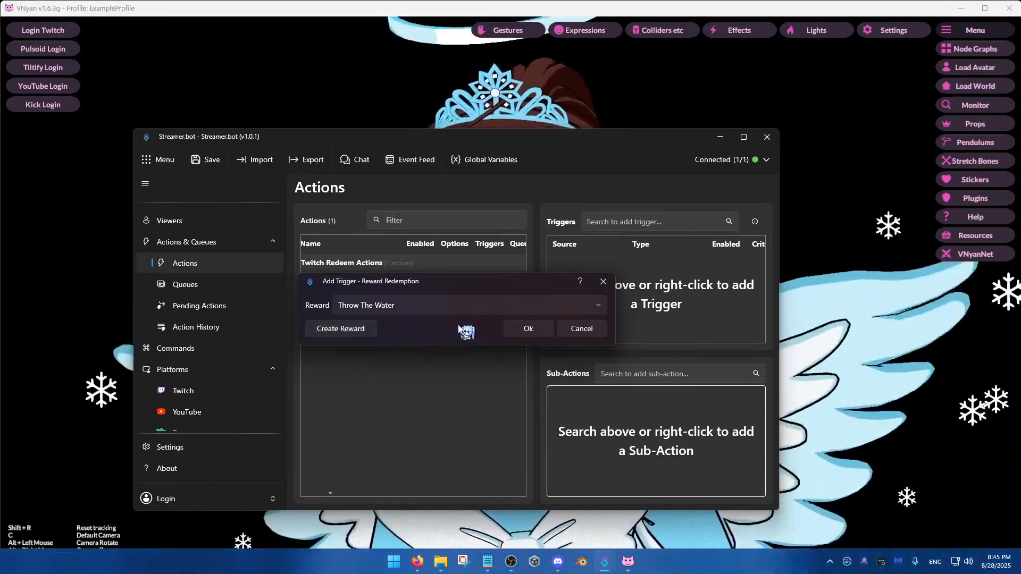
pyautogui.click(527, 328)
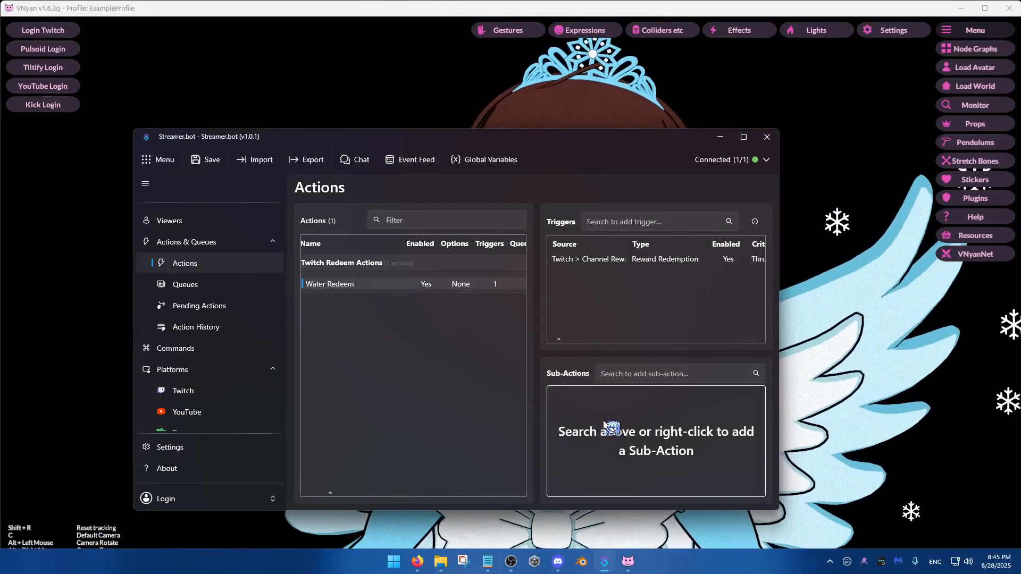
# Step: Start a new Execute C# Code sub-action for the Water Redeem action
pyautogui.rightClick(604, 428)
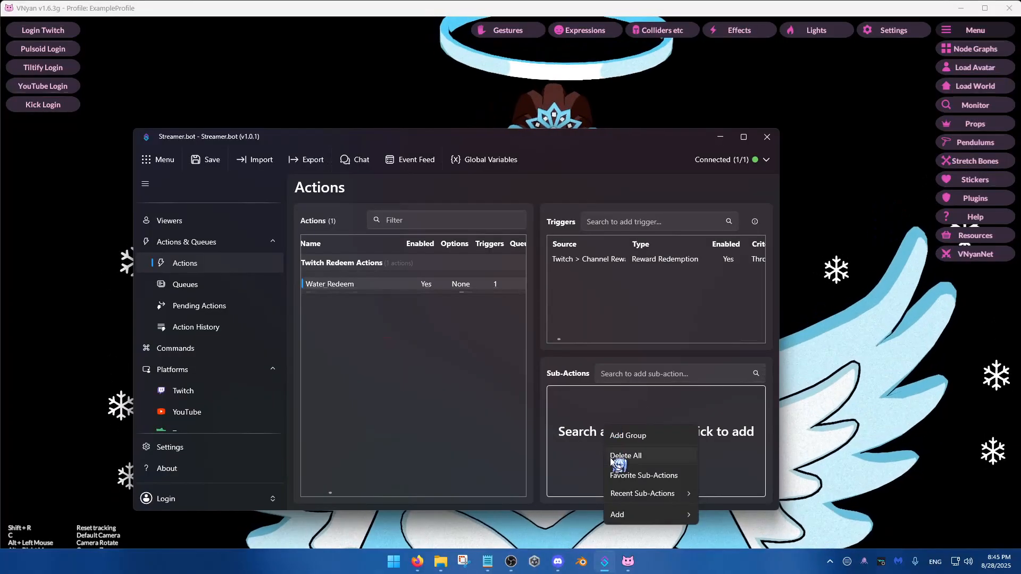
pyautogui.moveTo(633, 517)
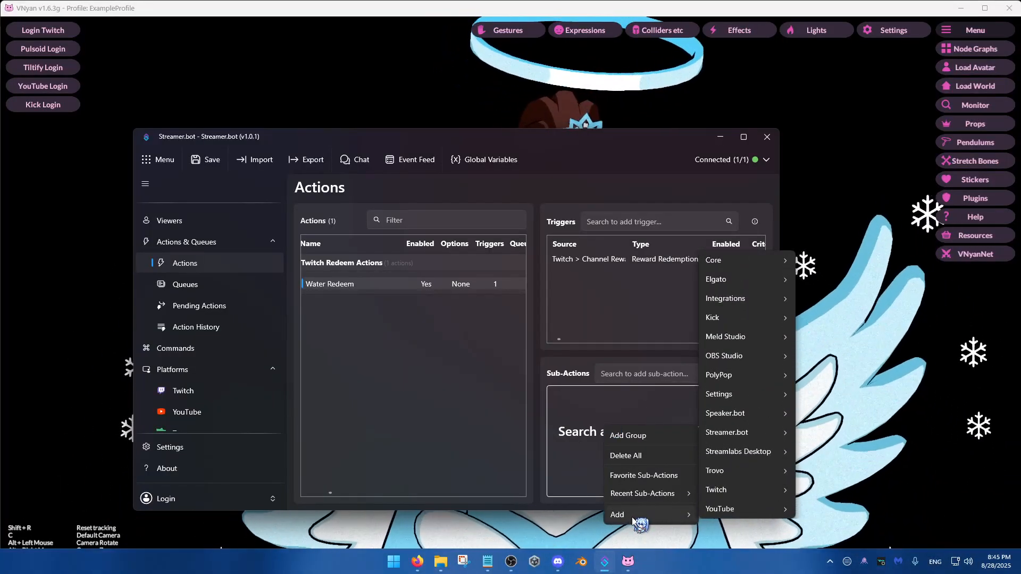
pyautogui.moveTo(746, 259)
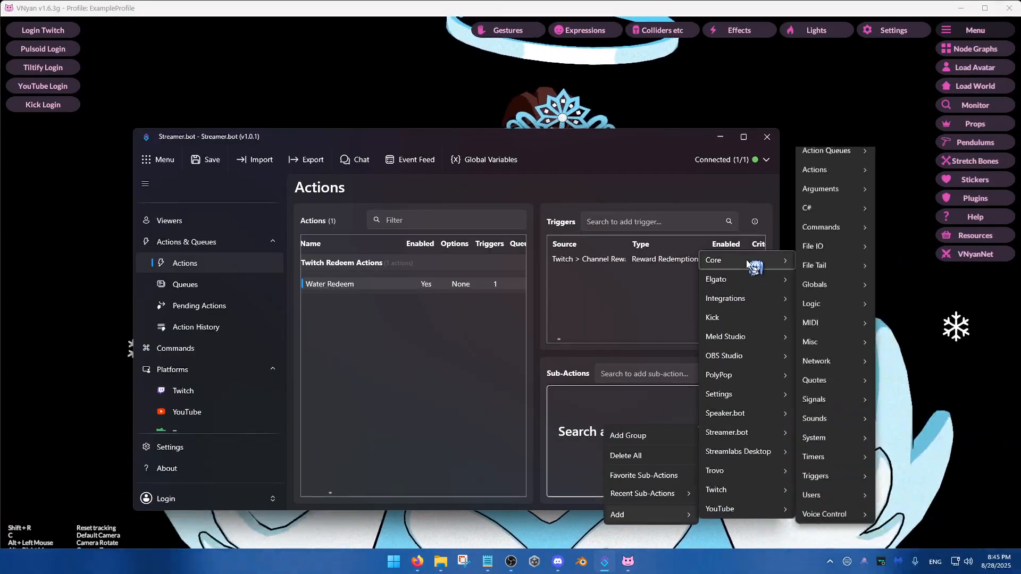
pyautogui.moveTo(835, 234)
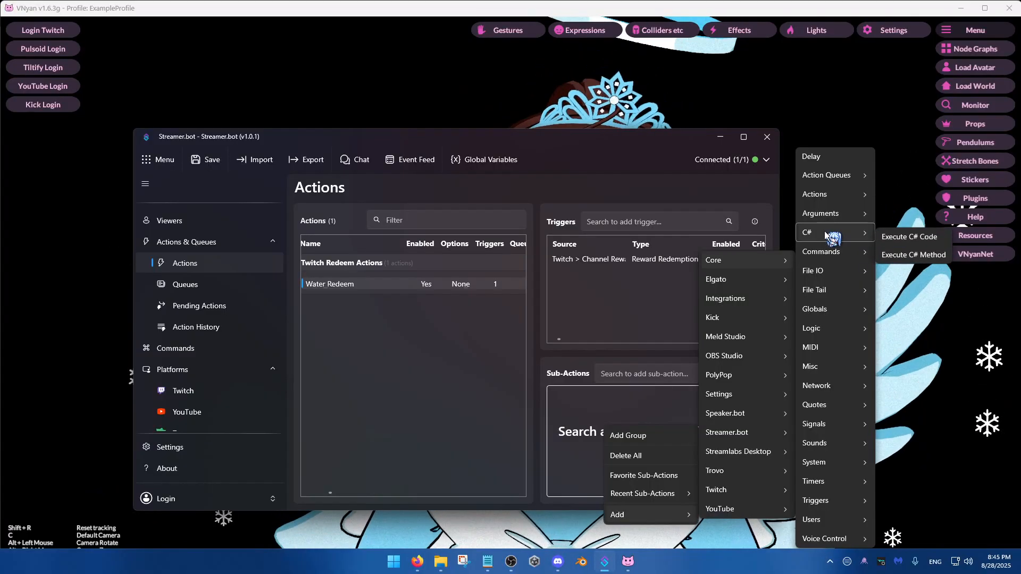
pyautogui.click(906, 238)
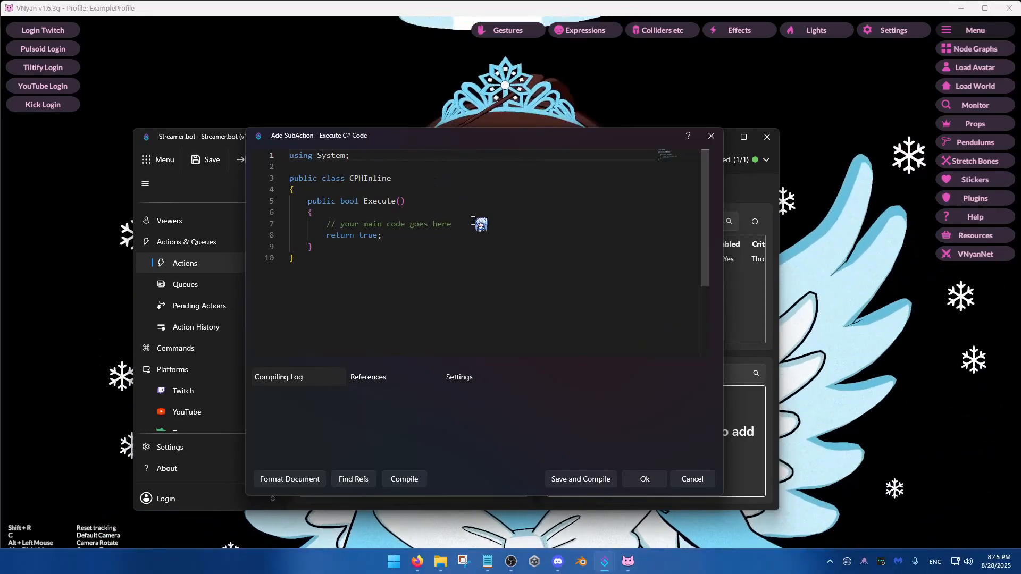
# Step: Replace the placeholder comment in the C# code with CPH.WebsocketSend("Throw Water"); and confirm the sub-action
pyautogui.moveTo(454, 224); pyautogui.dragTo(326, 224)
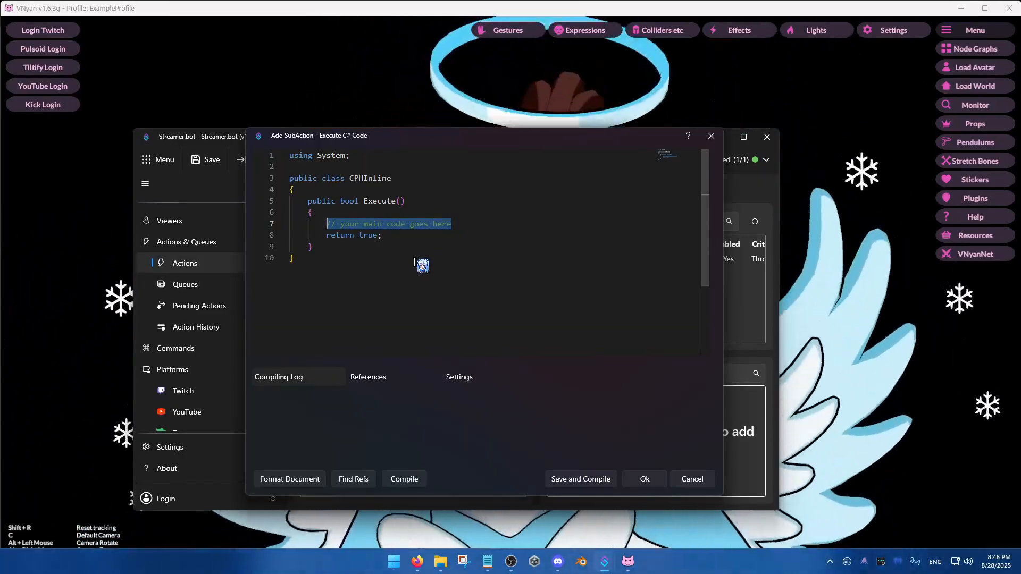
pyautogui.write('CPH')
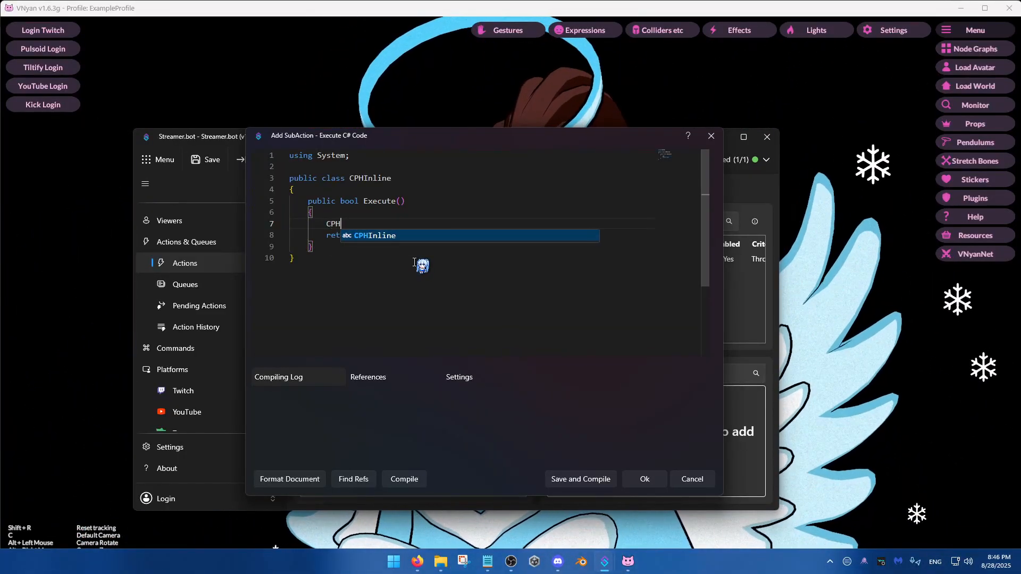
pyautogui.write('.Webs')
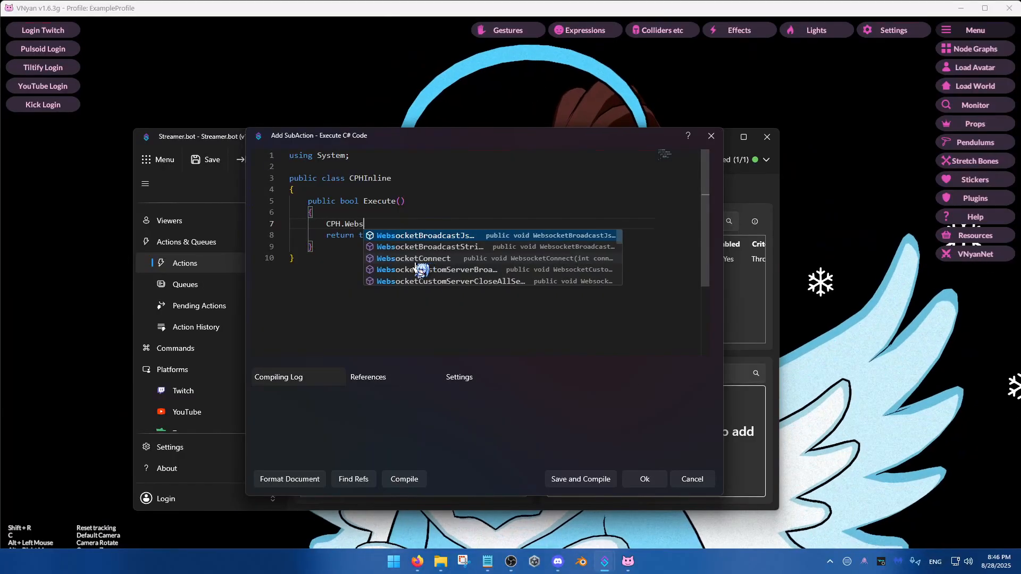
pyautogui.write('ocketSent')
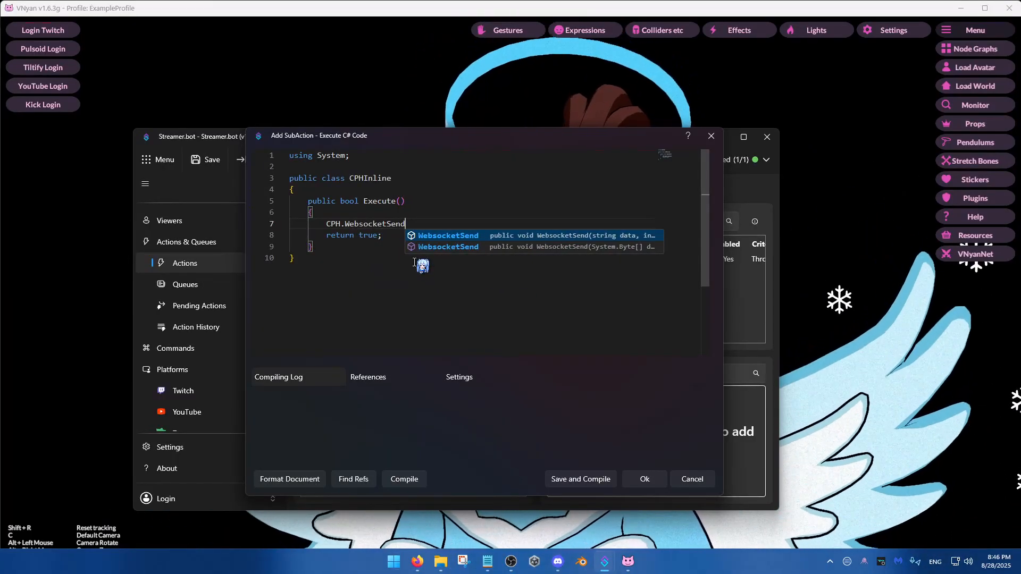
pyautogui.write('("Throw Water')
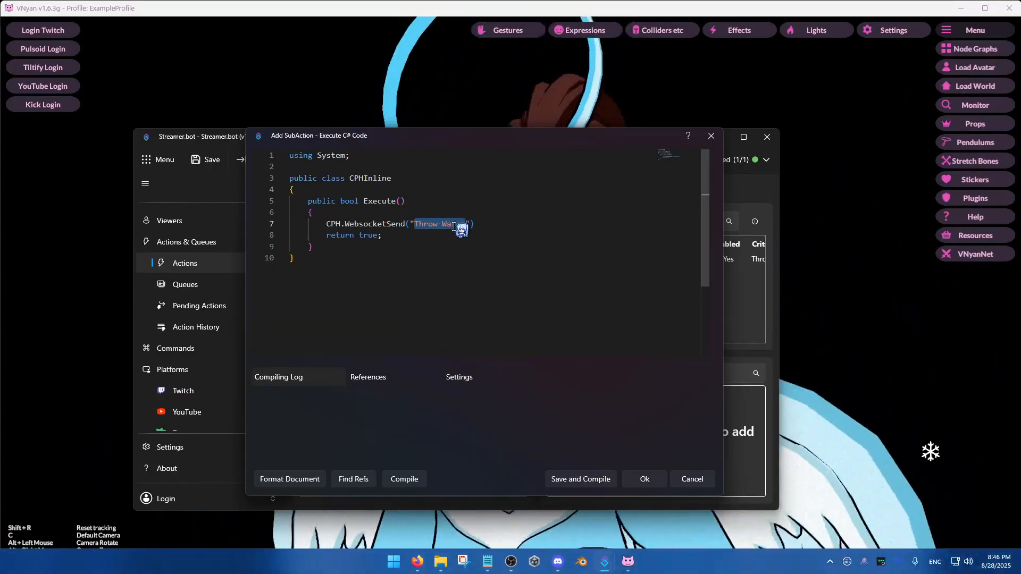
pyautogui.click(488, 228)
pyautogui.click(483, 227)
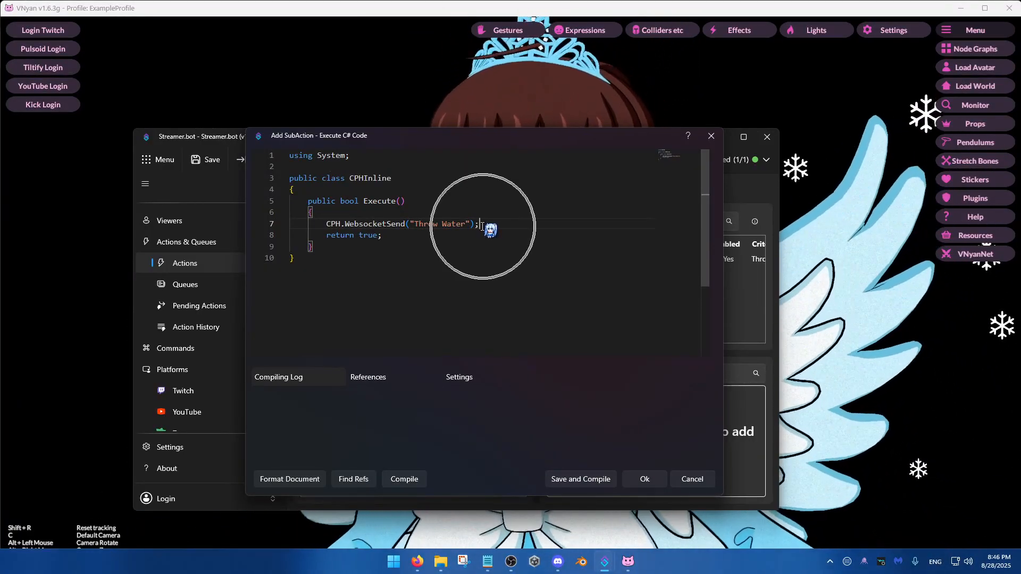
pyautogui.click(481, 226)
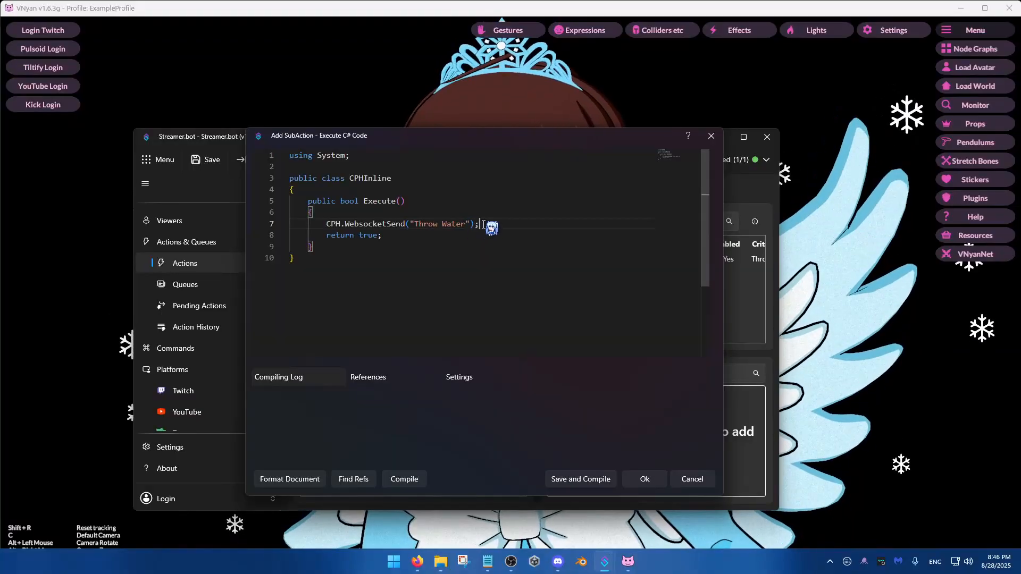
pyautogui.moveTo(482, 224); pyautogui.dragTo(326, 225)
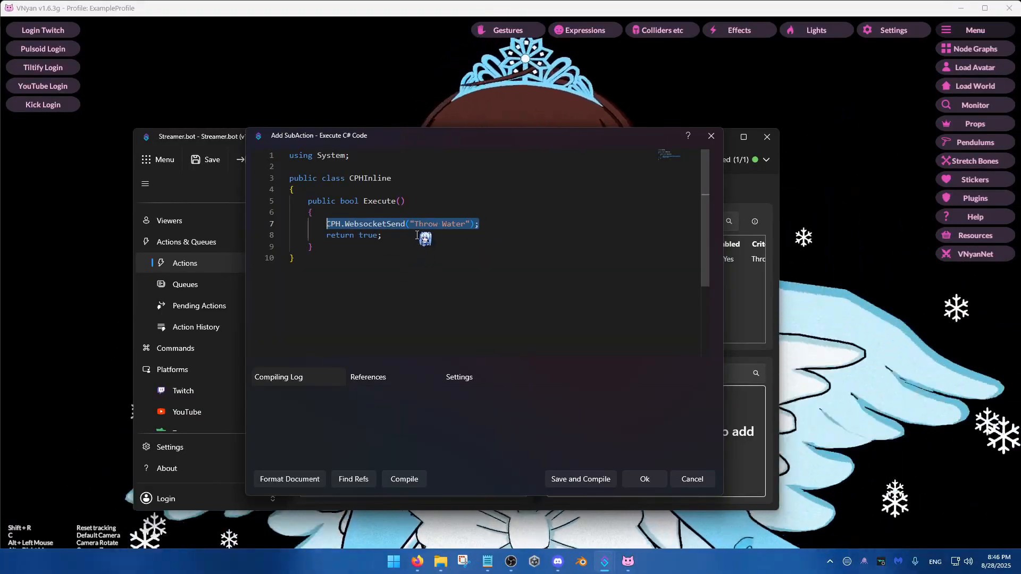
pyautogui.click(489, 225)
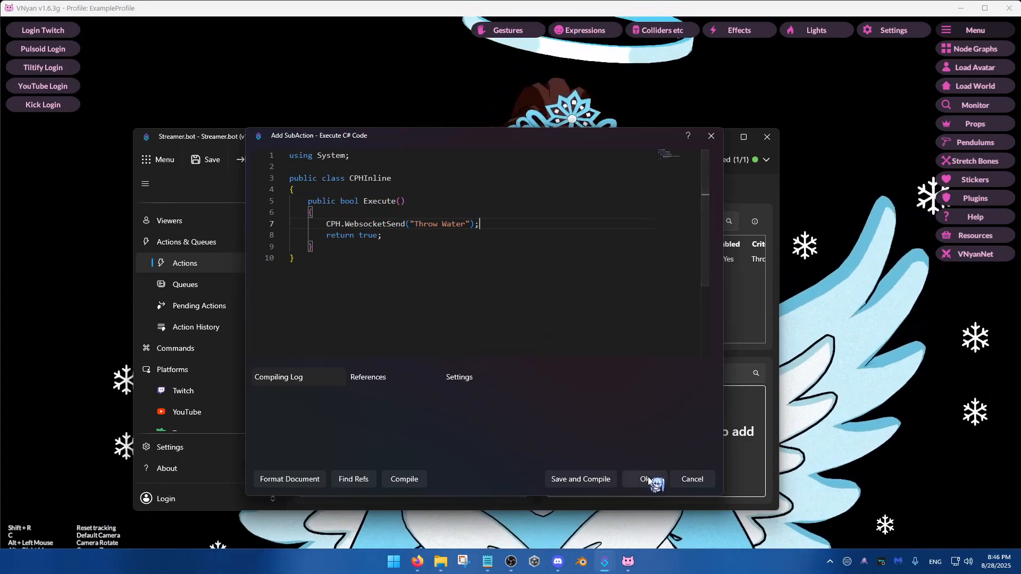
pyautogui.click(646, 478)
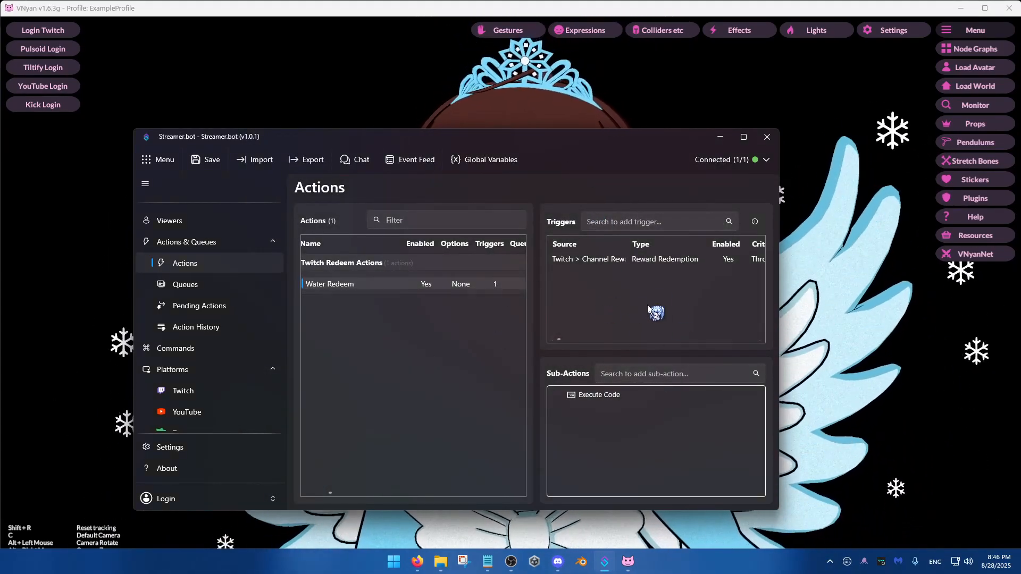
# Step: Switch to VNyan and add a new node graph, opening its name for editing
pyautogui.click(841, 300)
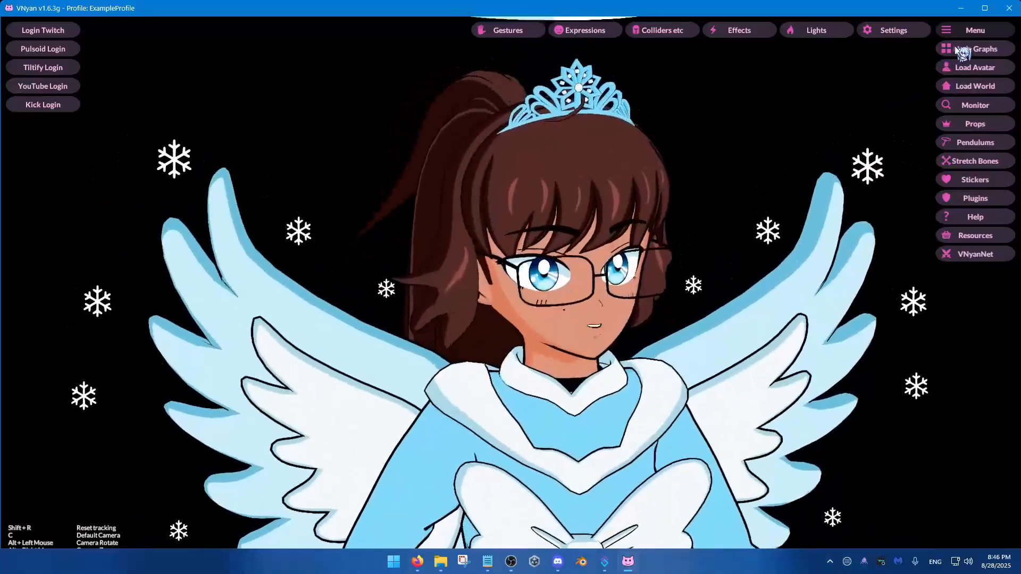
pyautogui.click(955, 46)
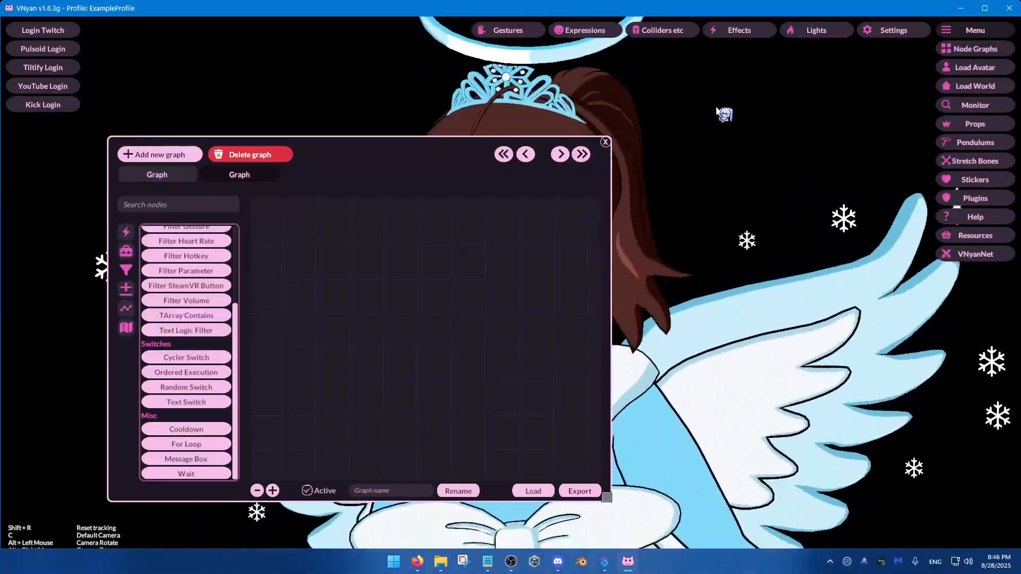
pyautogui.click(162, 155)
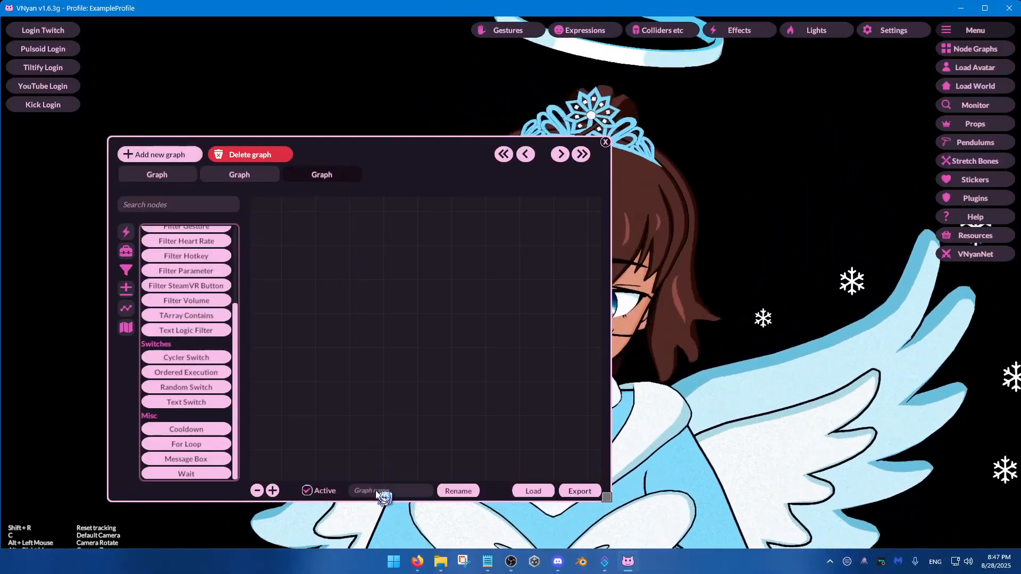
pyautogui.click(408, 492)
pyautogui.write('Wa')
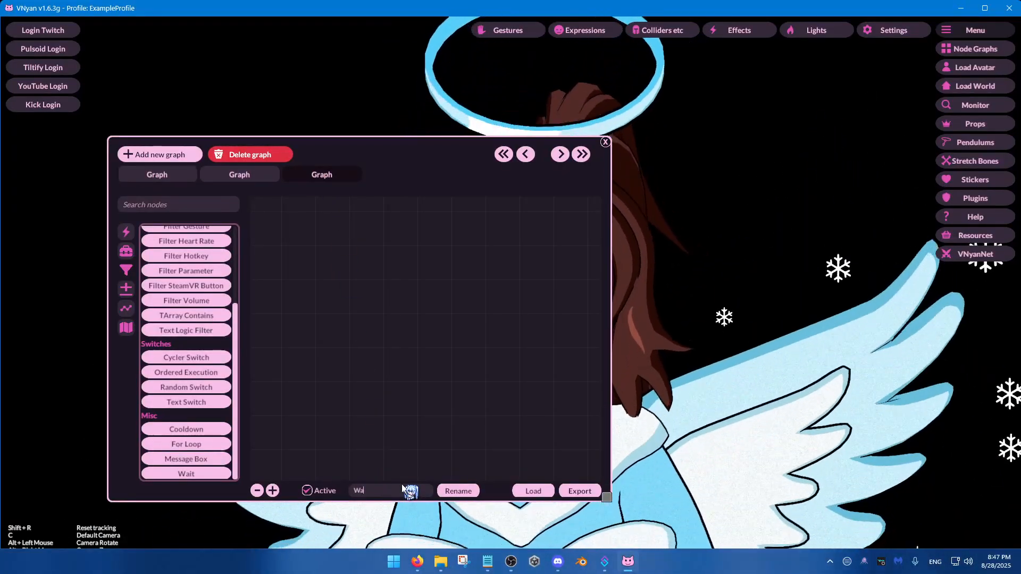
pyautogui.write('ter R')
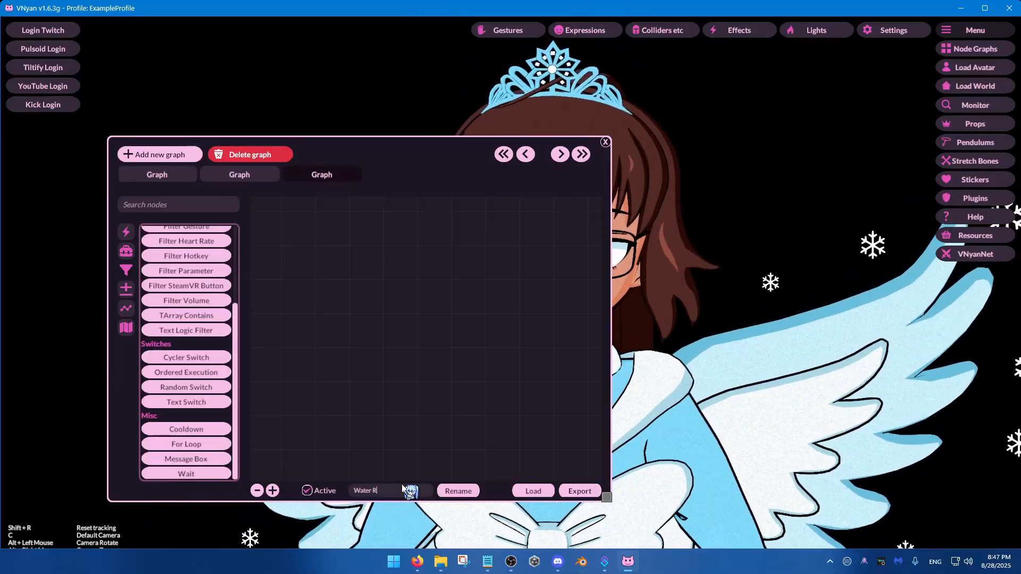
pyautogui.write('edeem')
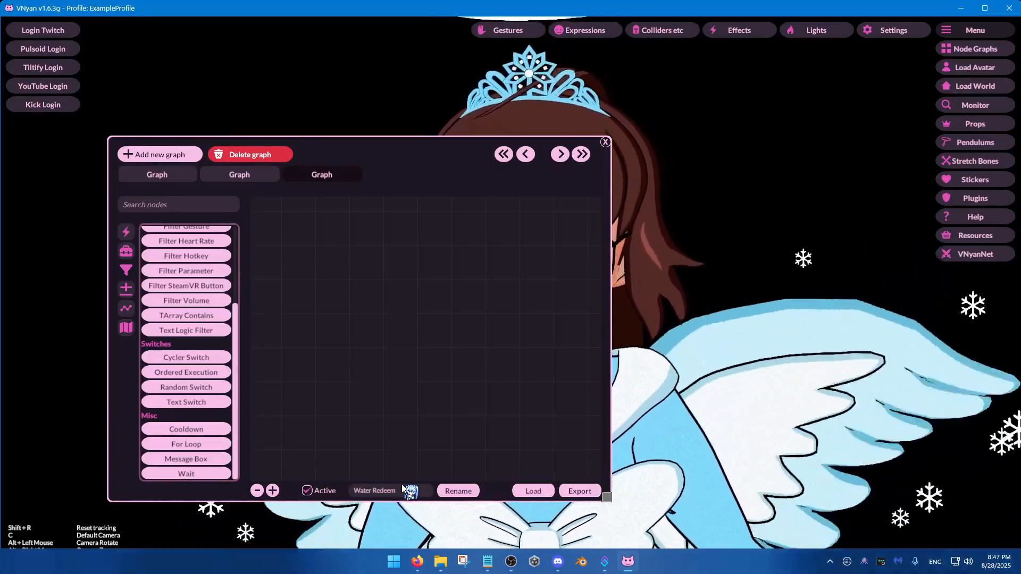
# Step: Rename the new node graph as "Twitch Redeem" and select it
pyautogui.hotkey('ctrl', 'a')
pyautogui.write('Twitc')
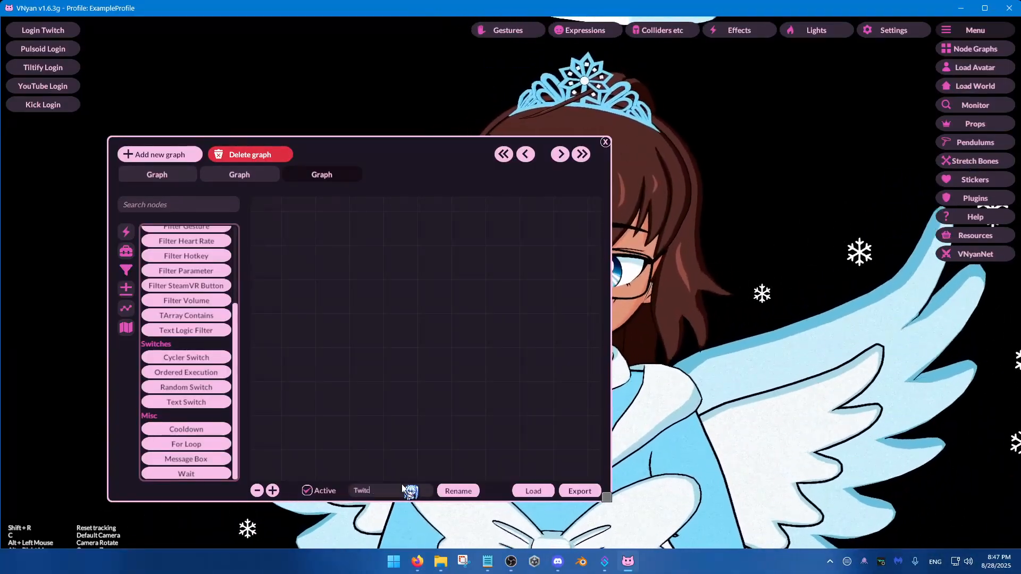
pyautogui.write('h Redmem')
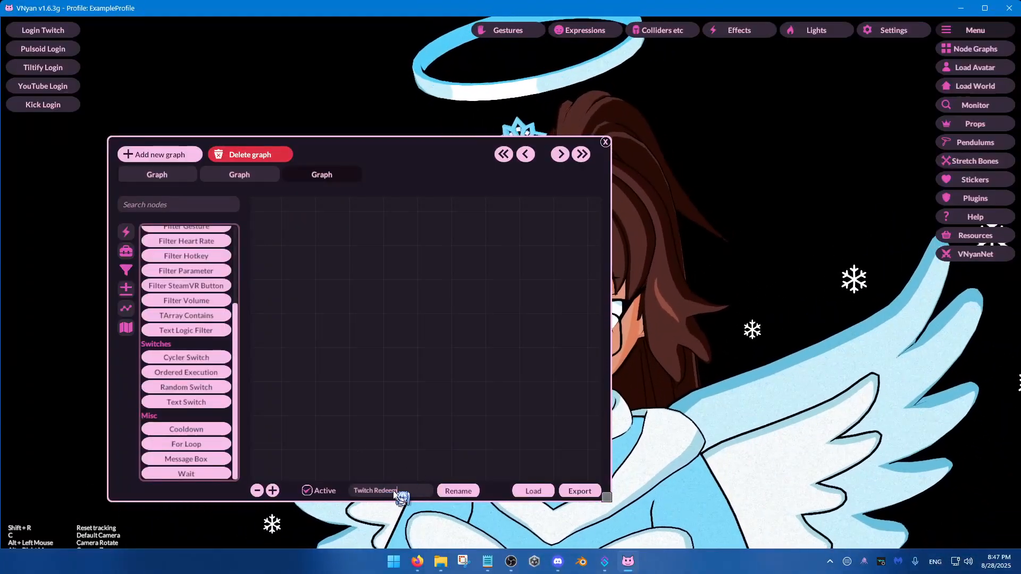
pyautogui.click(457, 492)
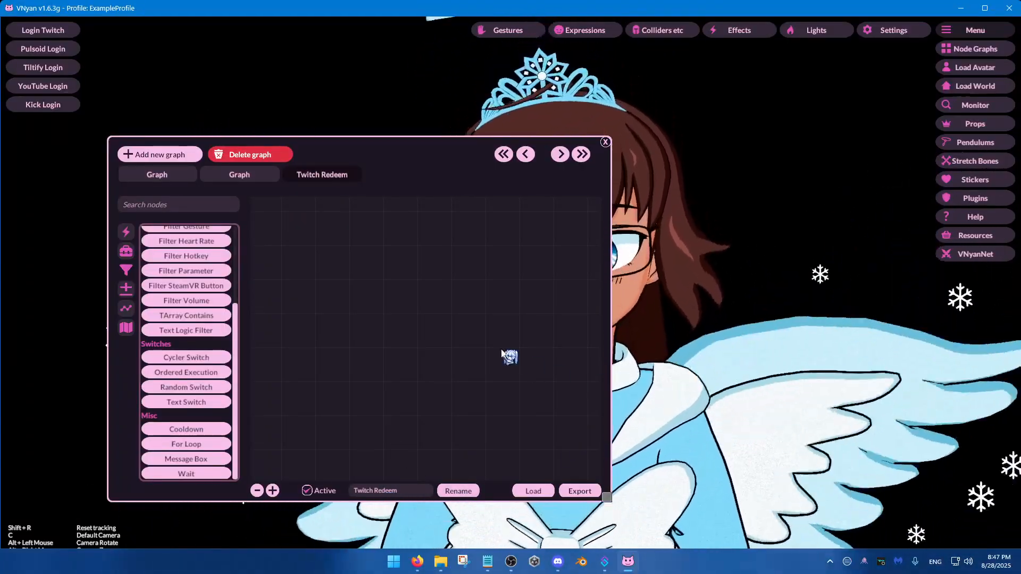
pyautogui.click(321, 180)
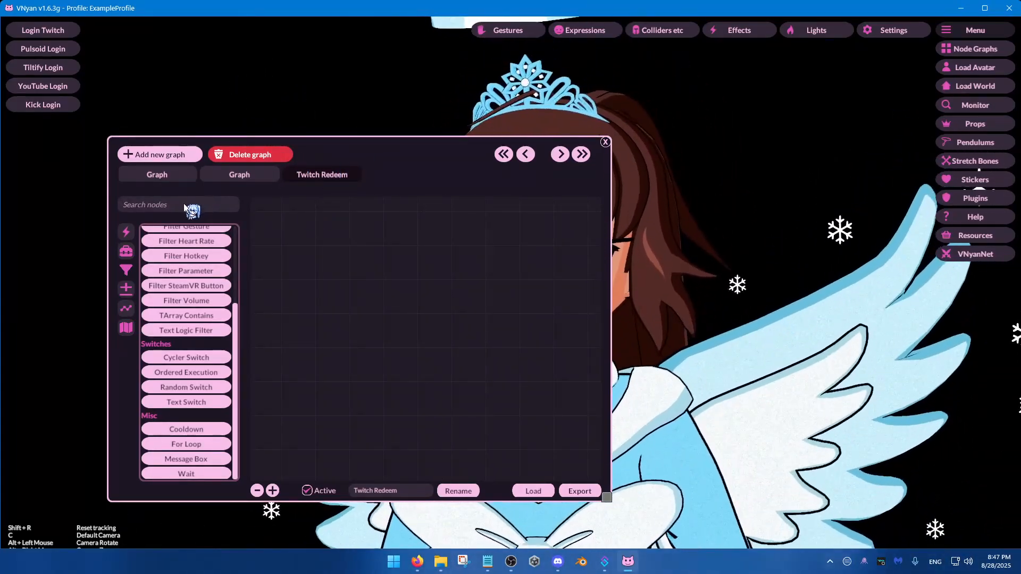
# Step: Add a WebSocket callback node to the Twitch Redeem graph and place it in the canvas's upper-left area
pyautogui.click(182, 205)
pyautogui.write('web')
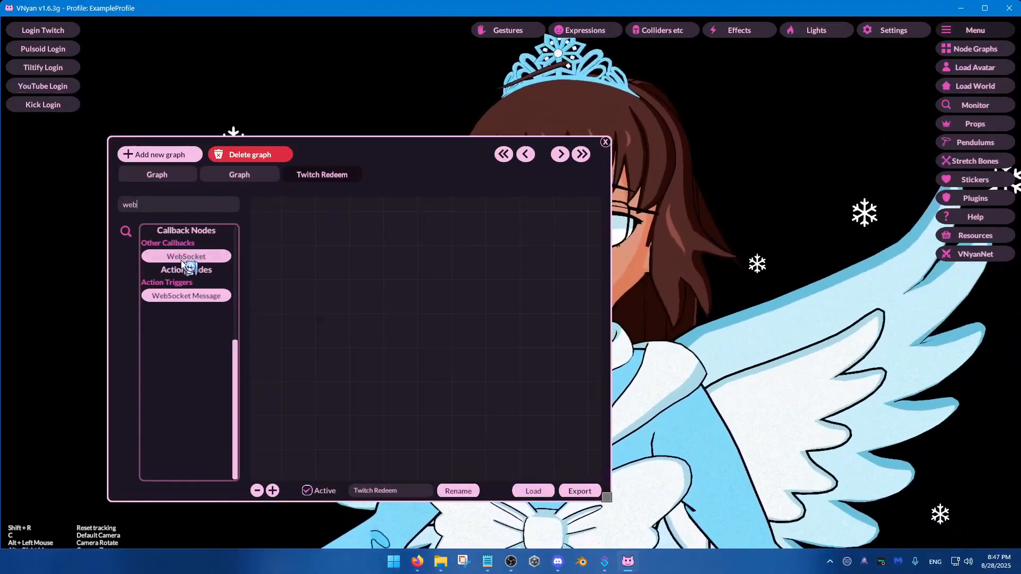
pyautogui.click(181, 258)
pyautogui.moveTo(427, 302); pyautogui.dragTo(310, 229)
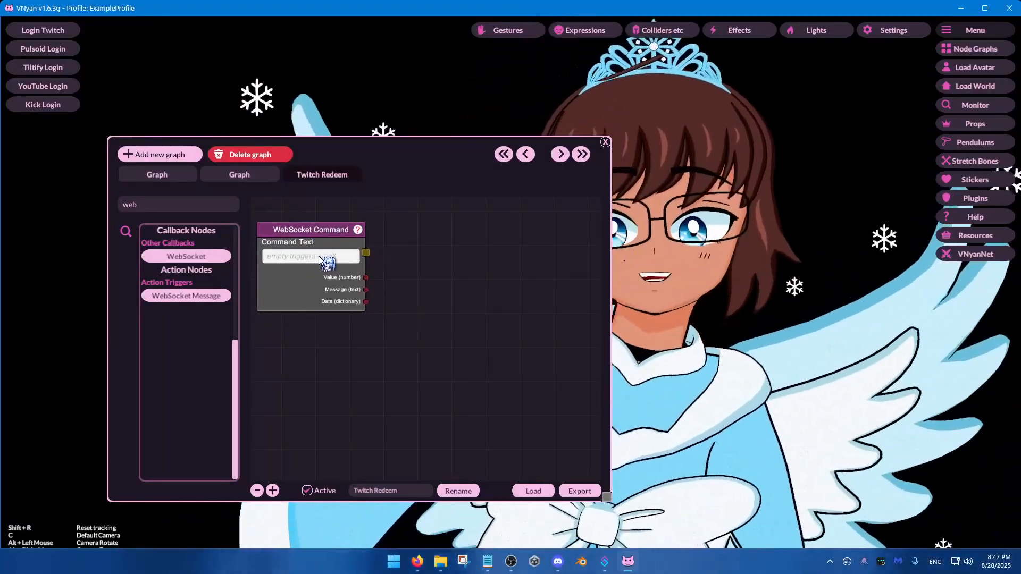
# Step: Check the message text in Streamer.bot's Execute Code sub-action and set the VNyan WebSocket Command node's command text to "Throw Water"
pyautogui.click(604, 561)
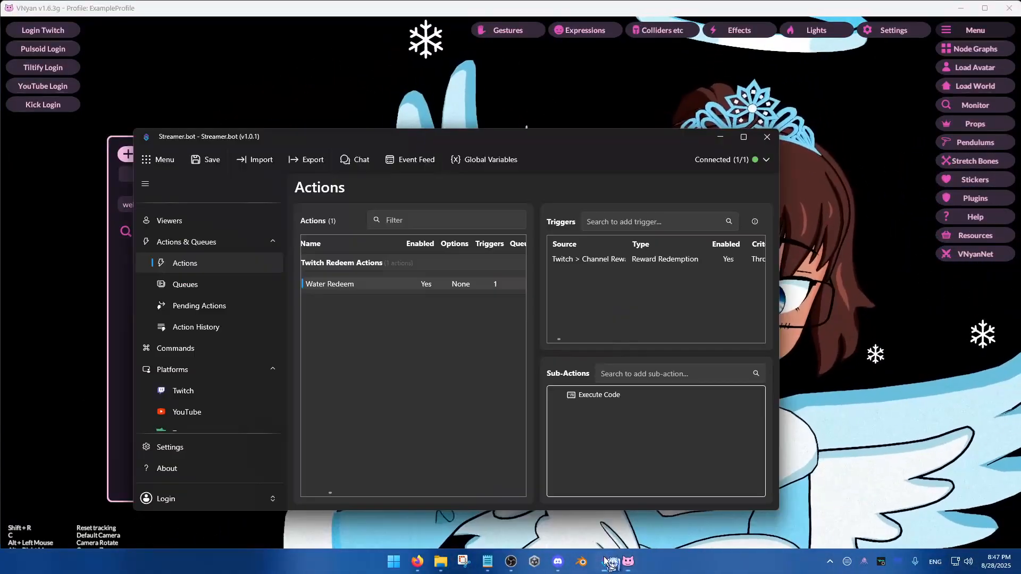
pyautogui.doubleClick(619, 397)
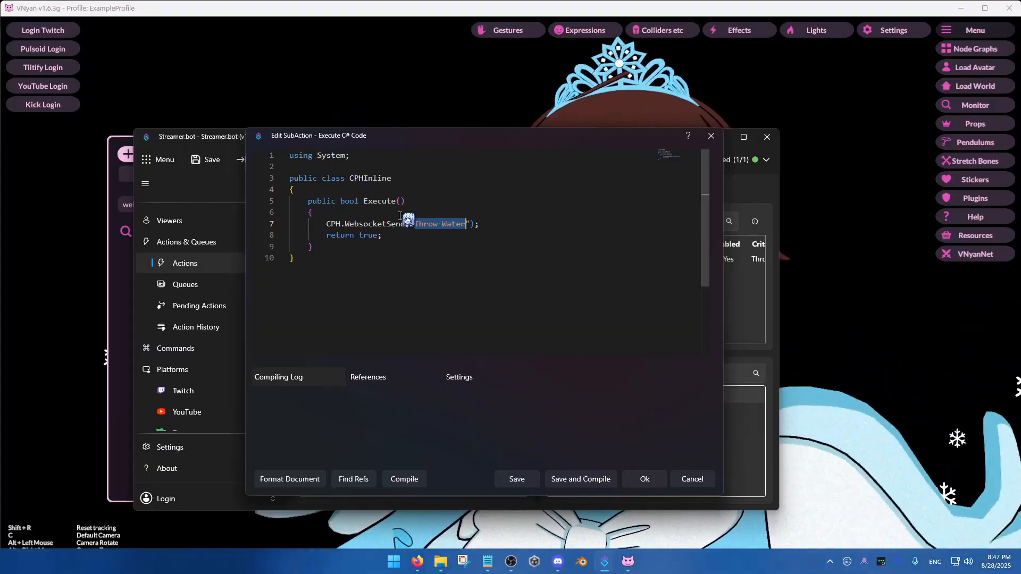
pyautogui.click(644, 478)
pyautogui.click(721, 136)
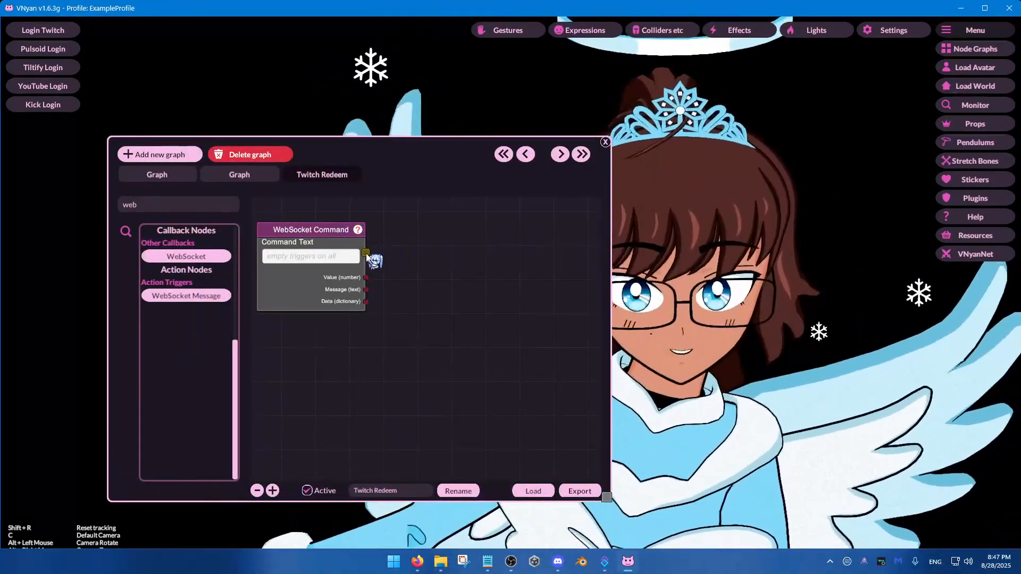
pyautogui.click(307, 256)
pyautogui.write('Throw Water')
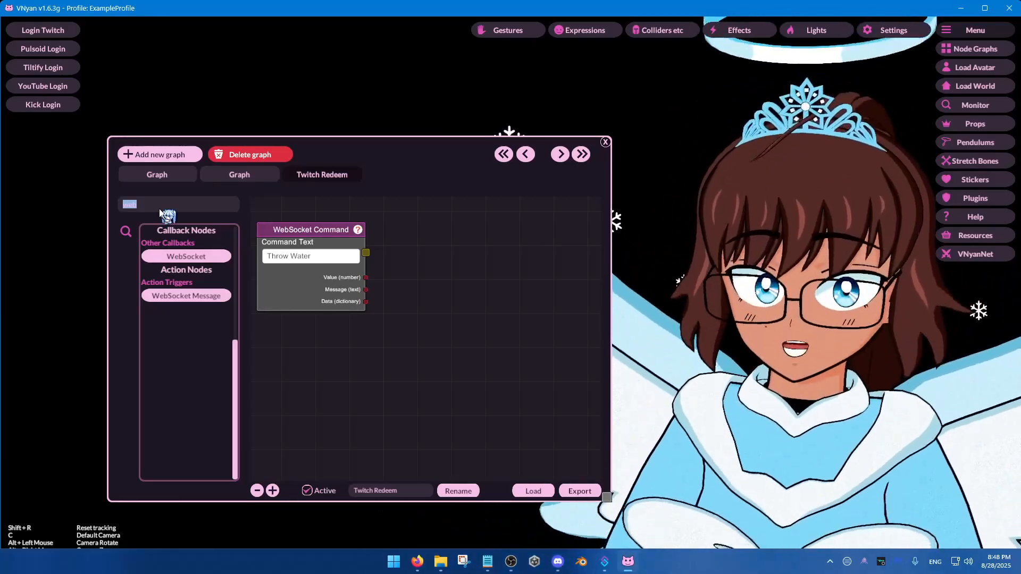
# Step: Add a Water node to the right of the WebSocket Command node with direction Top, colour #0088FF and opacity about 0.37
pyautogui.write('water')
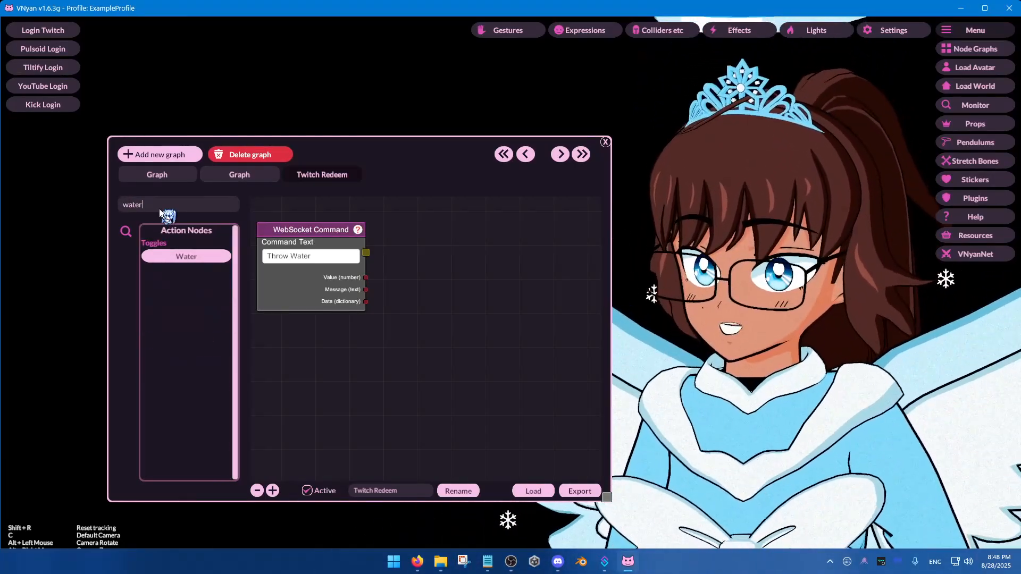
pyautogui.click(210, 253)
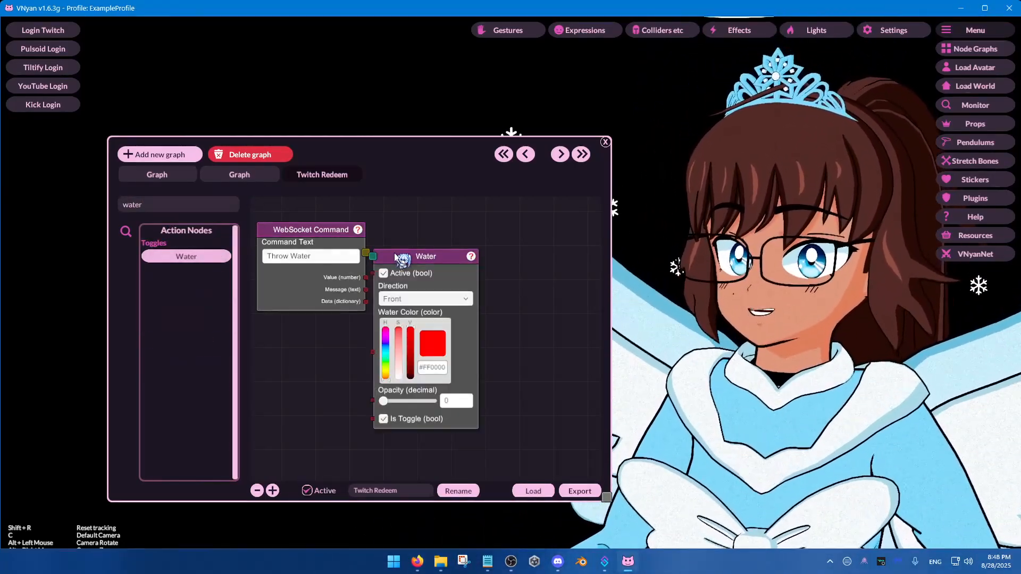
pyautogui.moveTo(394, 253); pyautogui.dragTo(514, 235)
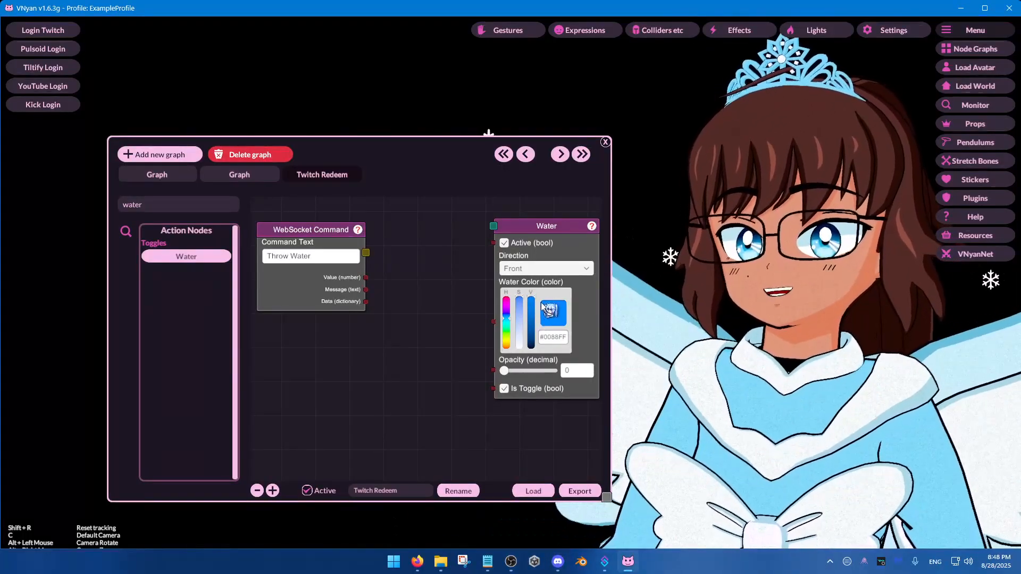
pyautogui.click(543, 268)
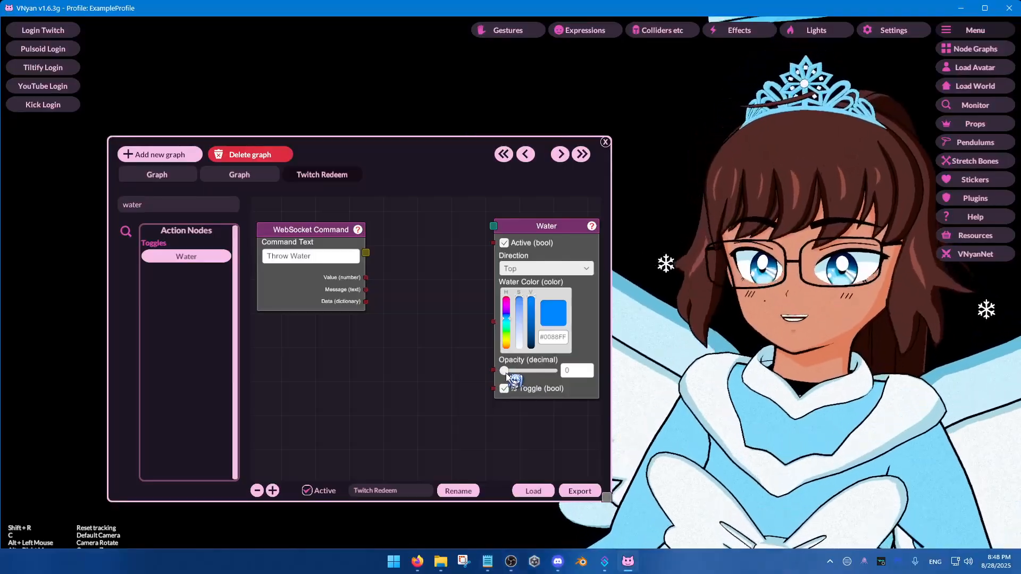
pyautogui.moveTo(505, 371); pyautogui.dragTo(522, 372)
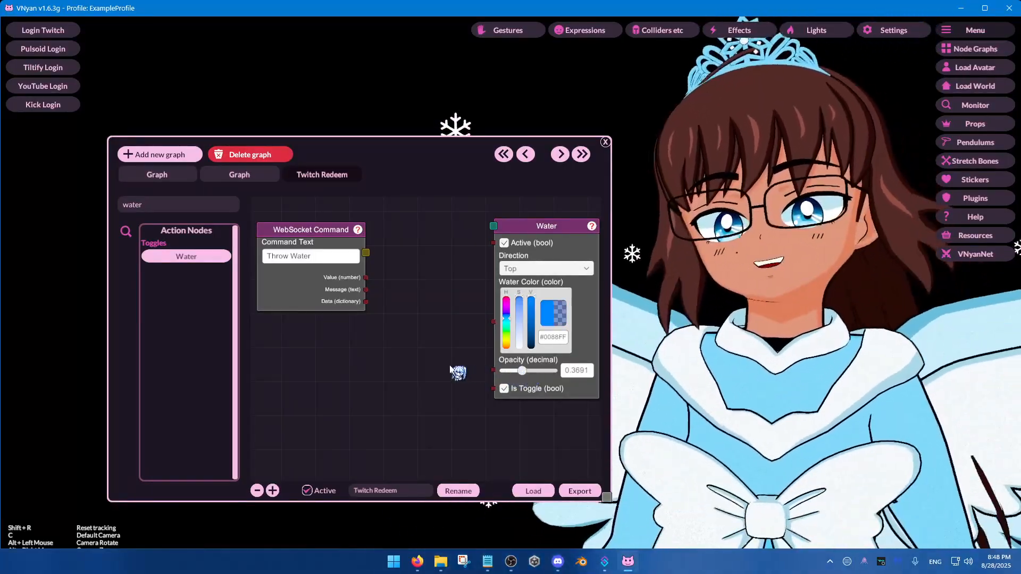
# Step: Add a Wait node and place it below and between the WebSocket Command and Water nodes
pyautogui.scroll(-3, 401, 330)
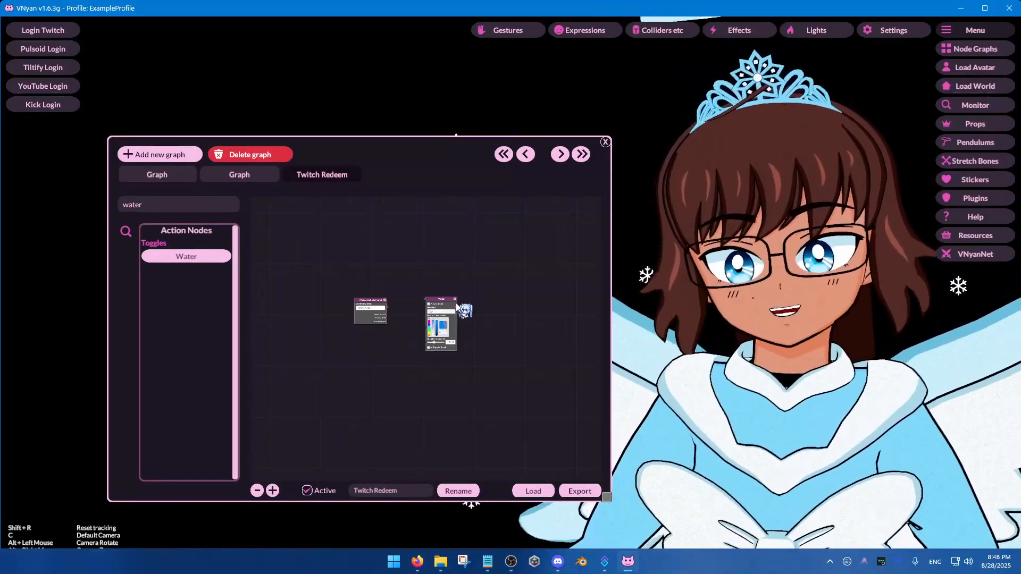
pyautogui.scroll(2, 456, 302)
pyautogui.moveTo(420, 278); pyautogui.dragTo(445, 275)
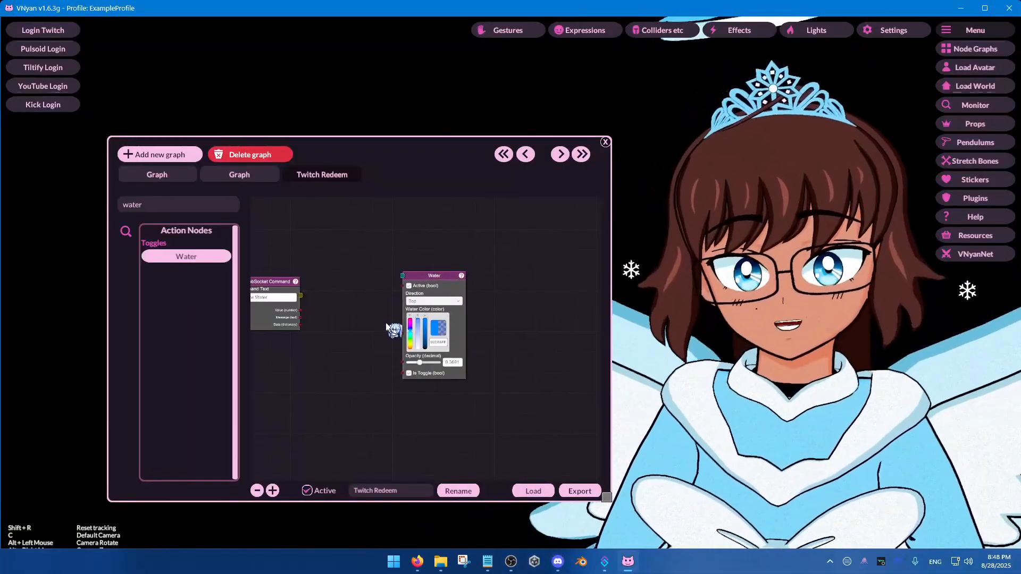
pyautogui.moveTo(385, 323); pyautogui.dragTo(431, 283)
pyautogui.press('ctrl')
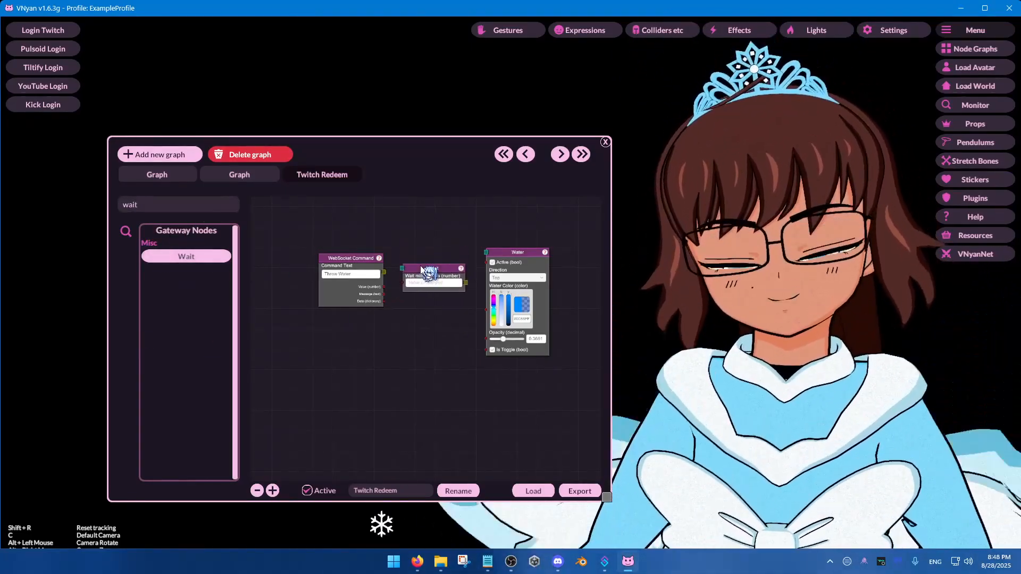
pyautogui.scroll(3, 419, 271)
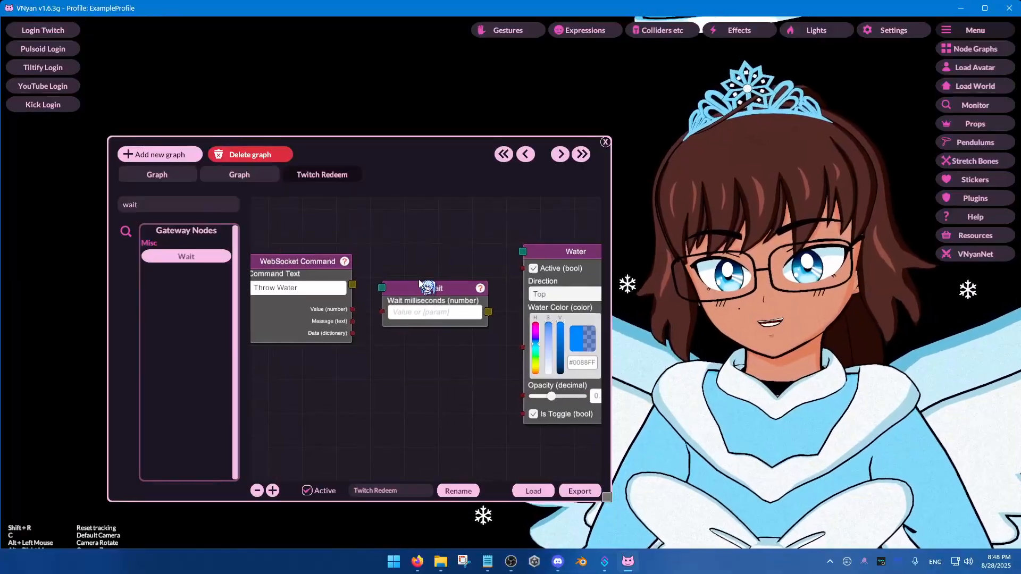
pyautogui.moveTo(437, 290); pyautogui.dragTo(419, 385)
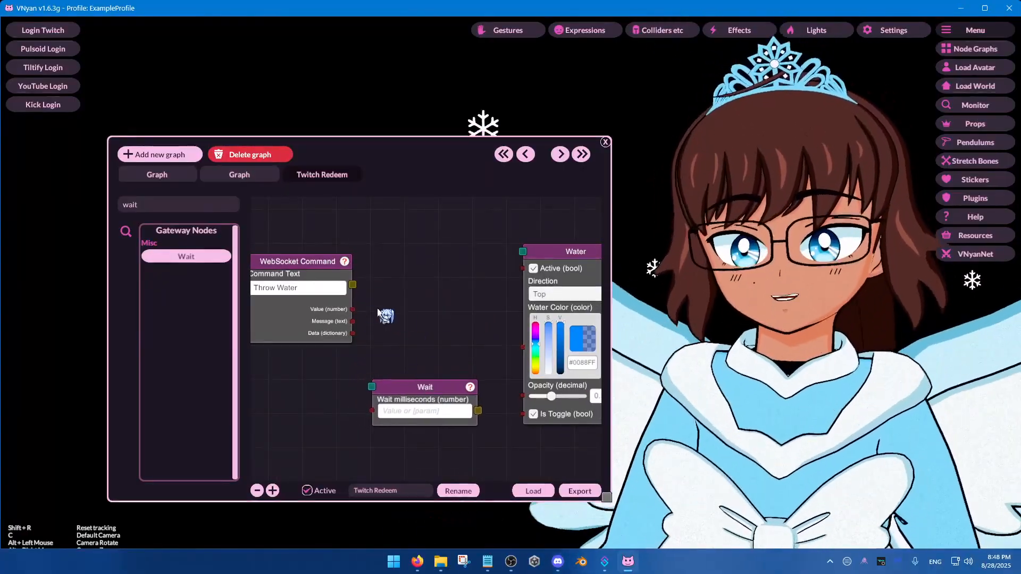
# Step: Connect the WebSocket Command node's trigger output to the inputs of both the Water node and the Wait node
pyautogui.moveTo(289, 248); pyautogui.dragTo(293, 247)
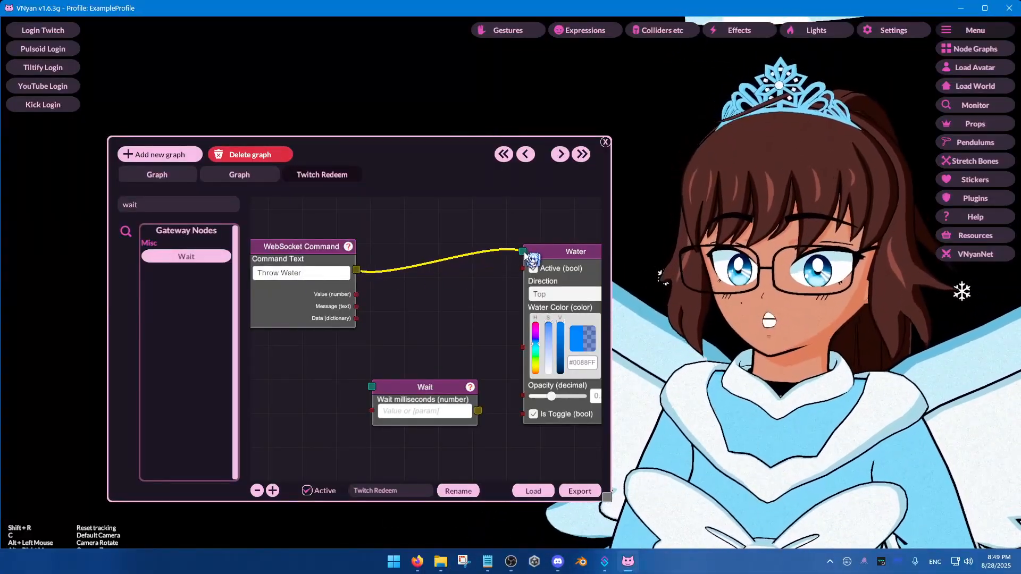
pyautogui.moveTo(489, 284); pyautogui.dragTo(473, 287)
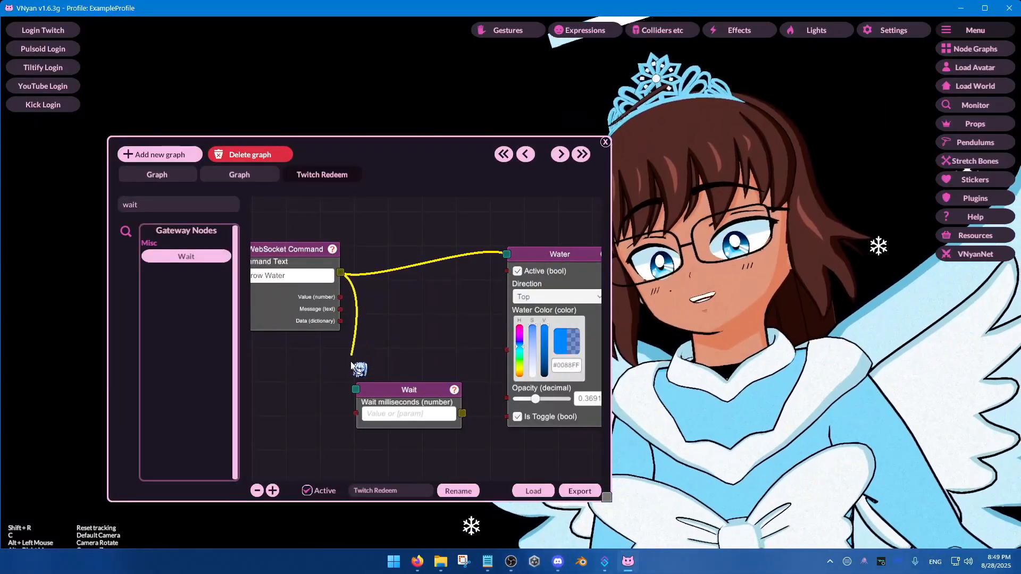
pyautogui.moveTo(391, 387); pyautogui.dragTo(383, 365)
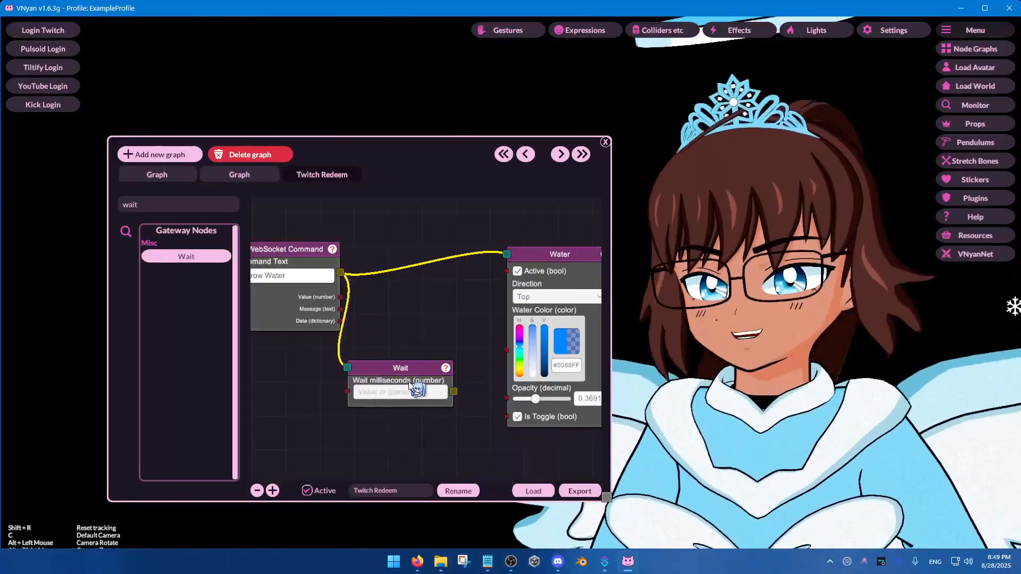
# Step: Set the Wait node to 5000 milliseconds and connect its output to the Water node's input
pyautogui.click(409, 383)
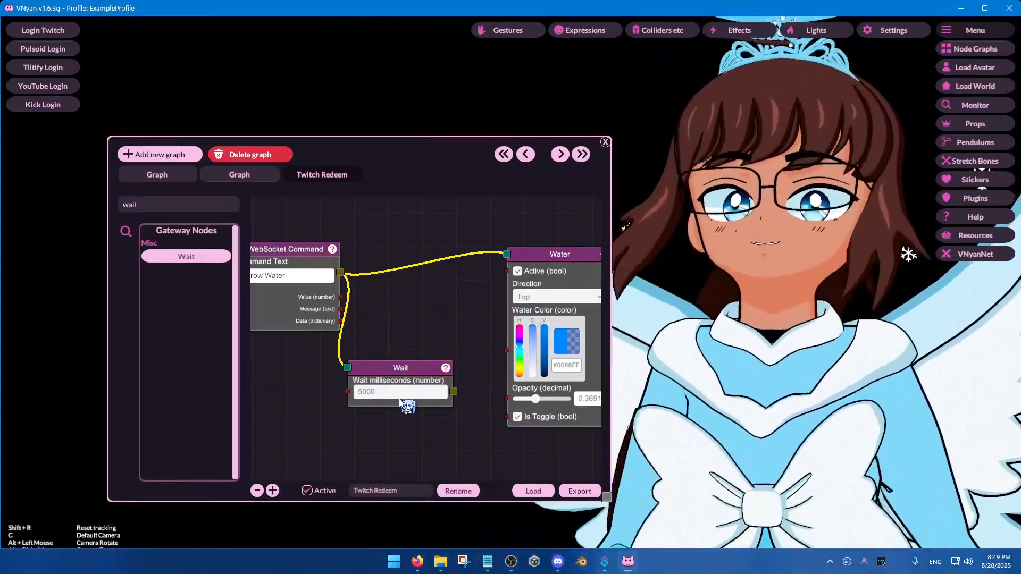
pyautogui.click(400, 396)
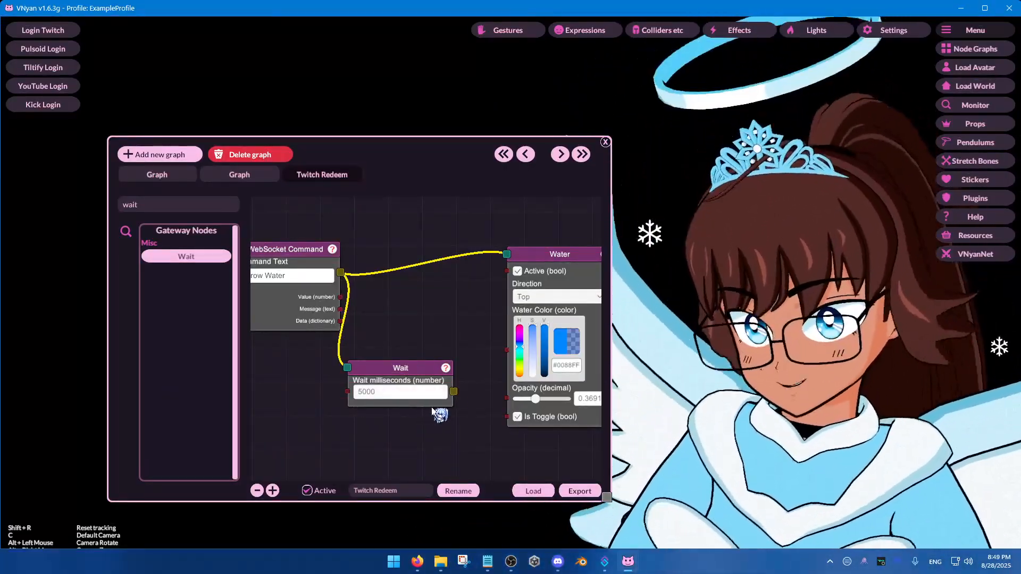
pyautogui.moveTo(504, 267); pyautogui.dragTo(506, 253)
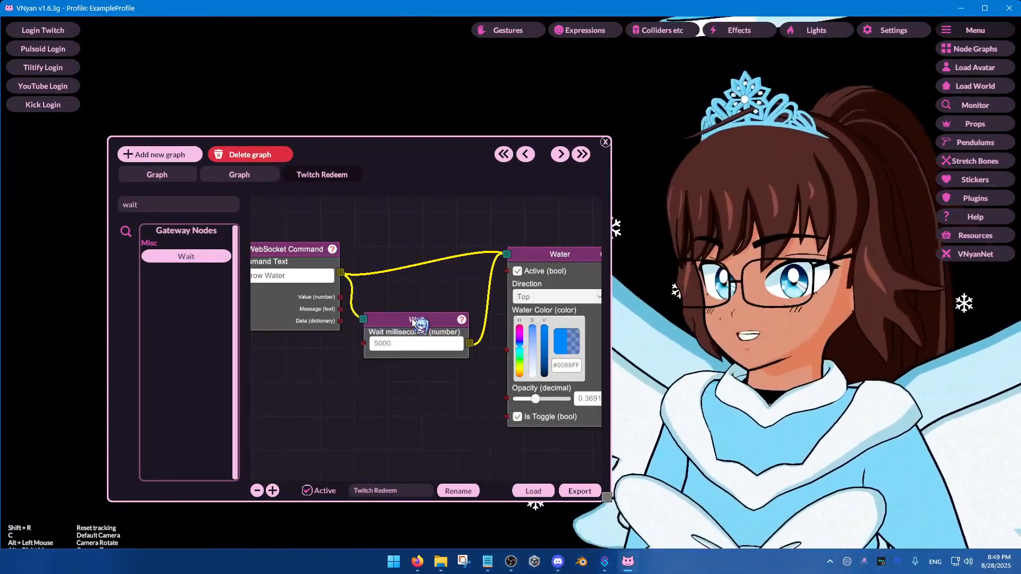
pyautogui.scroll(-5, 386, 386)
pyautogui.scroll(3, 383, 388)
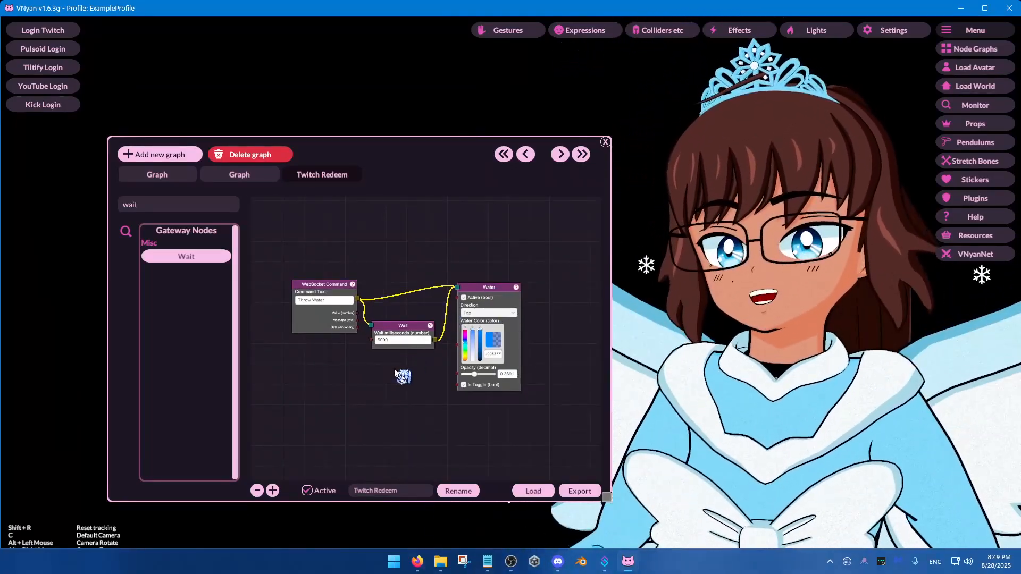
# Step: Arrange the Streamer.bot and node graph windows clear of the avatar and test the Water Redeem action's Reward Redemption trigger
pyautogui.click(606, 561)
pyautogui.moveTo(607, 150); pyautogui.dragTo(355, 367)
pyautogui.moveTo(461, 148); pyautogui.dragTo(517, 87)
pyautogui.click(606, 564)
pyautogui.moveTo(220, 360); pyautogui.dragTo(221, 185)
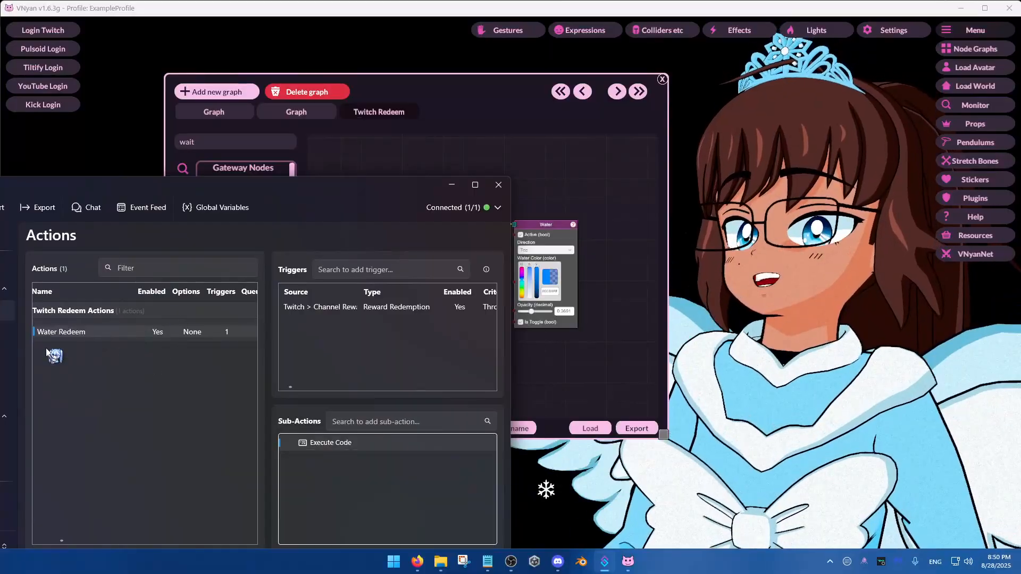
pyautogui.rightClick(378, 308)
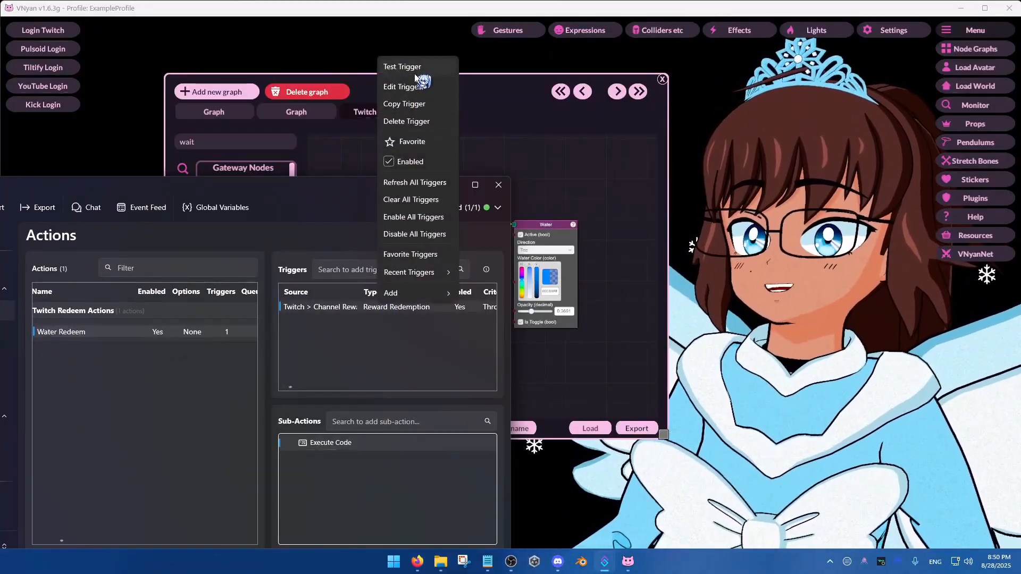
pyautogui.click(415, 66)
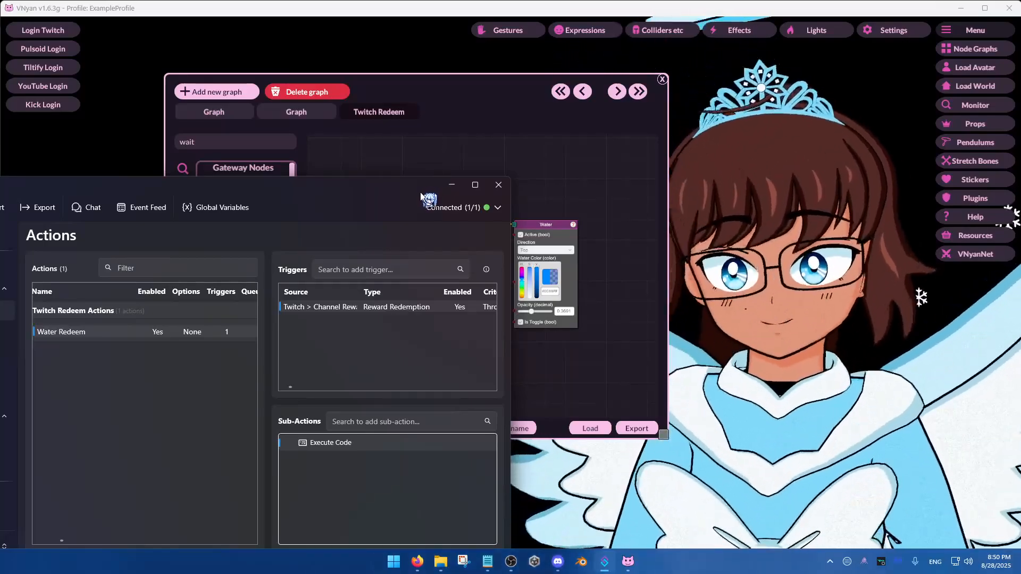
# Step: Check VNyan's WebSockets receiver settings, then Streamer.bot's WebSocket Server and Custom WebSocket Clients settings
pyautogui.click(894, 32)
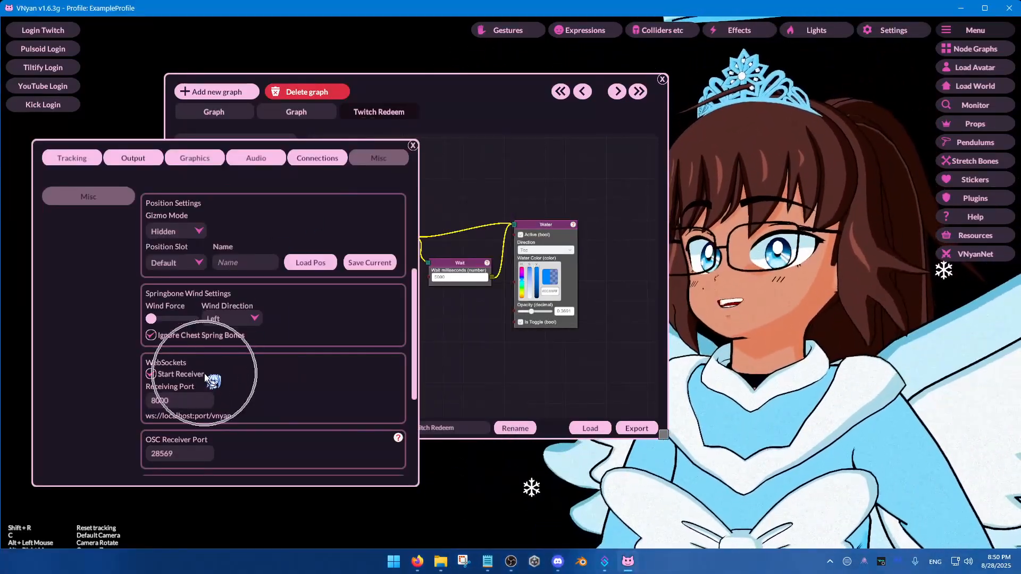
pyautogui.click(414, 146)
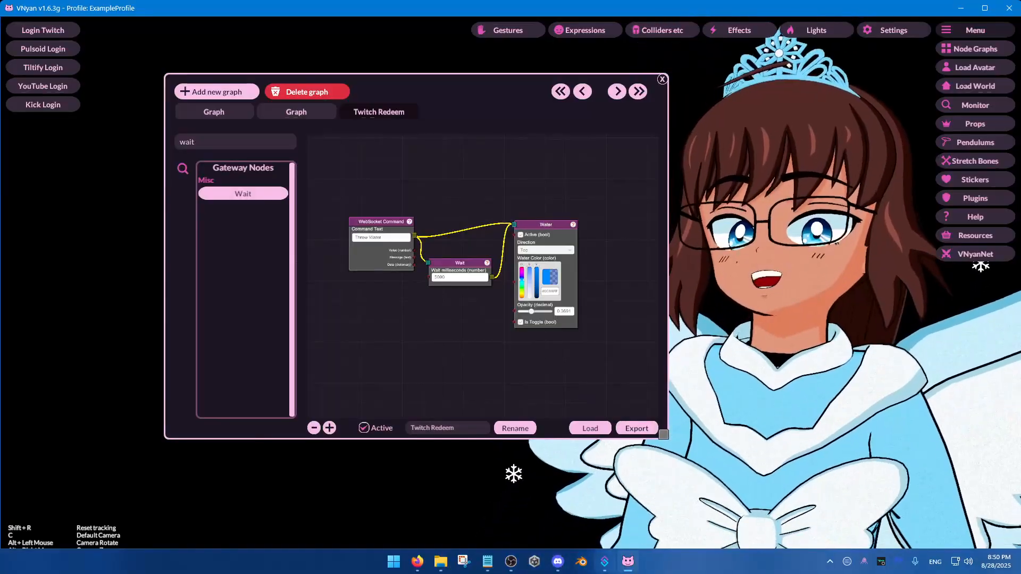
pyautogui.click(604, 562)
pyautogui.moveTo(326, 186); pyautogui.dragTo(521, 98)
pyautogui.scroll(-5, 133, 340)
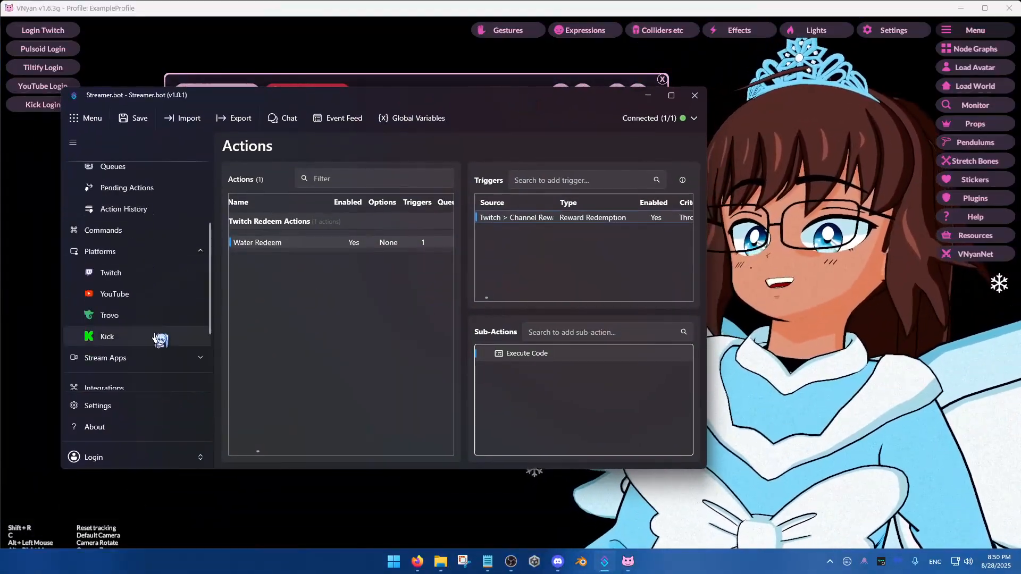
pyautogui.click(151, 380)
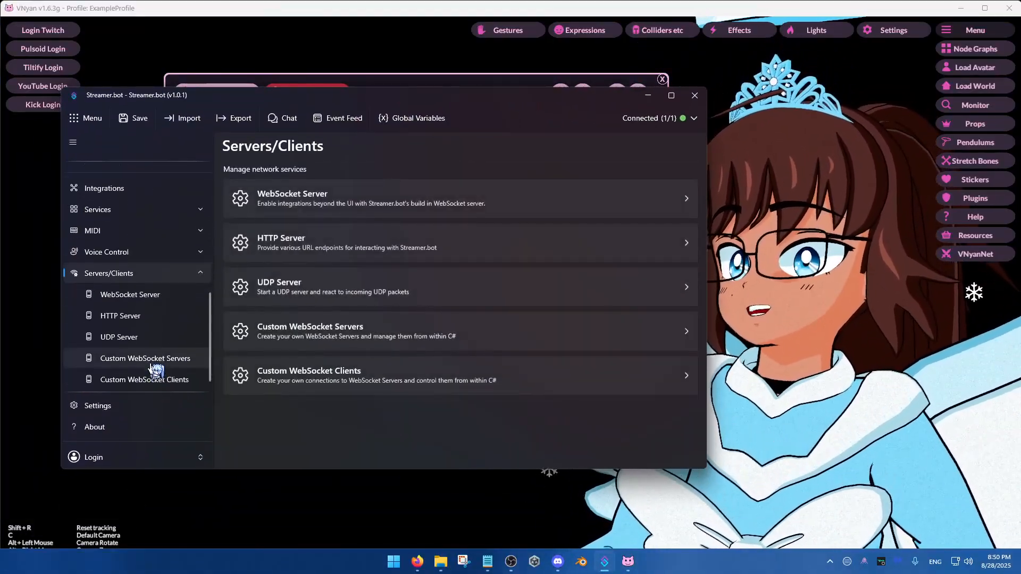
pyautogui.click(134, 295)
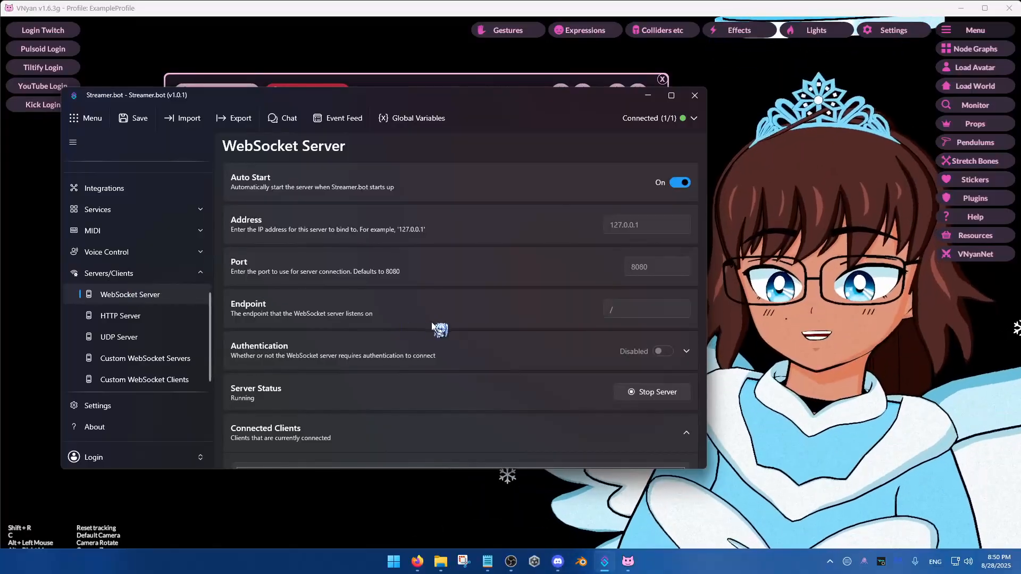
pyautogui.click(140, 380)
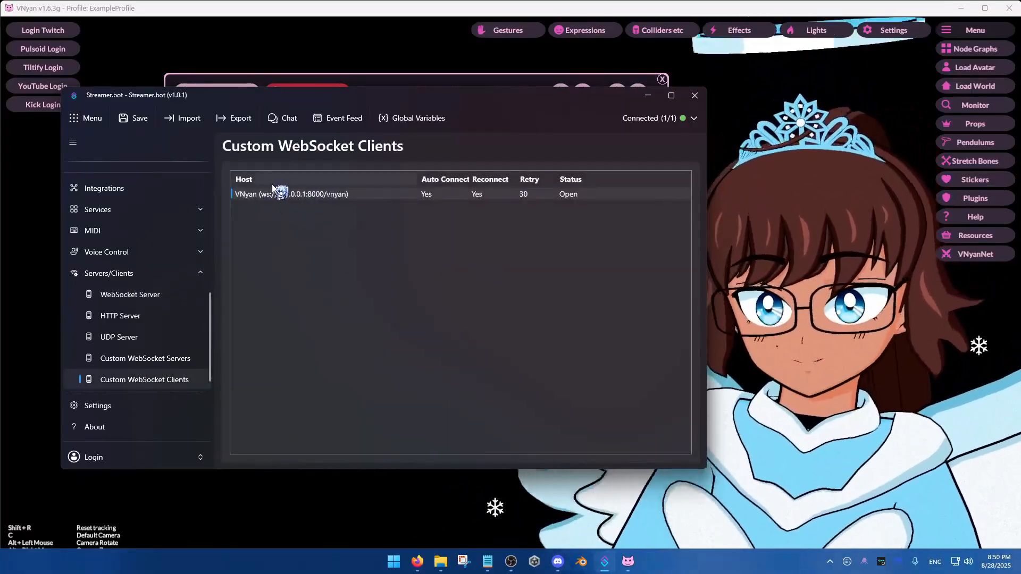
# Step: Return to Streamer.bot's actions and open the Water Redeem action's Execute Code sub-action for editing
pyautogui.click(148, 274)
pyautogui.scroll(5, 148, 275)
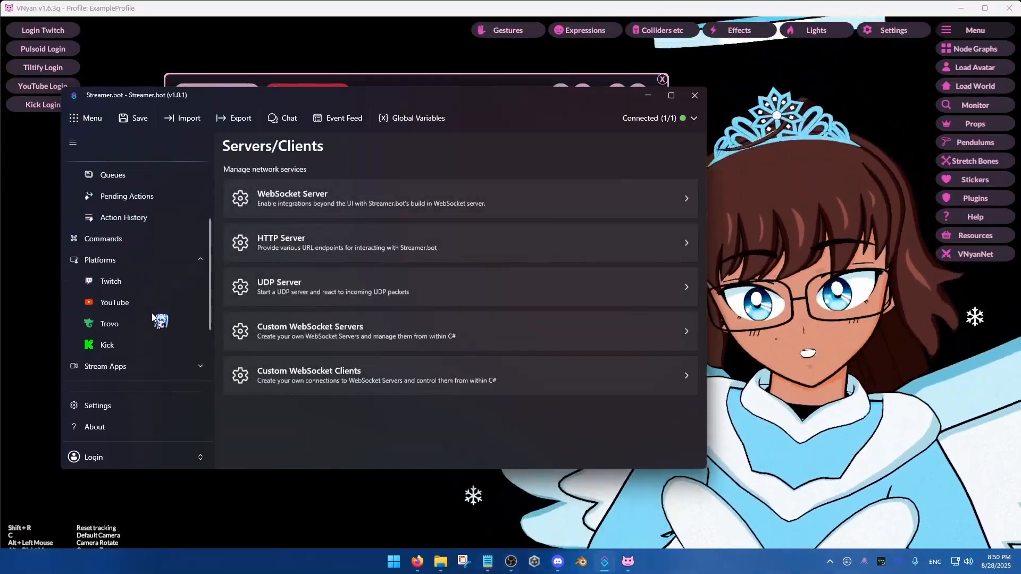
pyautogui.click(134, 249)
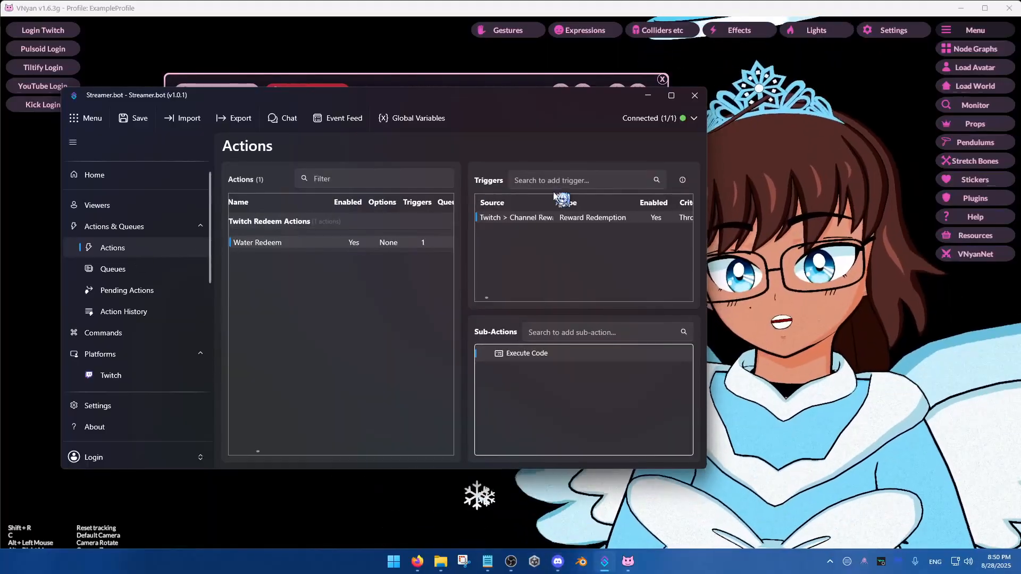
pyautogui.doubleClick(542, 355)
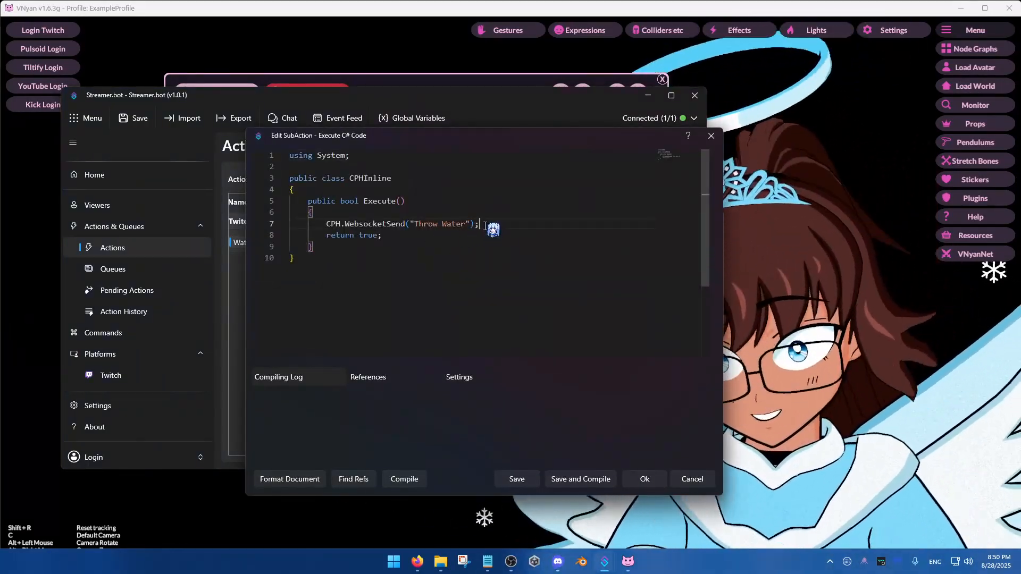
# Step: Check the Throw Water message in the WebsocketSend line and accept the code
pyautogui.click(476, 224)
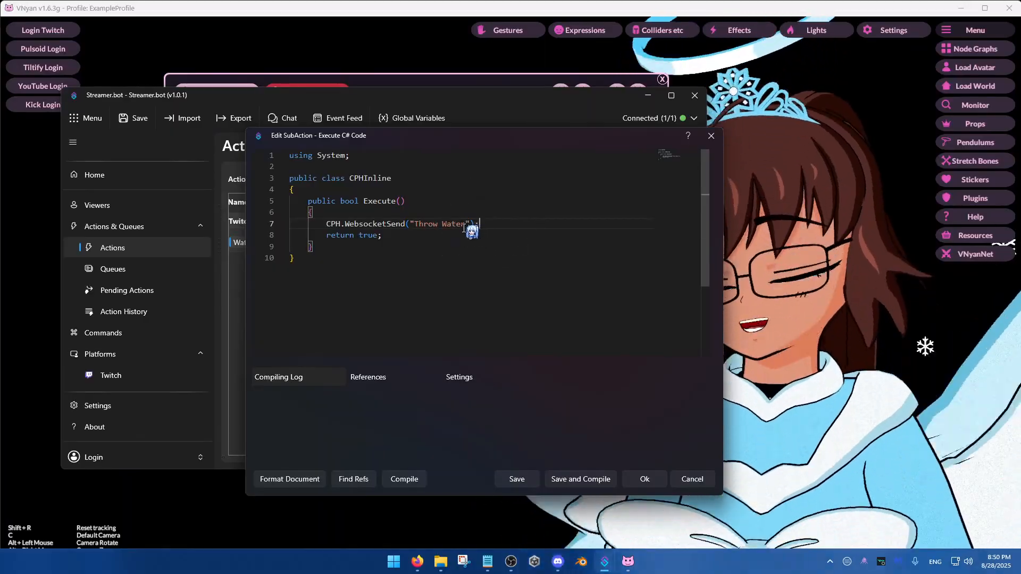
pyautogui.moveTo(415, 225); pyautogui.dragTo(466, 226)
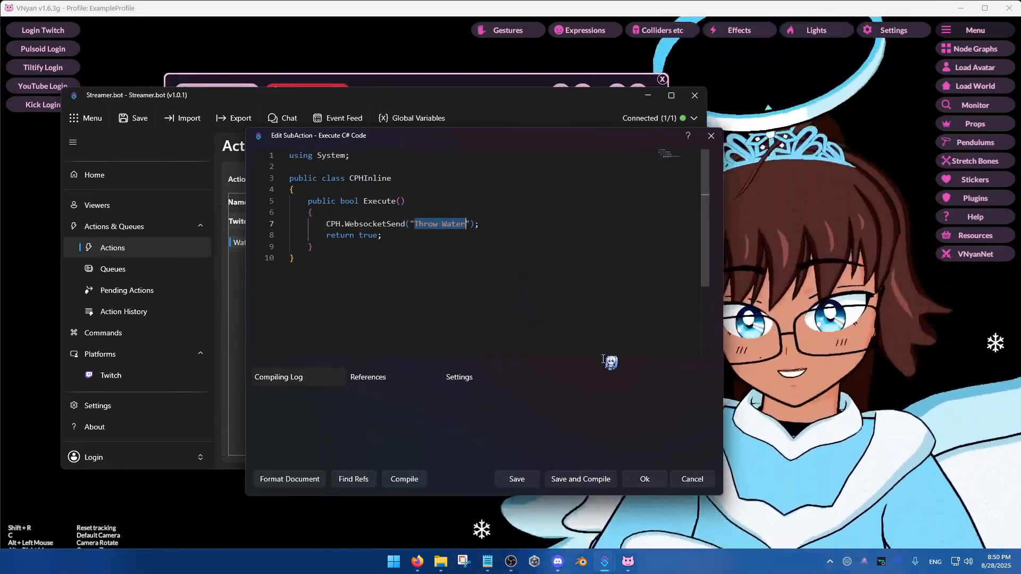
pyautogui.click(645, 479)
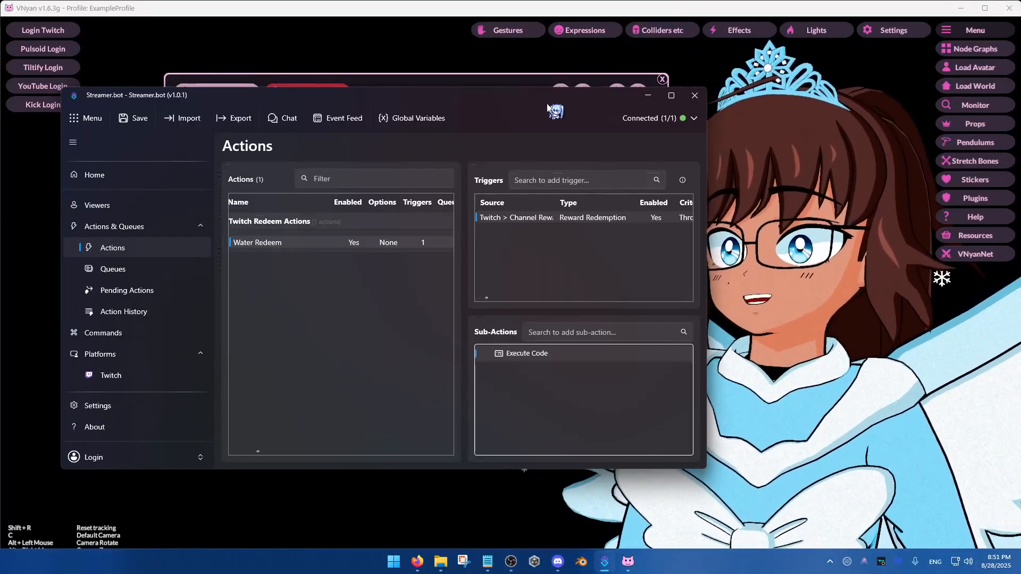
# Step: Switch to VNyan and examine how the WebSocket Command, Wait and Water nodes are connected in the Twitch Redeem graph
pyautogui.moveTo(550, 99); pyautogui.dragTo(539, 149)
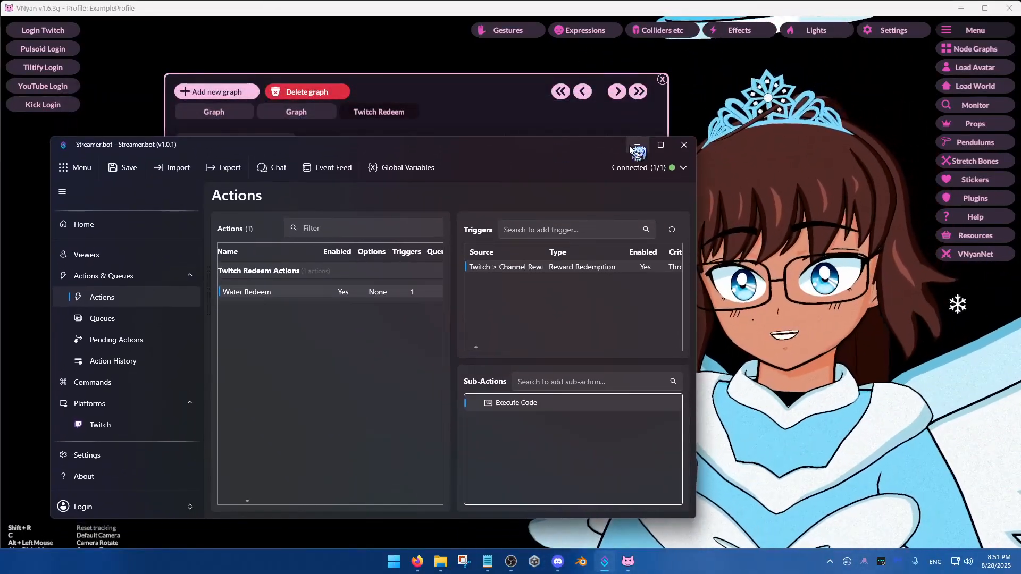
pyautogui.click(637, 144)
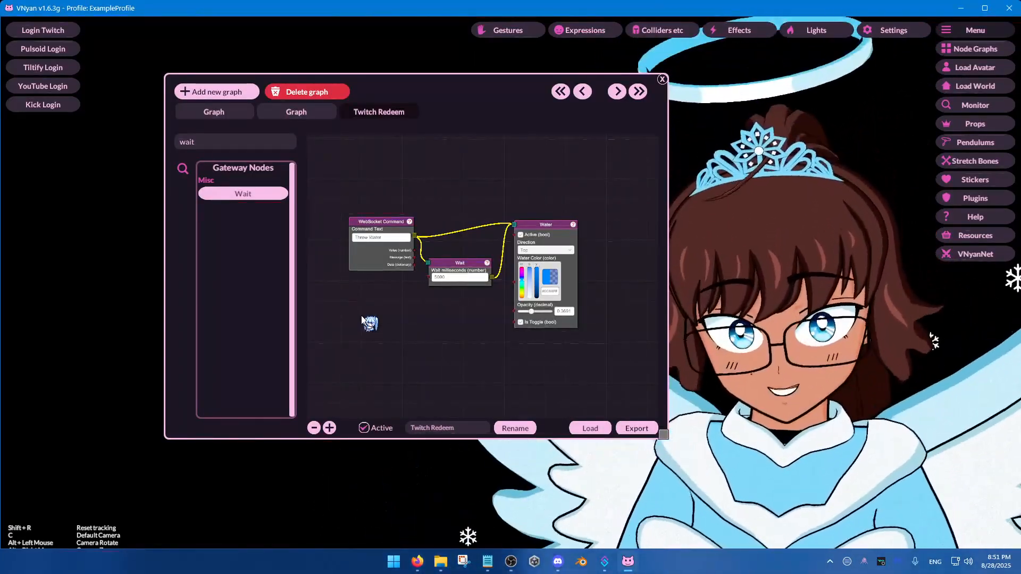
pyautogui.click(604, 561)
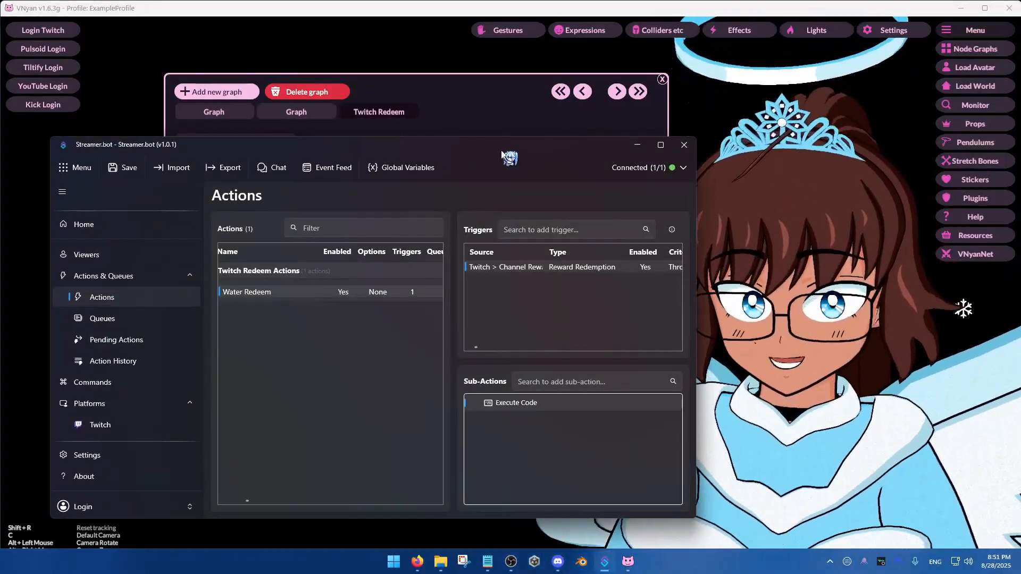
pyautogui.moveTo(501, 154); pyautogui.dragTo(495, 113)
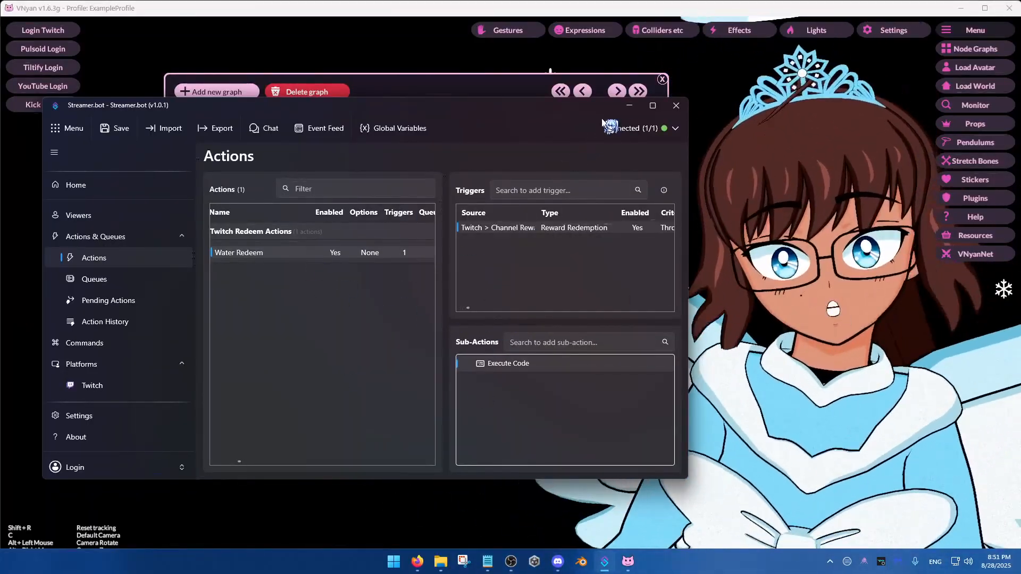
pyautogui.moveTo(574, 101); pyautogui.dragTo(562, 106)
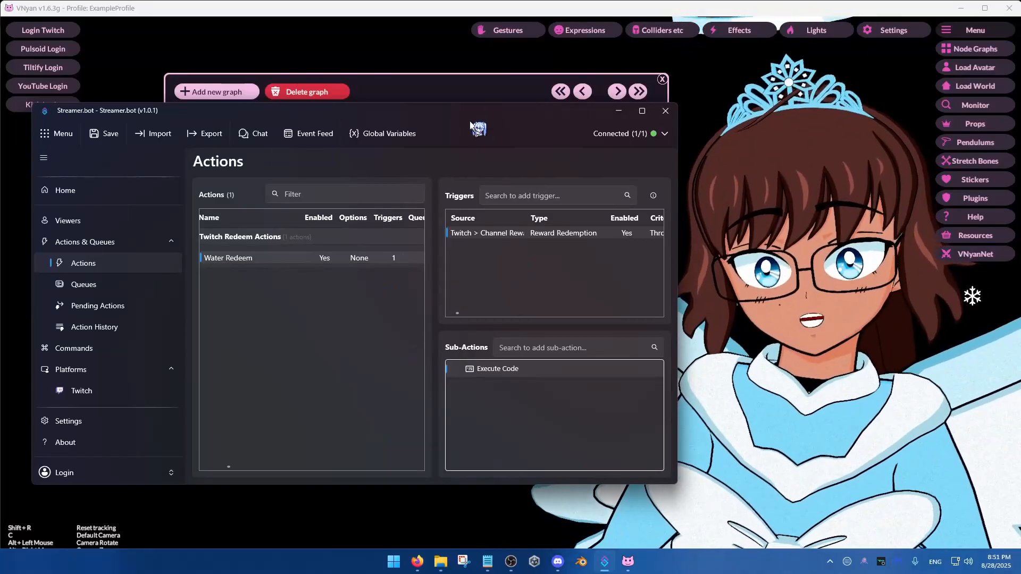
pyautogui.click(618, 110)
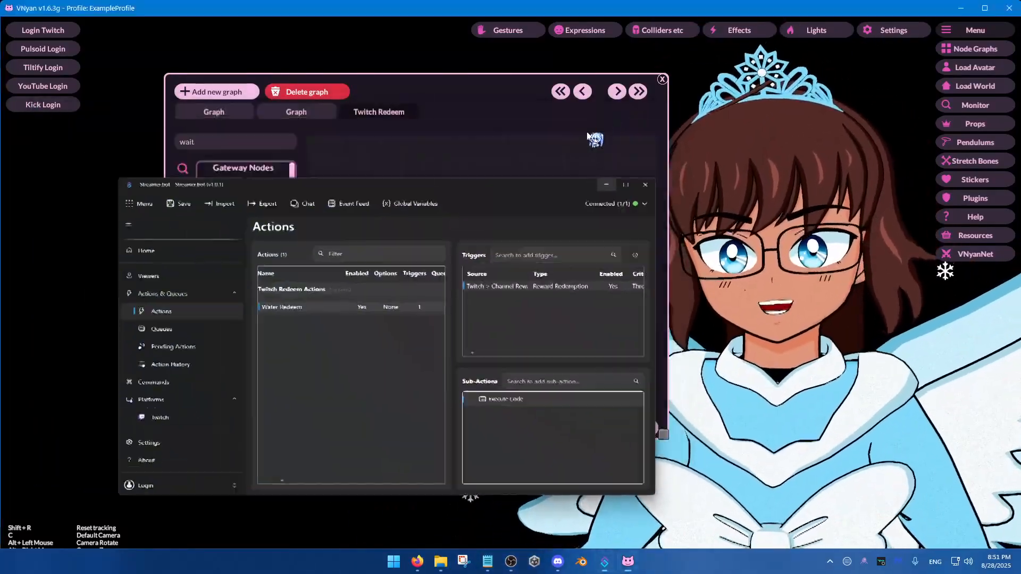
pyautogui.scroll(3, 424, 223)
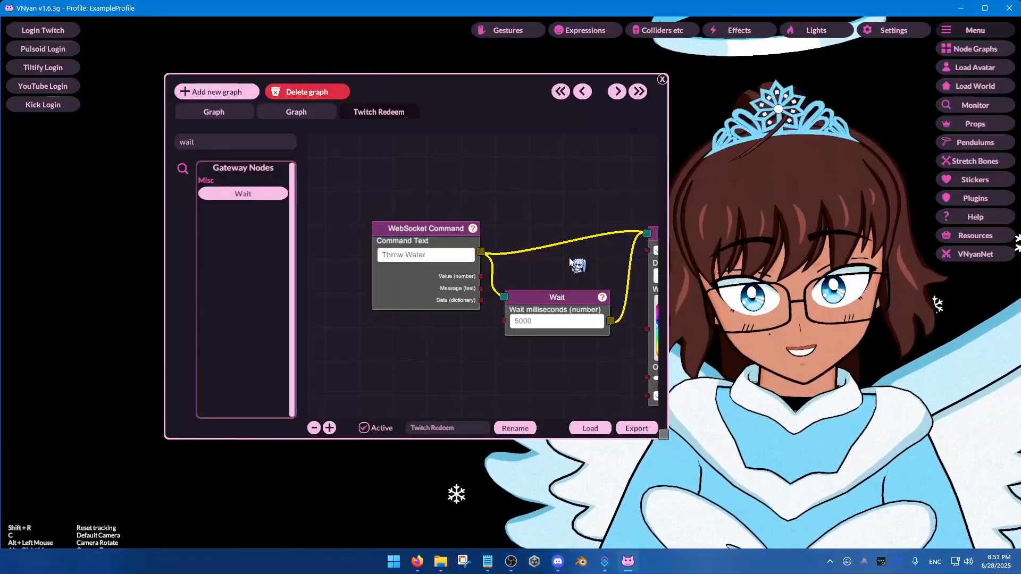
pyautogui.moveTo(570, 262); pyautogui.dragTo(522, 266)
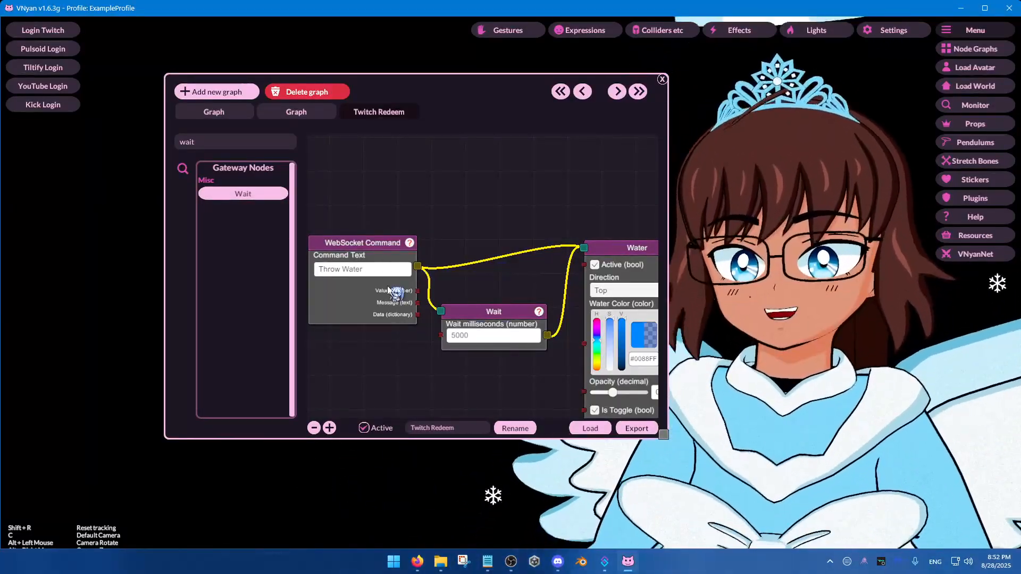
pyautogui.moveTo(366, 252); pyautogui.dragTo(343, 245)
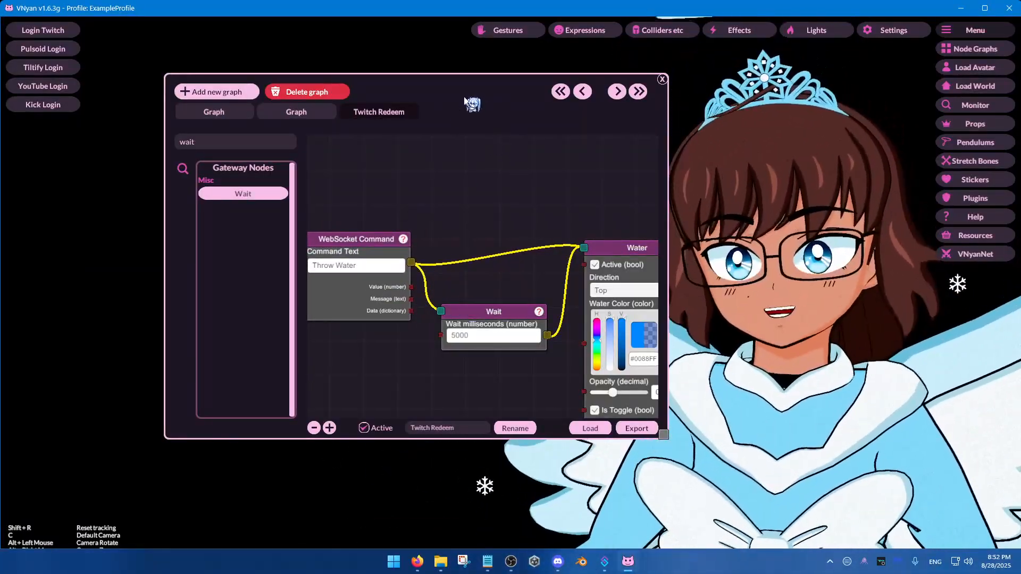
# Step: Move the node graph window clear of the avatar and bring Streamer.bot back in front of it
pyautogui.moveTo(464, 99); pyautogui.dragTo(390, 84)
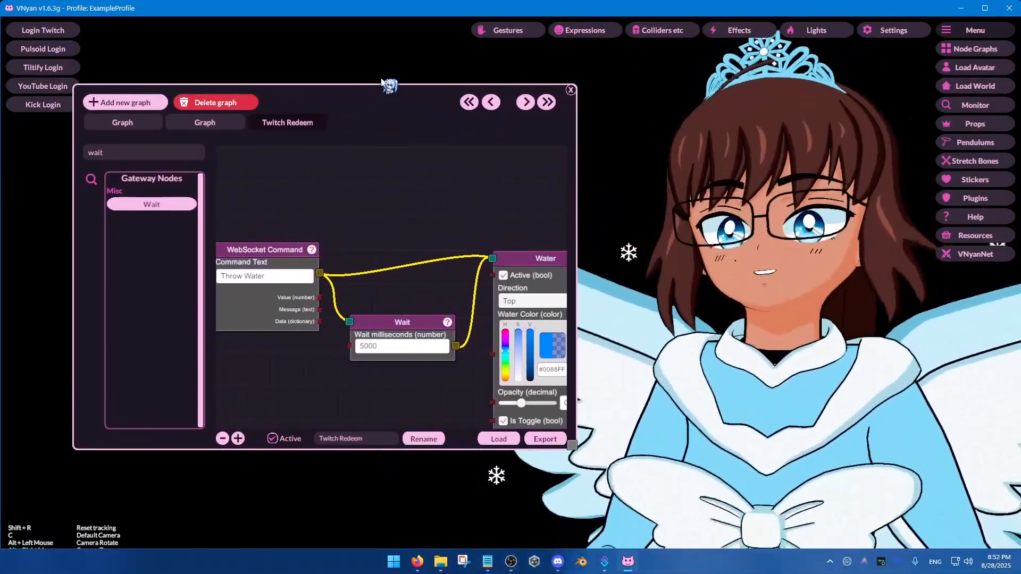
pyautogui.scroll(-5, 412, 309)
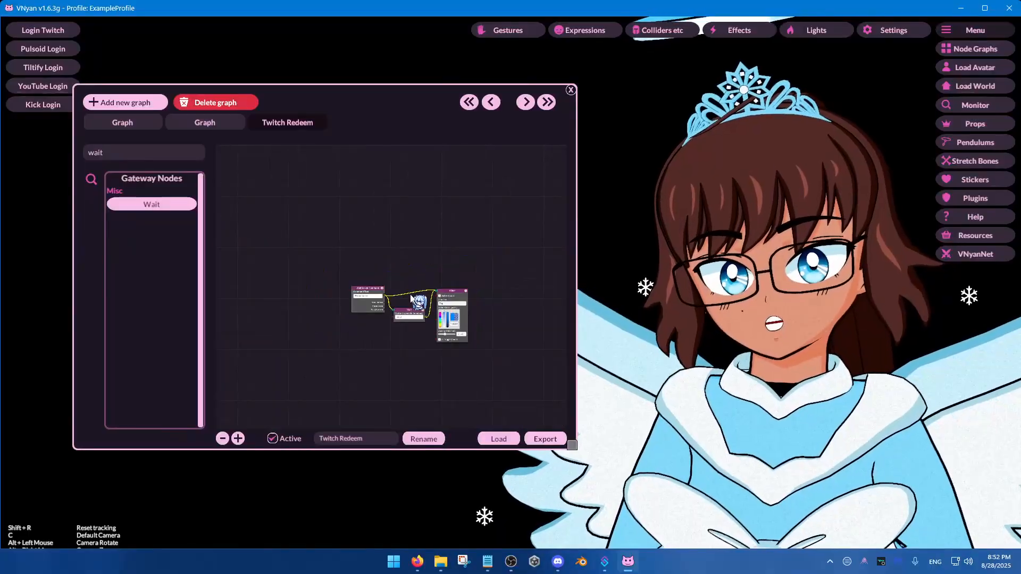
pyautogui.moveTo(410, 295); pyautogui.dragTo(394, 249)
pyautogui.moveTo(606, 565)
pyautogui.click(577, 463)
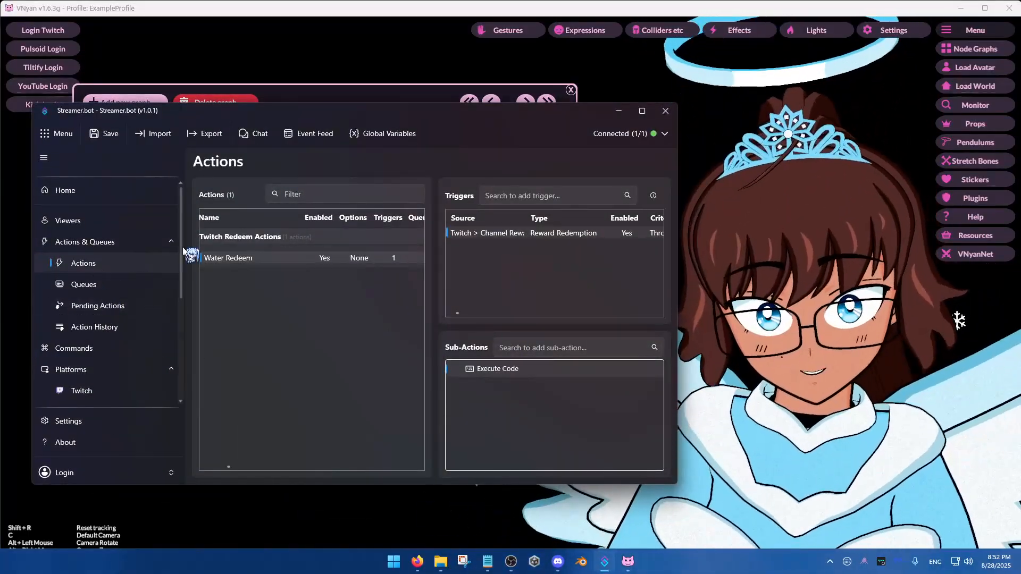
pyautogui.moveTo(400, 123); pyautogui.dragTo(462, 332)
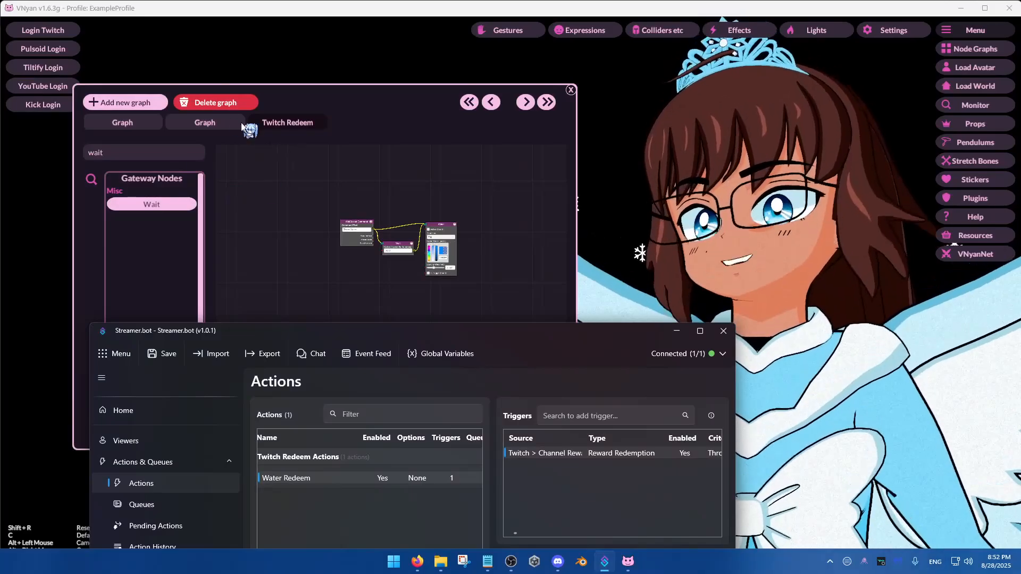
pyautogui.moveTo(433, 363); pyautogui.dragTo(399, 145)
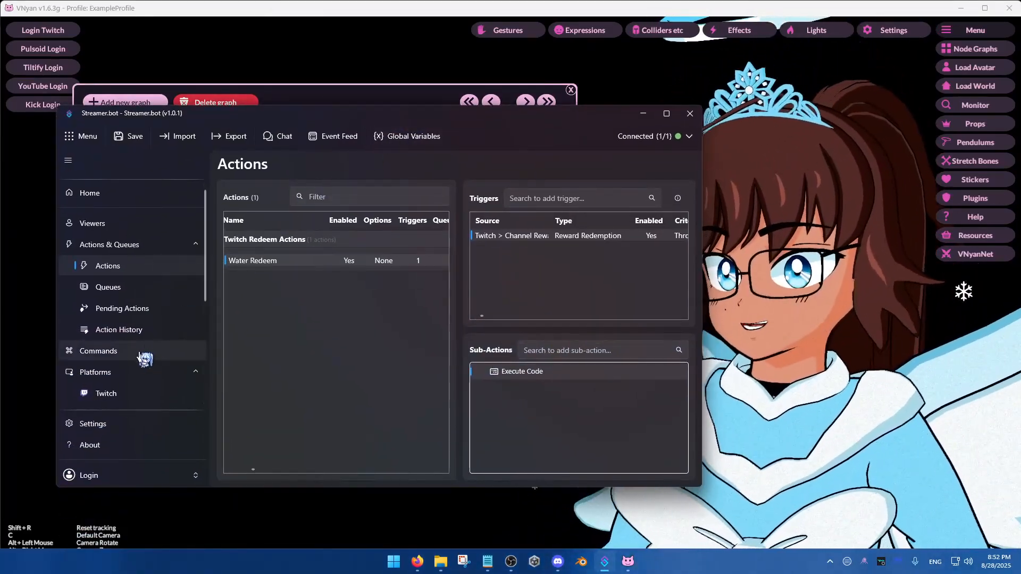
# Step: Add a new Streamer.bot command named Shoutout with the command text !shoutout in the group Twitch Commands
pyautogui.click(134, 355)
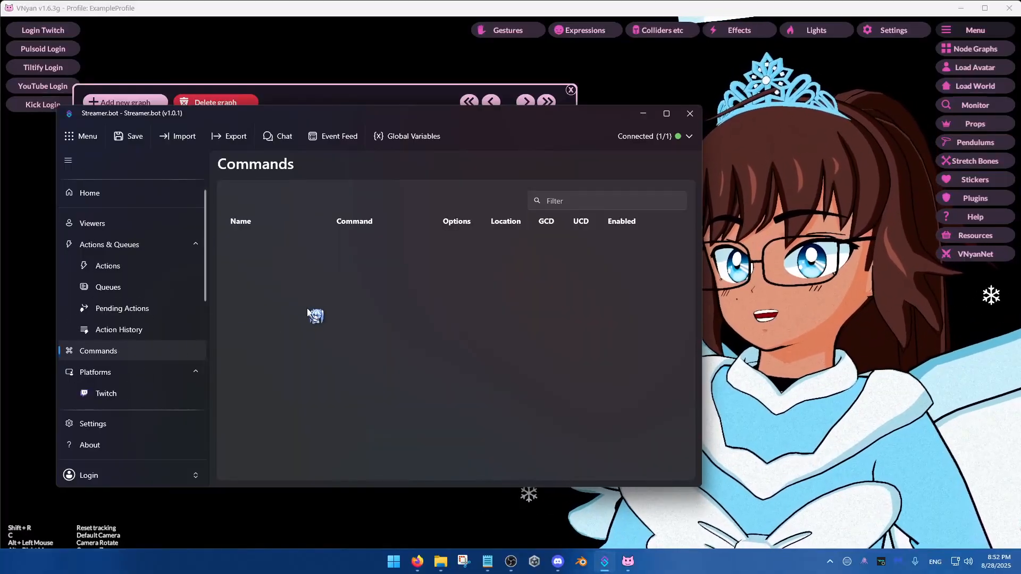
pyautogui.rightClick(313, 308)
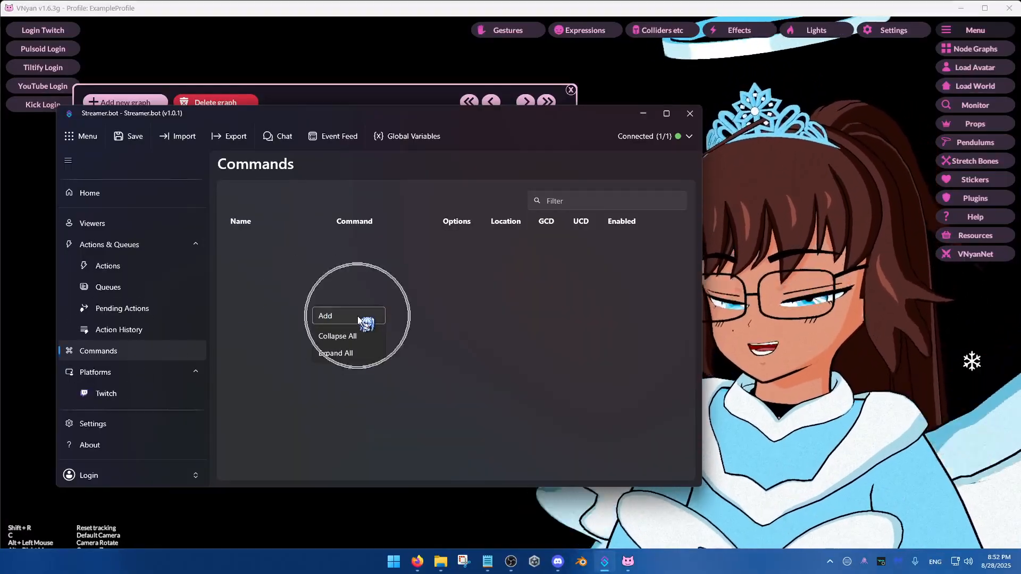
pyautogui.click(357, 316)
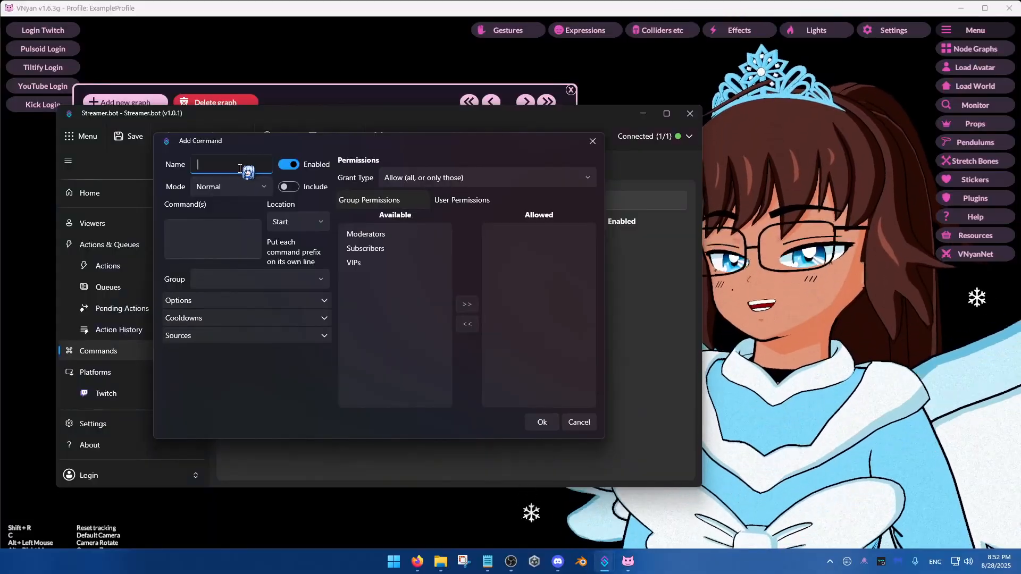
pyautogui.write('Shoutout')
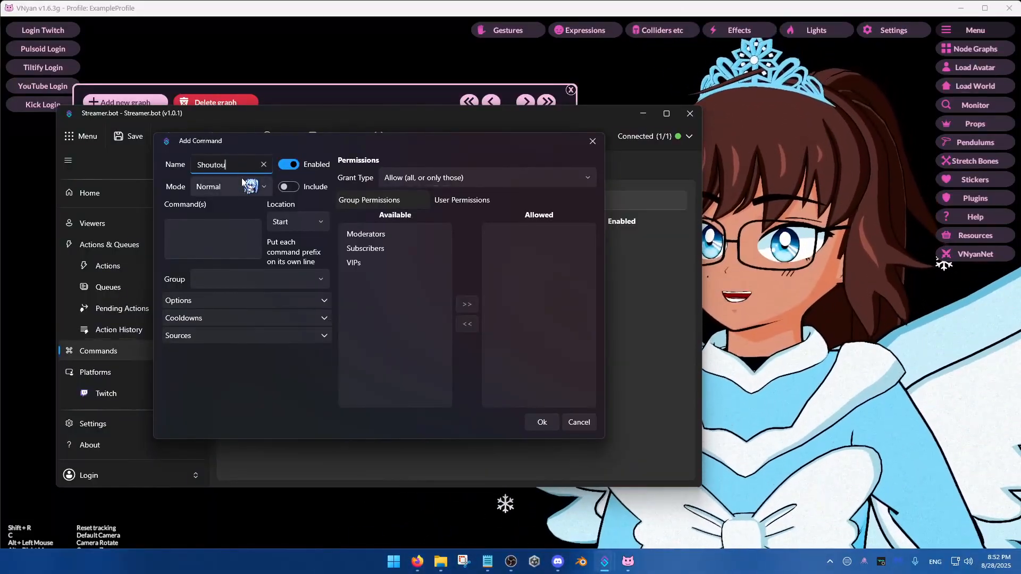
pyautogui.click(203, 228)
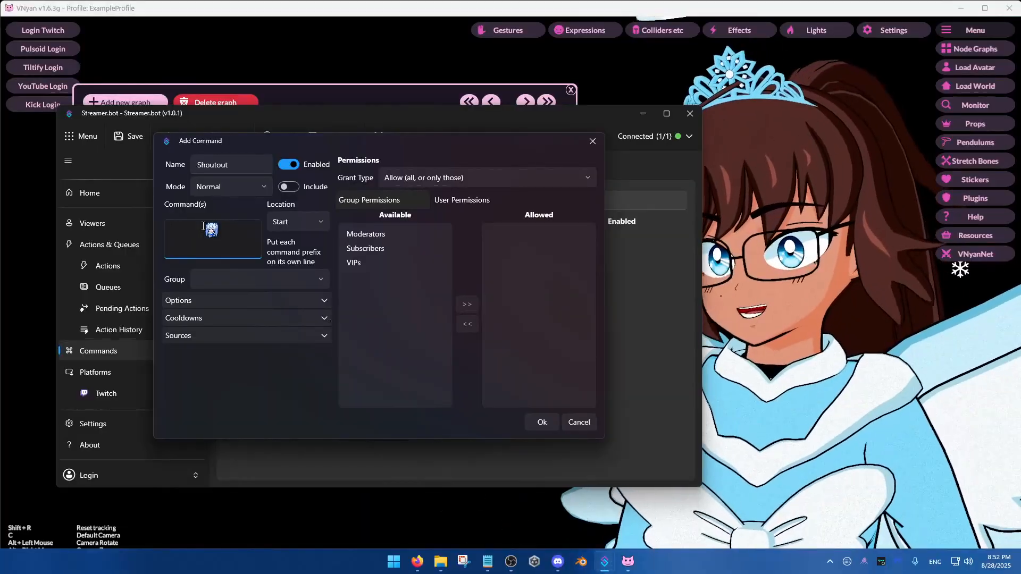
pyautogui.write('!shoutout')
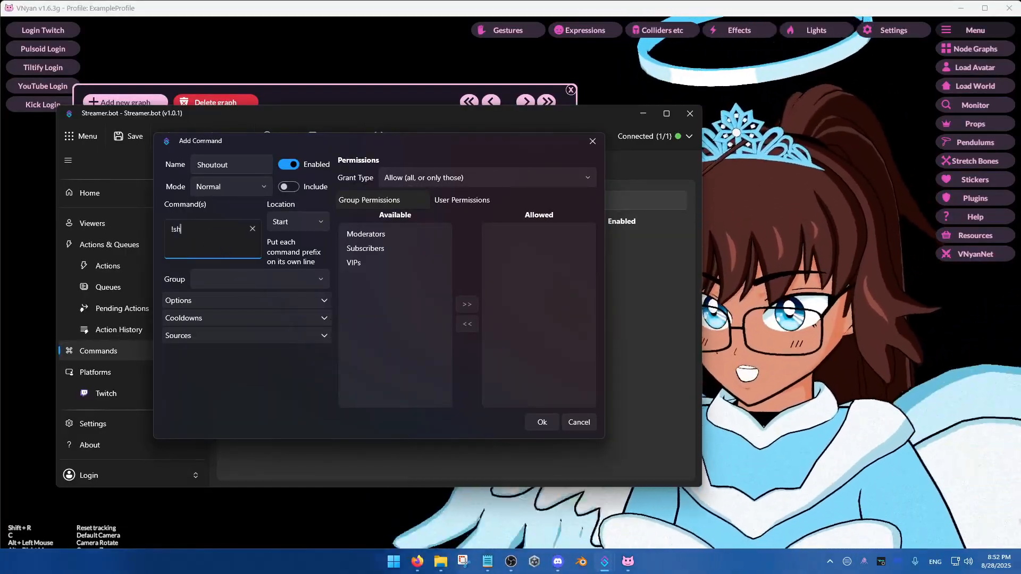
pyautogui.click(219, 277)
pyautogui.write('Tw')
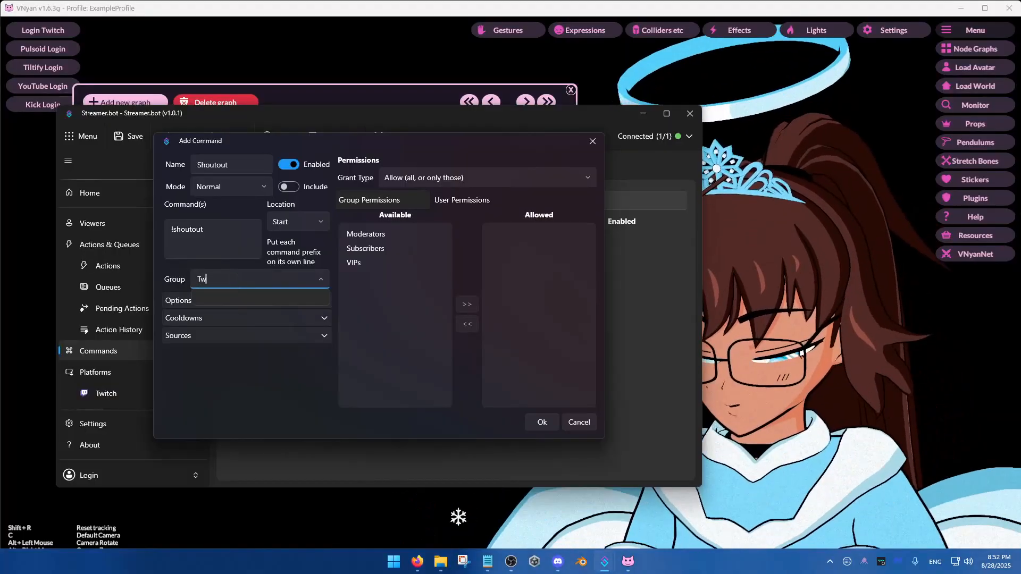
pyautogui.write('itch Commands')
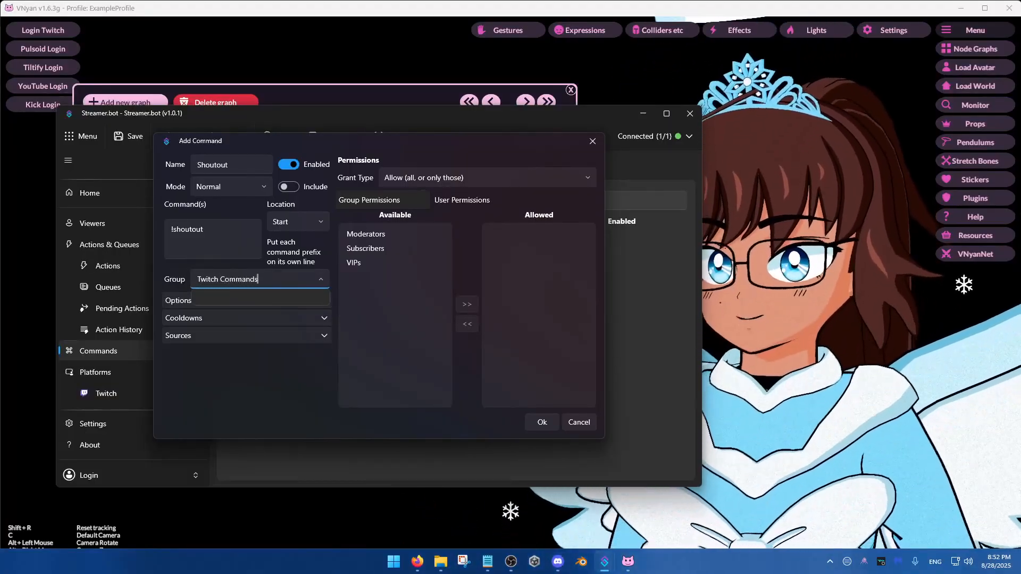
pyautogui.click(275, 367)
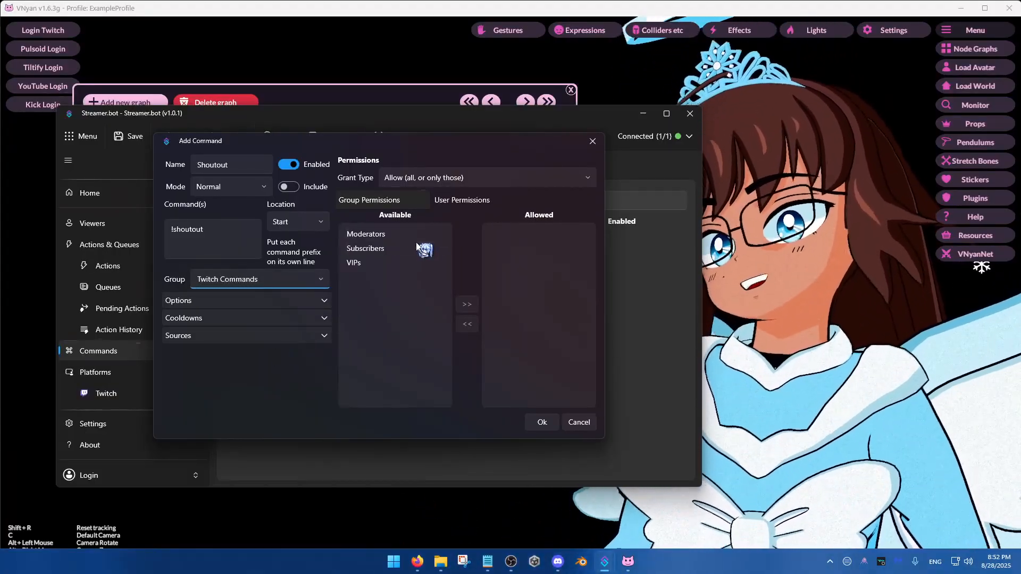
# Step: Review the grant types, then try adding Moderators to the command's allowed groups and remove them again
pyautogui.click(452, 180)
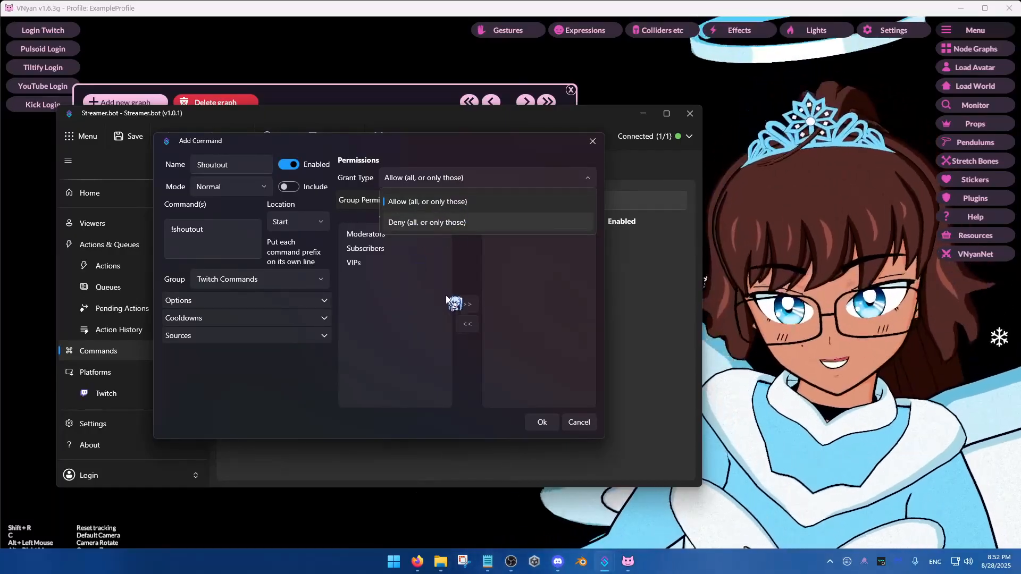
pyautogui.click(446, 296)
pyautogui.click(396, 235)
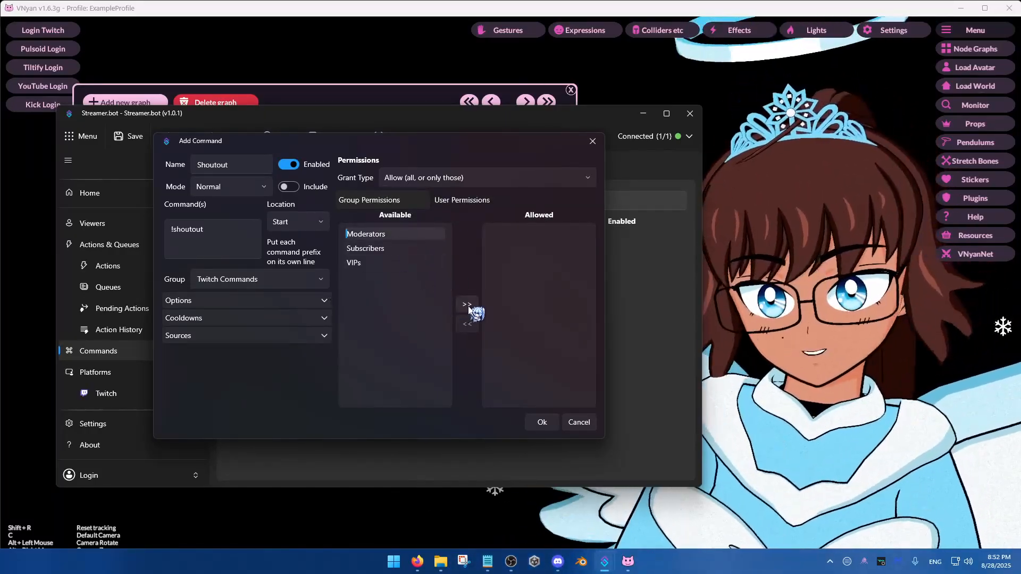
pyautogui.click(467, 306)
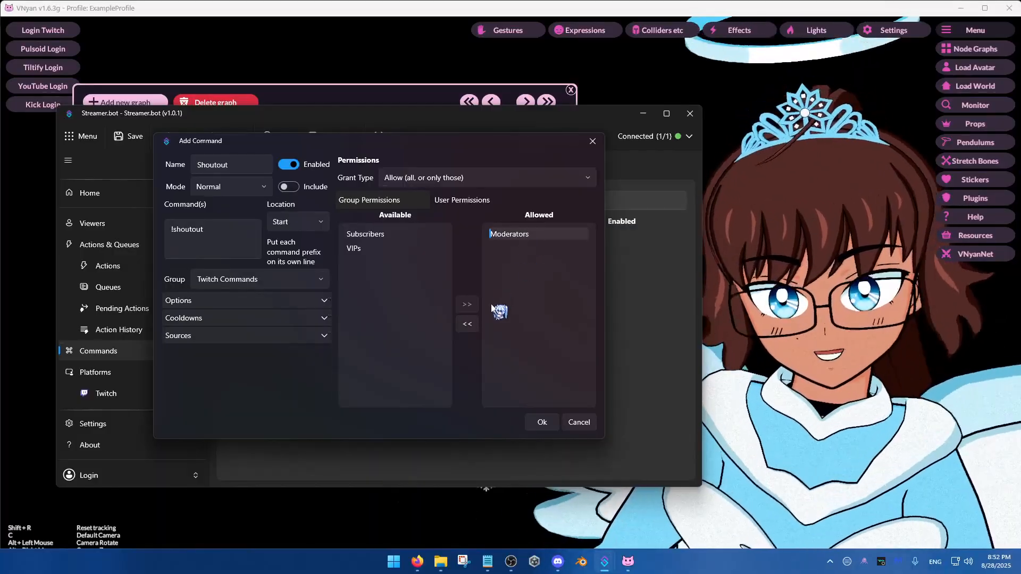
pyautogui.click(467, 324)
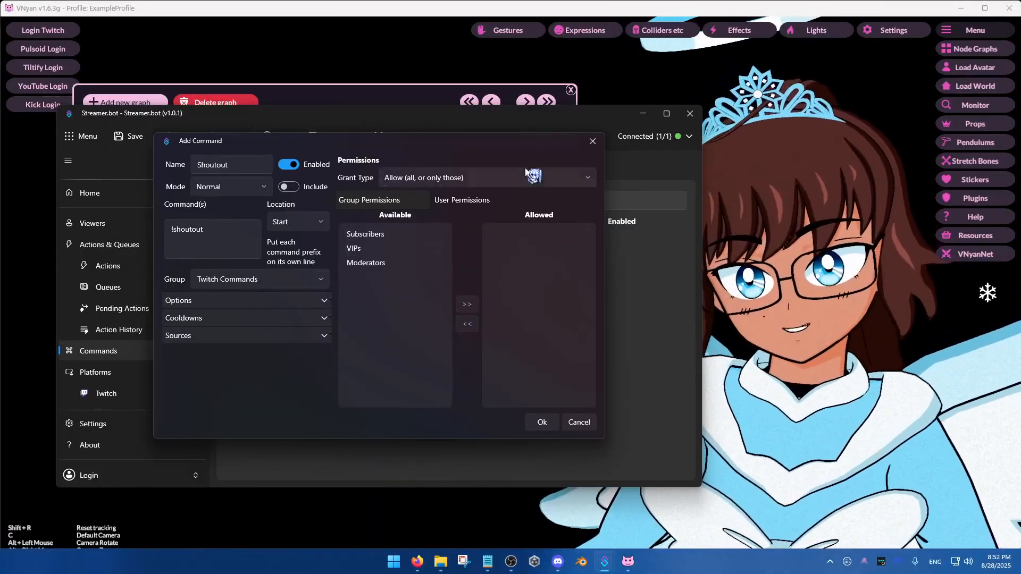
# Step: Review the Shoutout command's additional options and its available Location choices
pyautogui.click(286, 302)
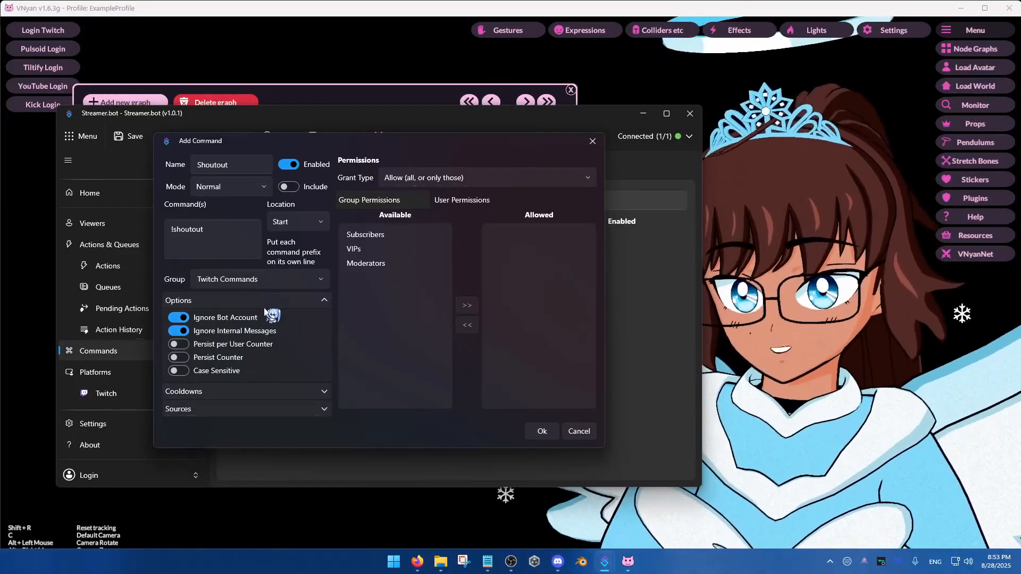
pyautogui.click(291, 300)
pyautogui.click(298, 223)
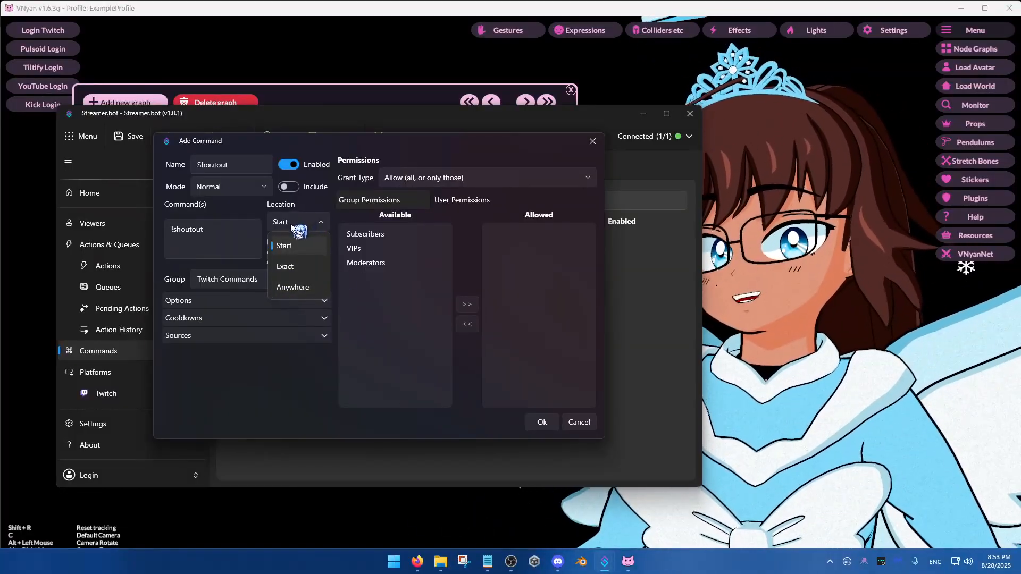
pyautogui.click(290, 223)
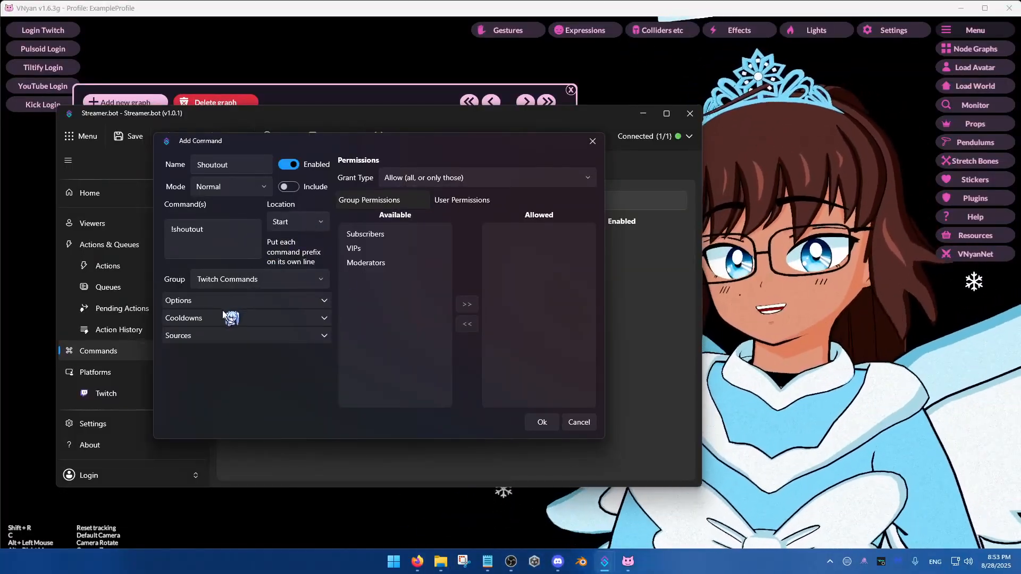
# Step: Set the Shoutout command's Global Cooldown to 30 seconds
pyautogui.click(197, 318)
pyautogui.click(236, 339)
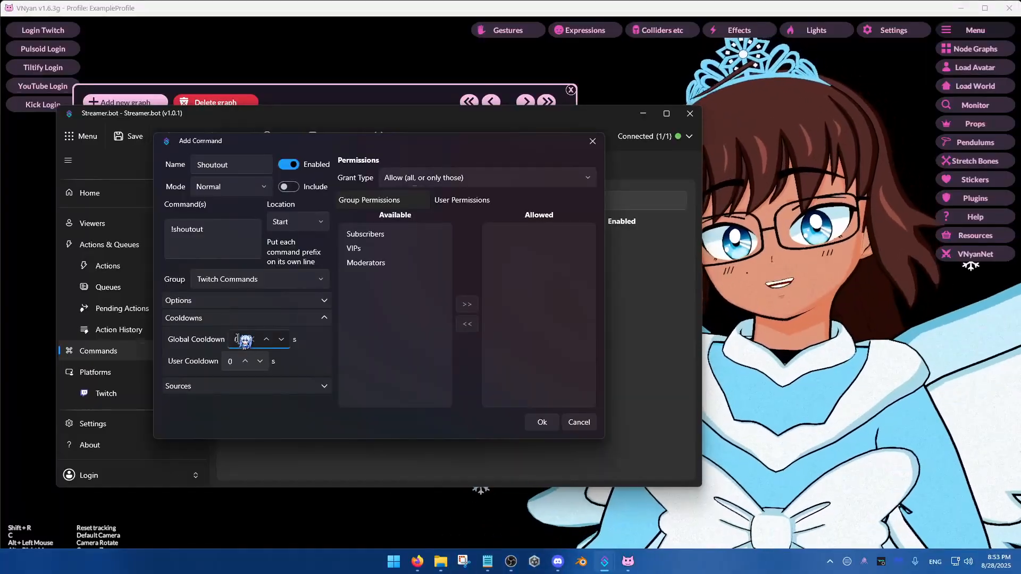
pyautogui.hotkey('ctrl', 'a')
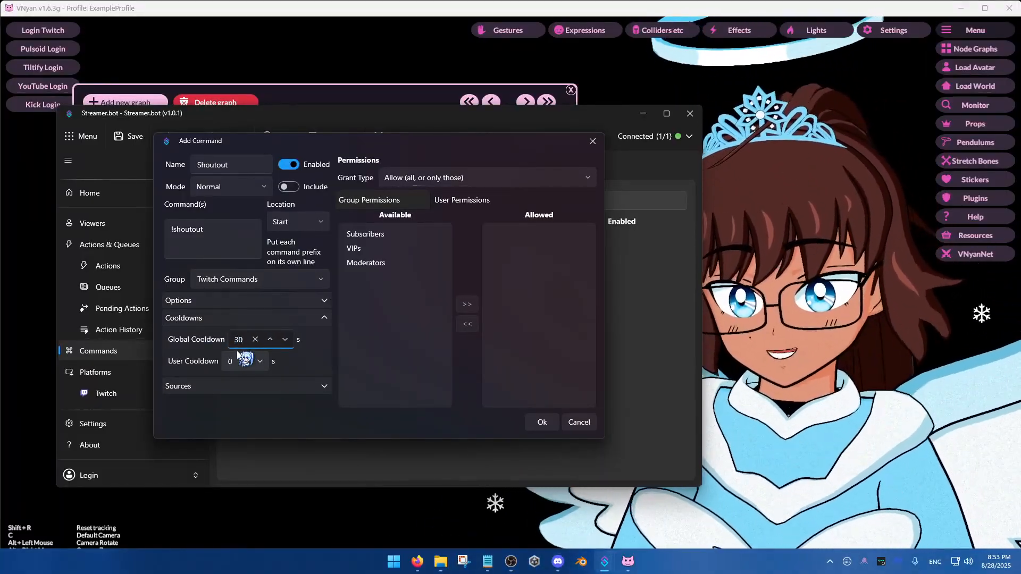
# Step: Set the Shoutout command's User Cooldown to 50 seconds
pyautogui.click(236, 363)
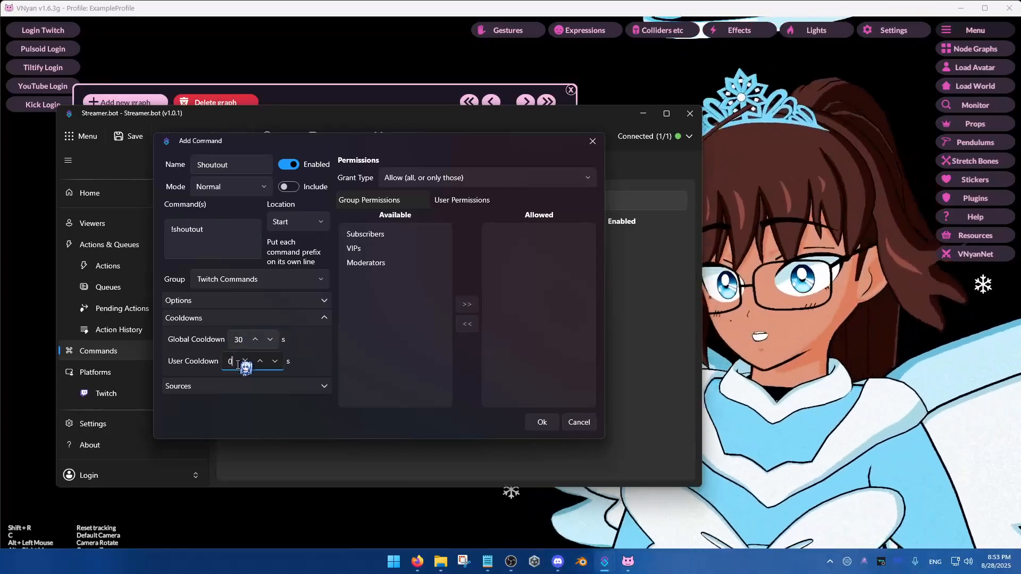
pyautogui.hotkey('ctrl', 'a')
pyautogui.write('30')
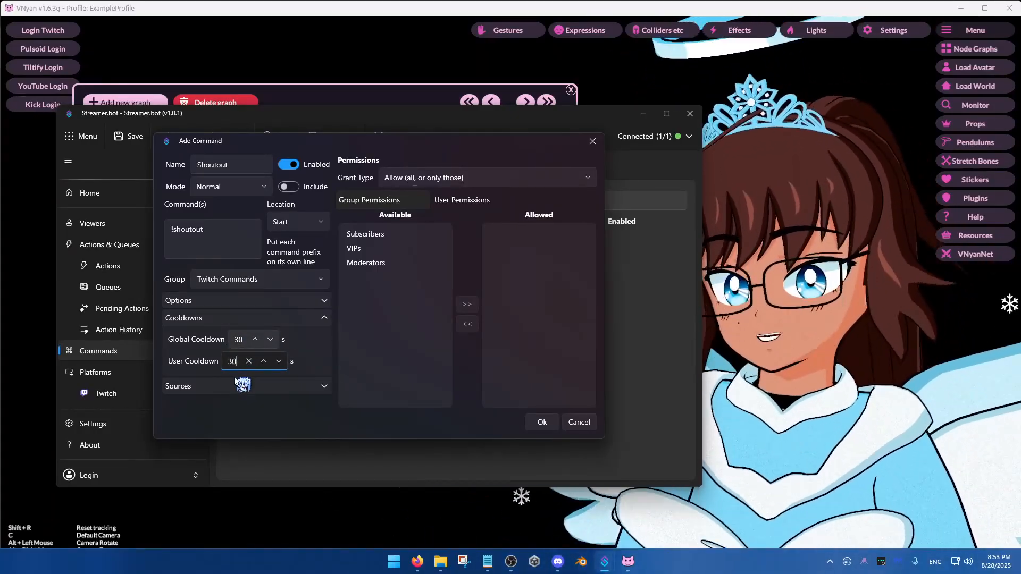
# Step: Review the Shoutout command's available message sources and save the new command
pyautogui.click(257, 386)
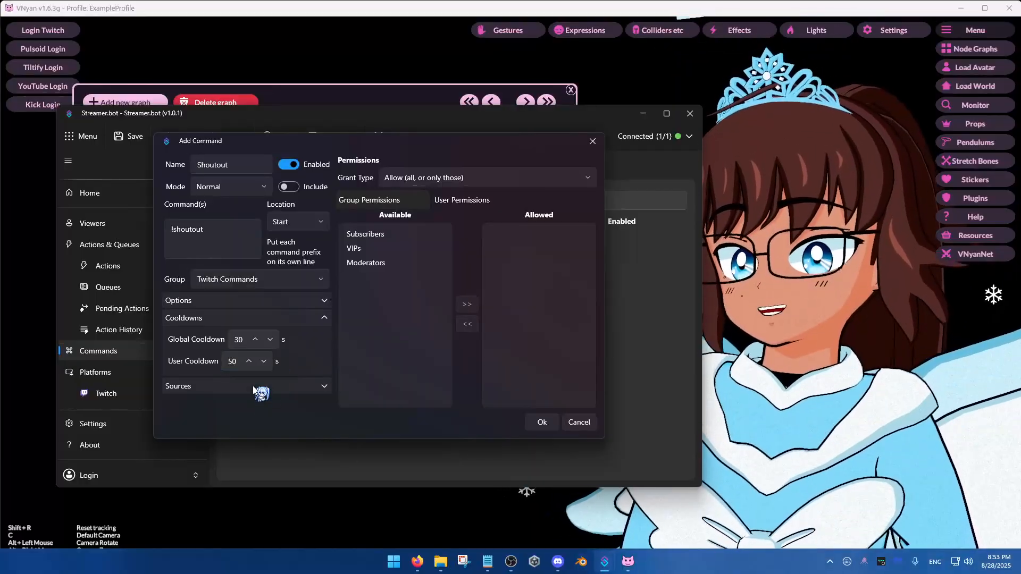
pyautogui.click(224, 323)
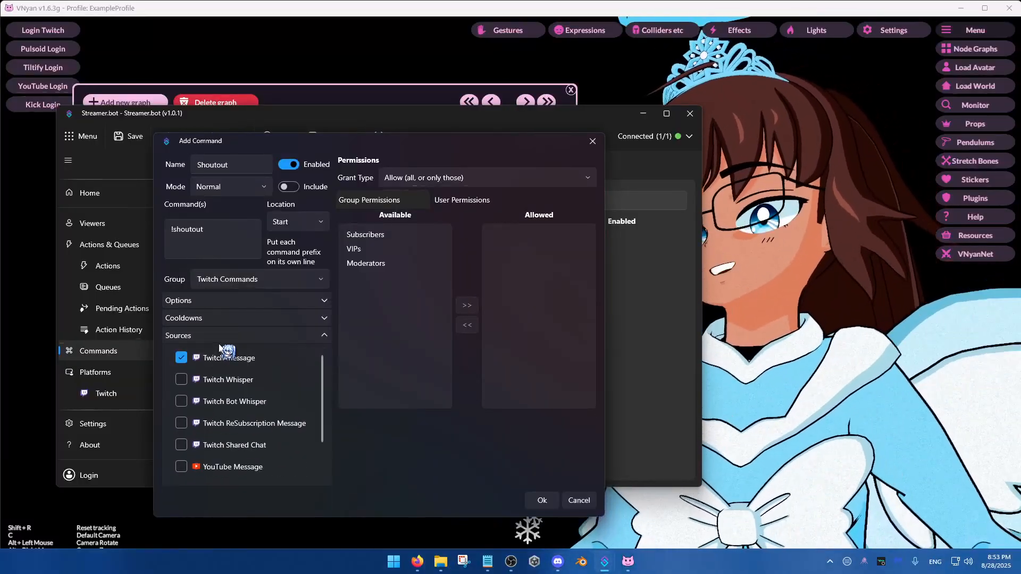
pyautogui.scroll(-3, 234, 372)
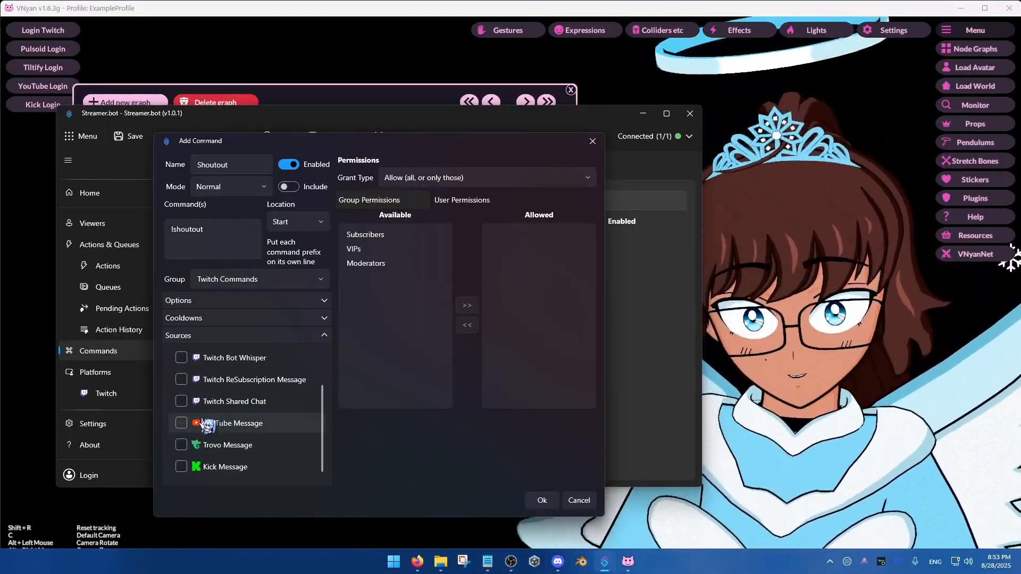
pyautogui.scroll(1, 218, 407)
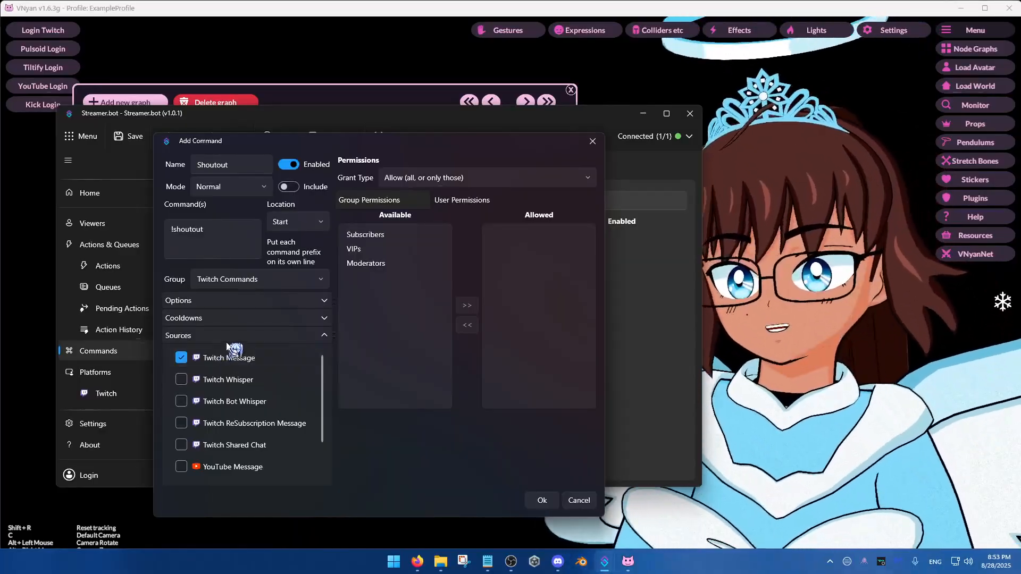
pyautogui.click(234, 337)
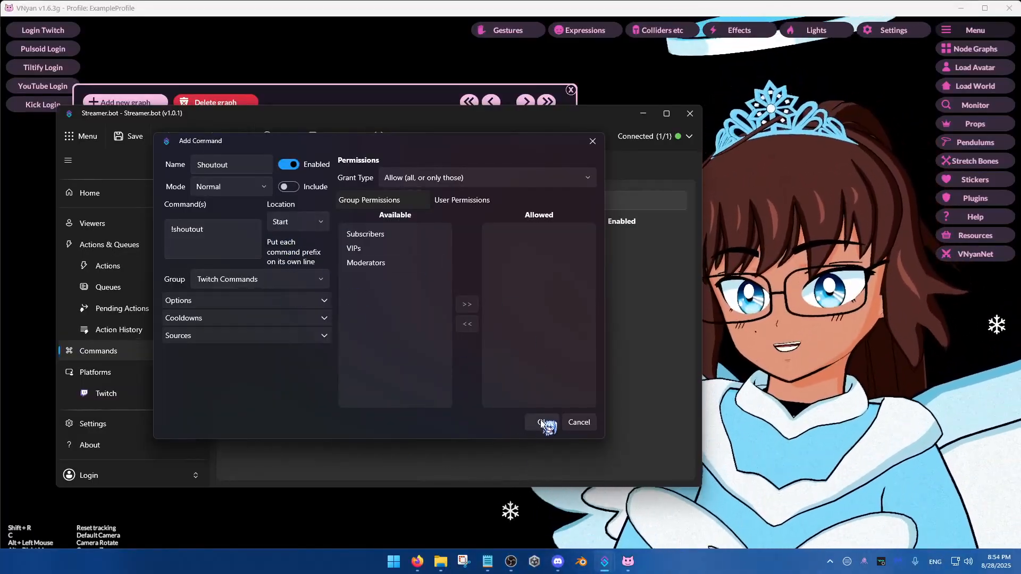
pyautogui.click(540, 422)
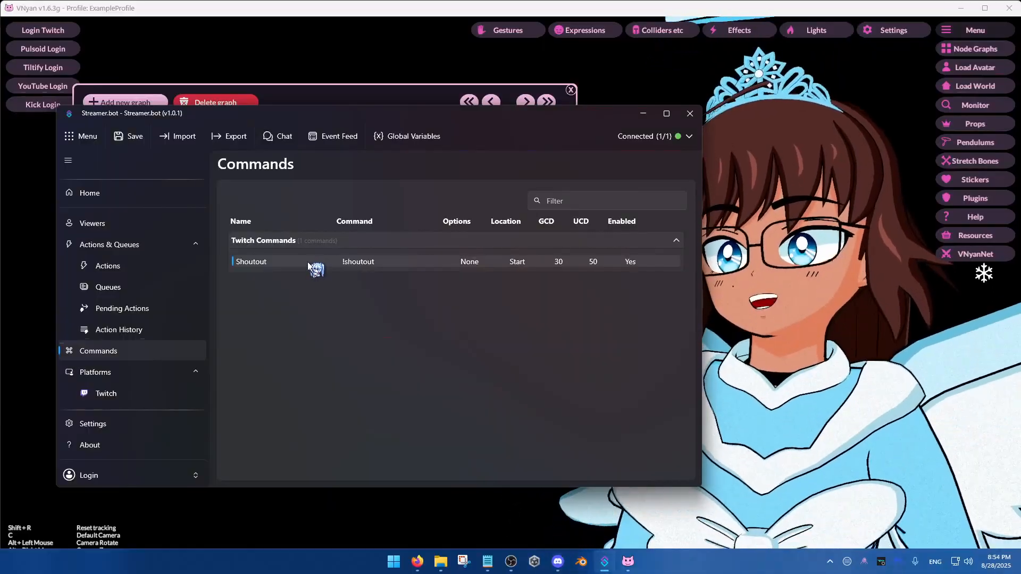
# Step: Add a new action named Shoutout Command in the group Twitch Command Actions
pyautogui.click(127, 269)
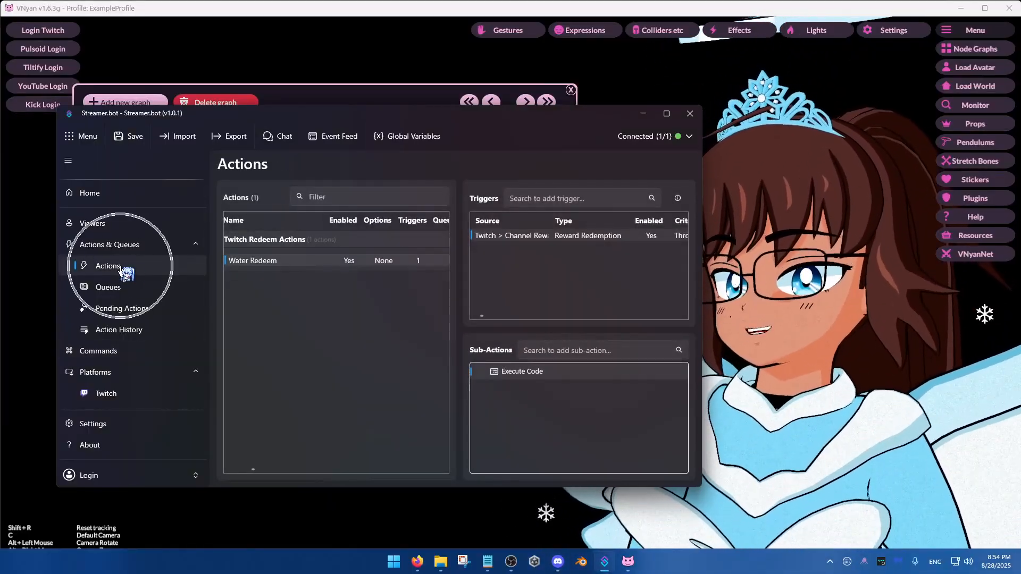
pyautogui.rightClick(314, 343)
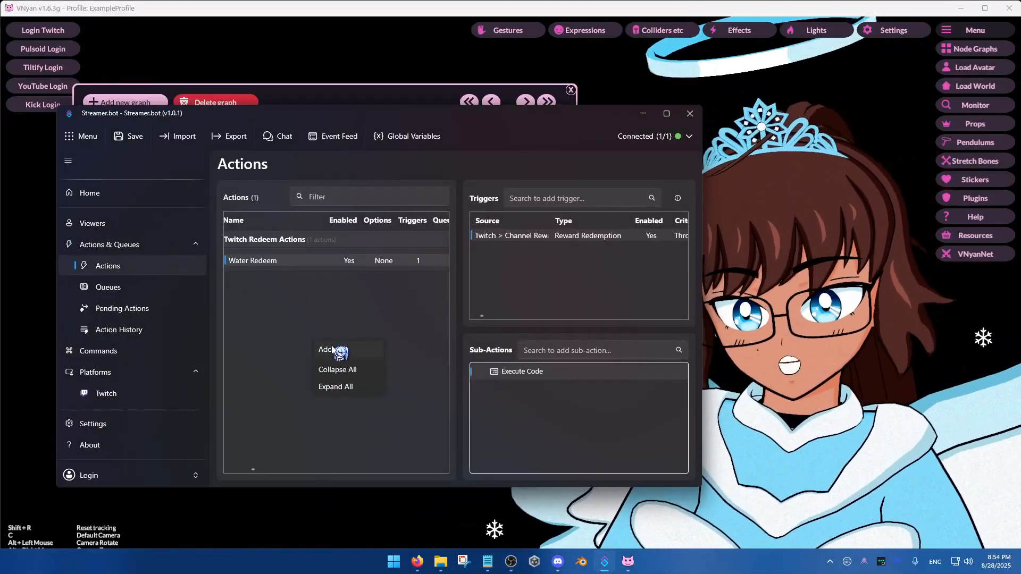
pyautogui.click(334, 349)
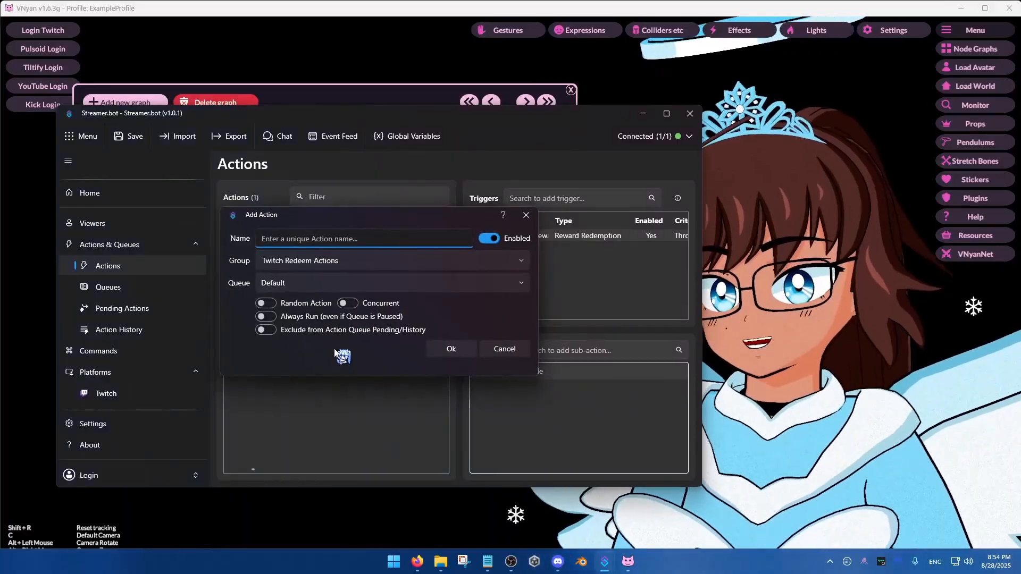
pyautogui.write('S')
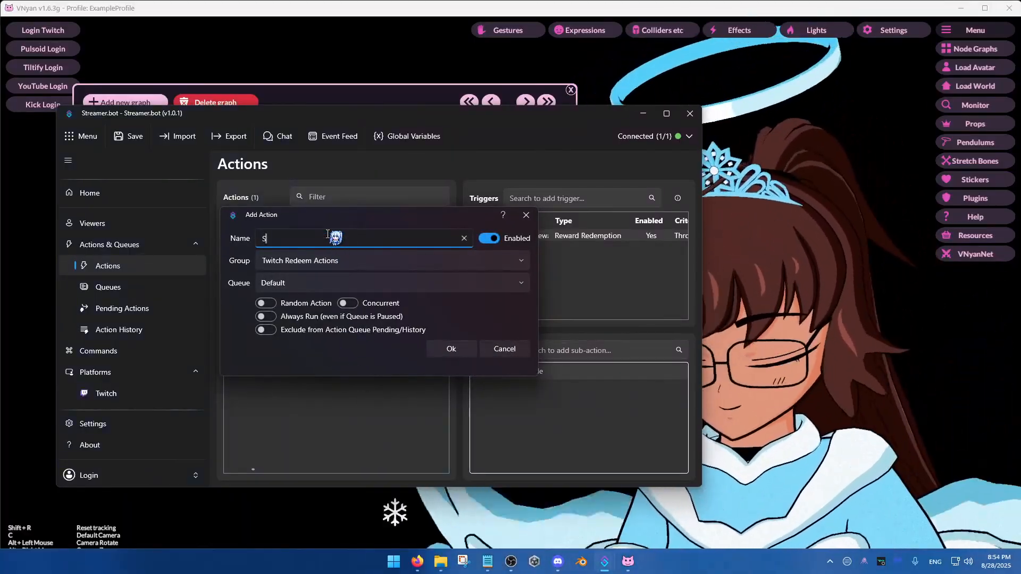
pyautogui.write('houtout ')
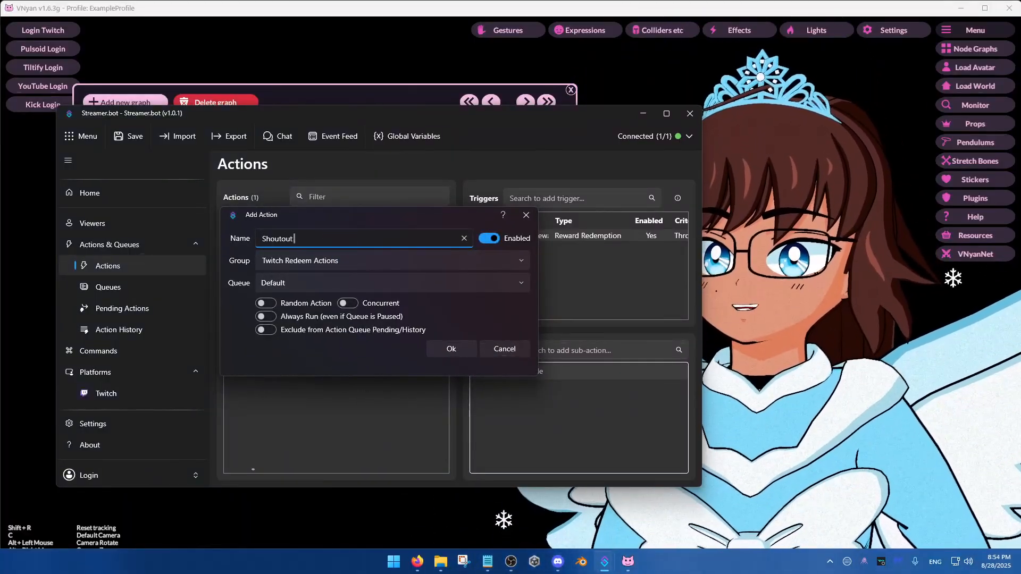
pyautogui.write('Command')
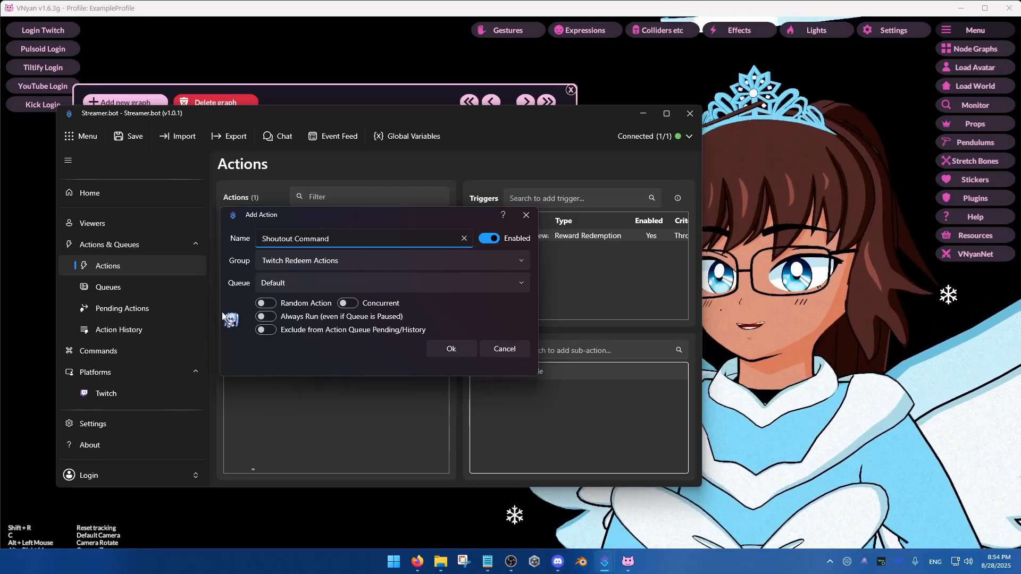
pyautogui.click(309, 265)
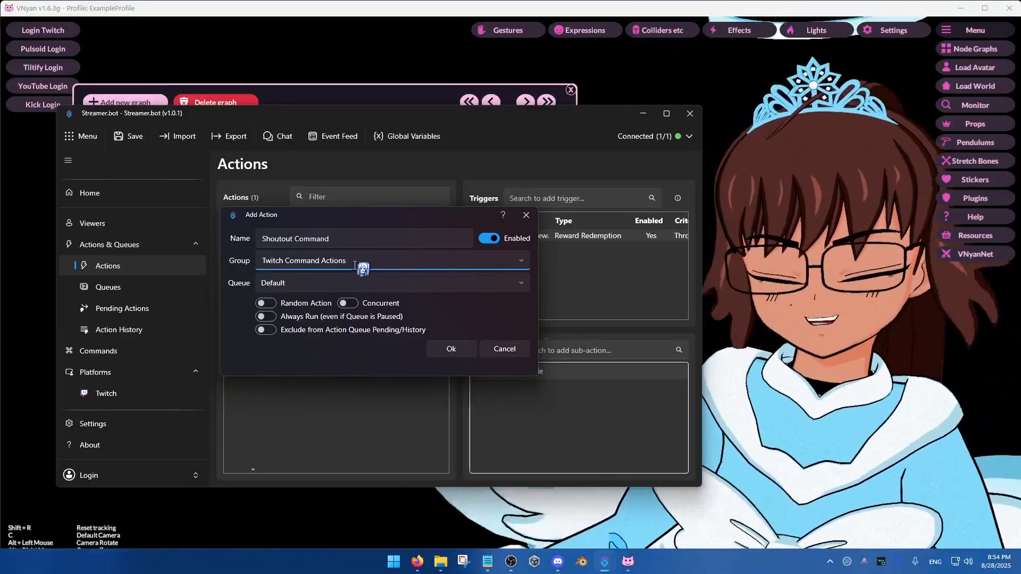
pyautogui.click(451, 349)
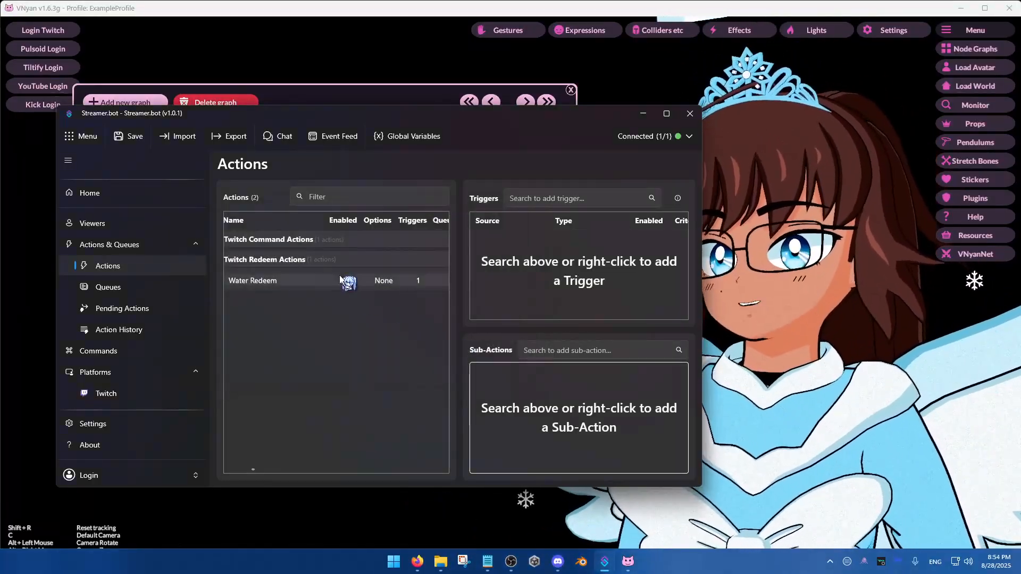
# Step: Add a Command Triggered trigger for Shoutout (!shoutout) to the Shoutout Command action and check its settings
pyautogui.click(287, 241)
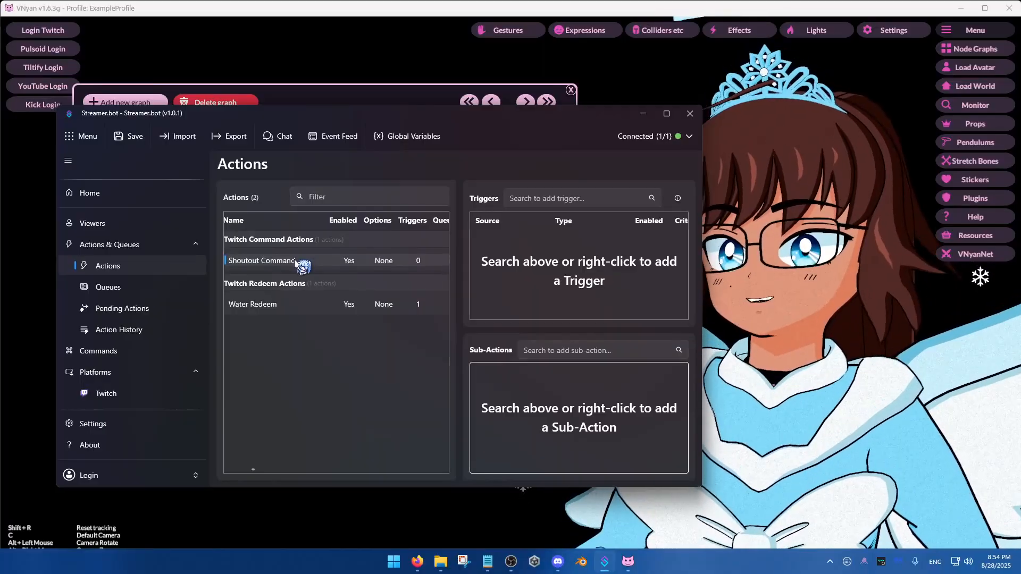
pyautogui.press('ctrl')
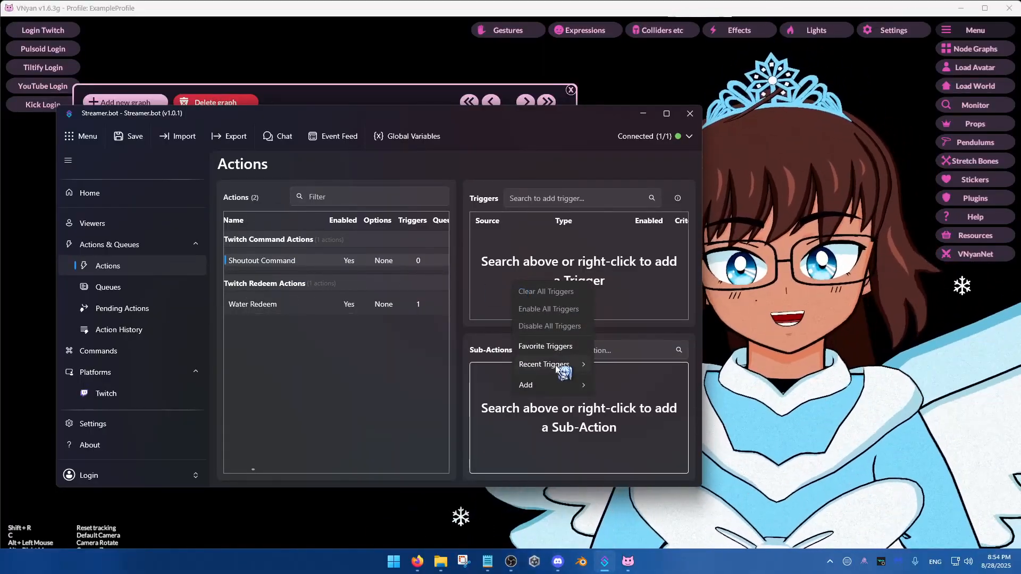
pyautogui.moveTo(555, 381)
pyautogui.press('ctrl')
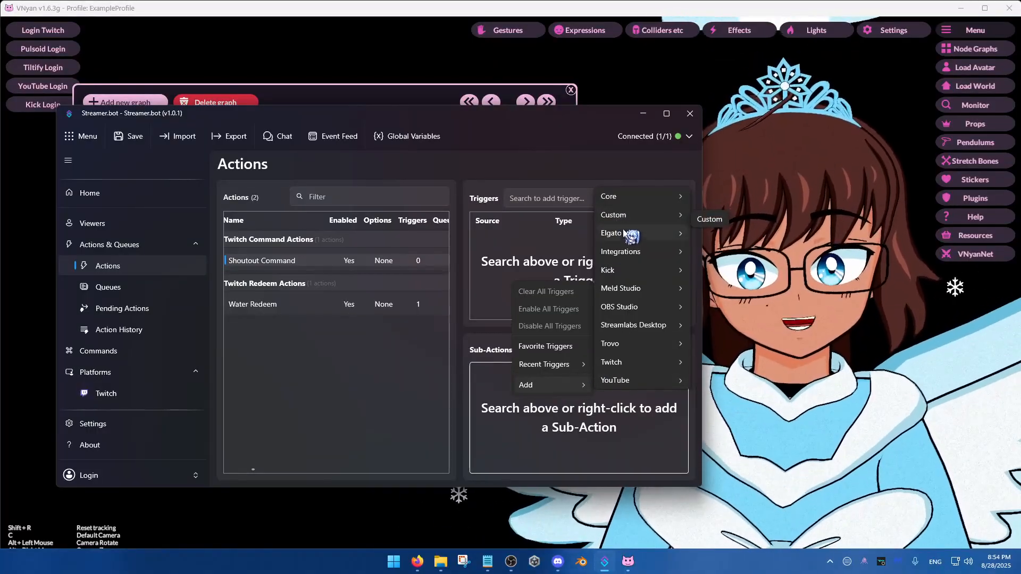
pyautogui.moveTo(632, 197)
pyautogui.press('ctrl')
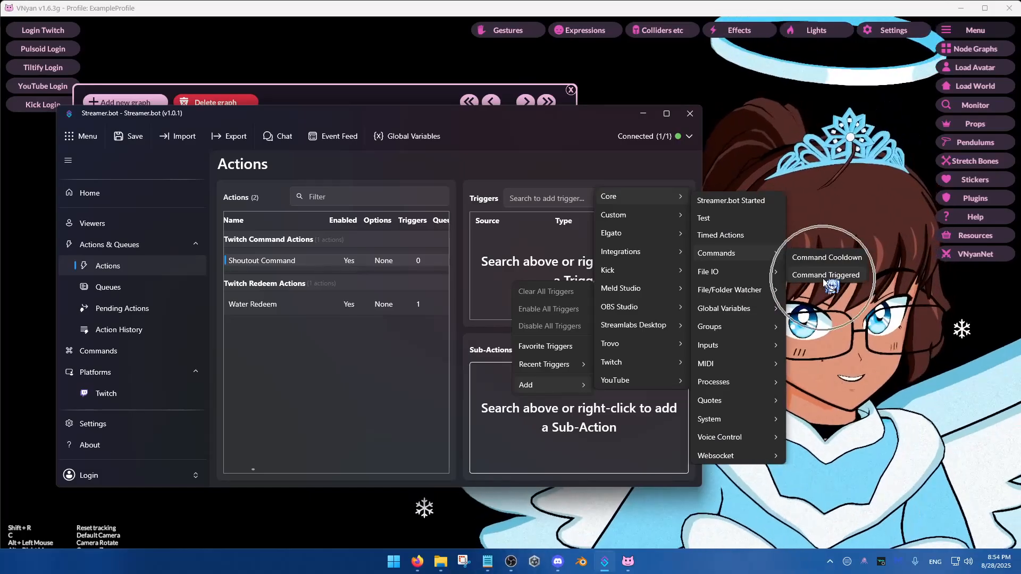
pyautogui.click(824, 275)
pyautogui.click(373, 292)
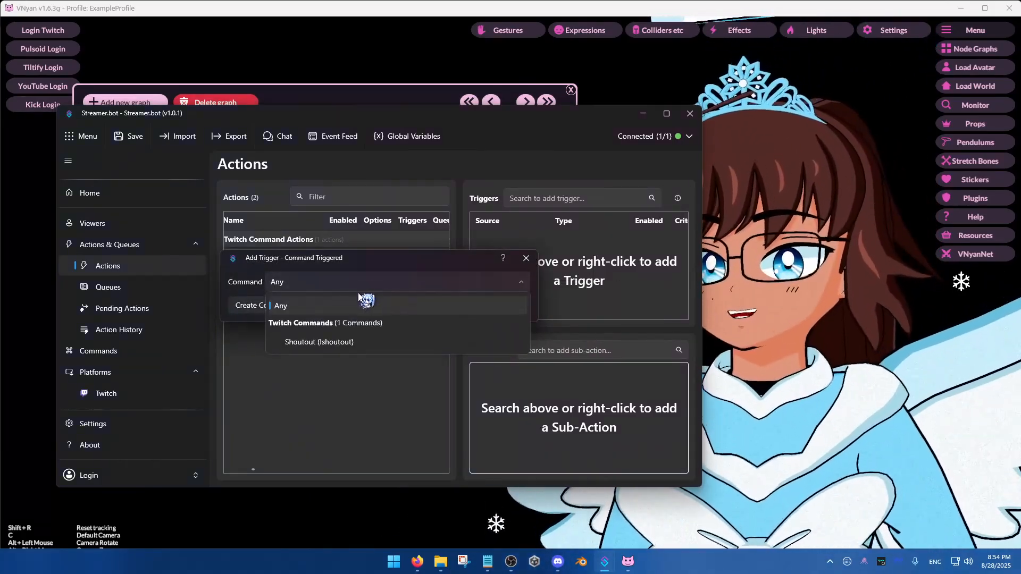
pyautogui.click(354, 344)
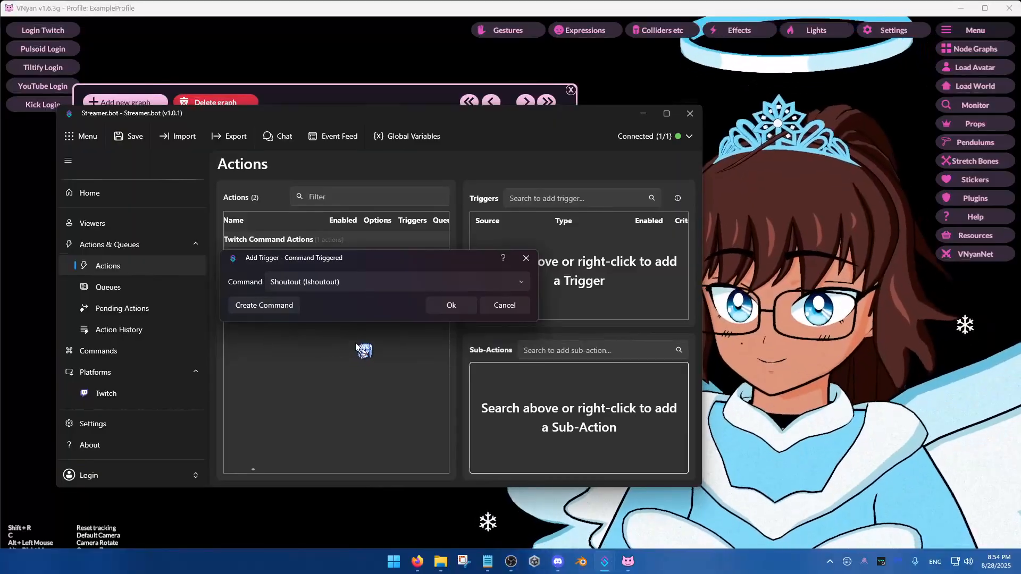
pyautogui.click(446, 304)
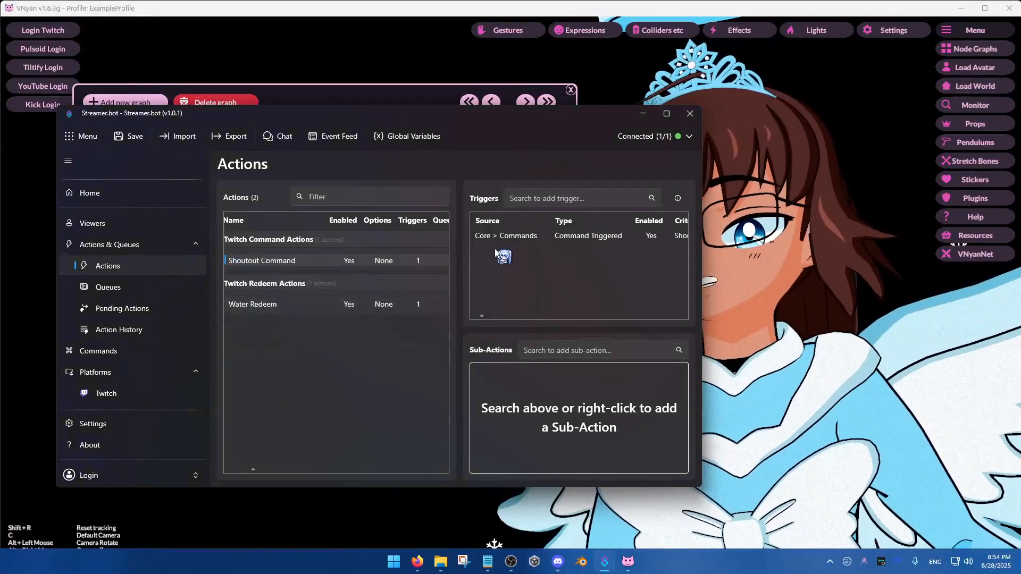
pyautogui.doubleClick(524, 236)
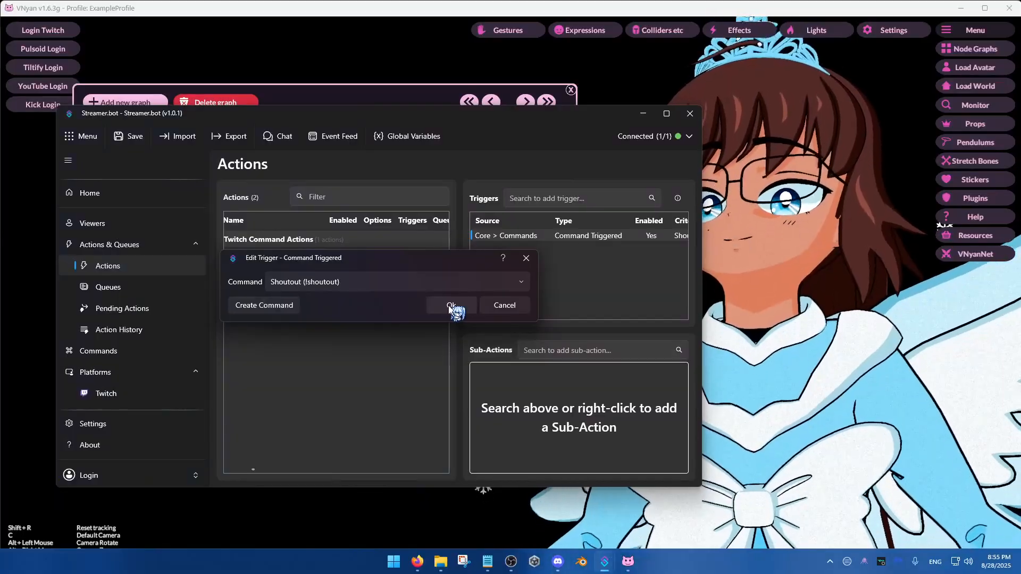
pyautogui.click(451, 308)
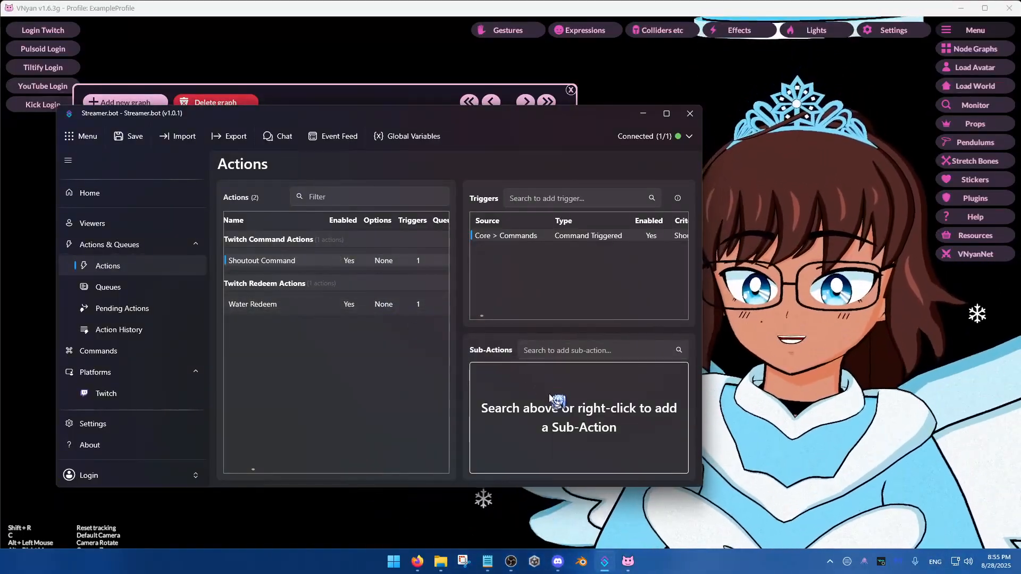
# Step: Start adding an Execute C# Code sub-action to the Shoutout Command action
pyautogui.rightClick(552, 405)
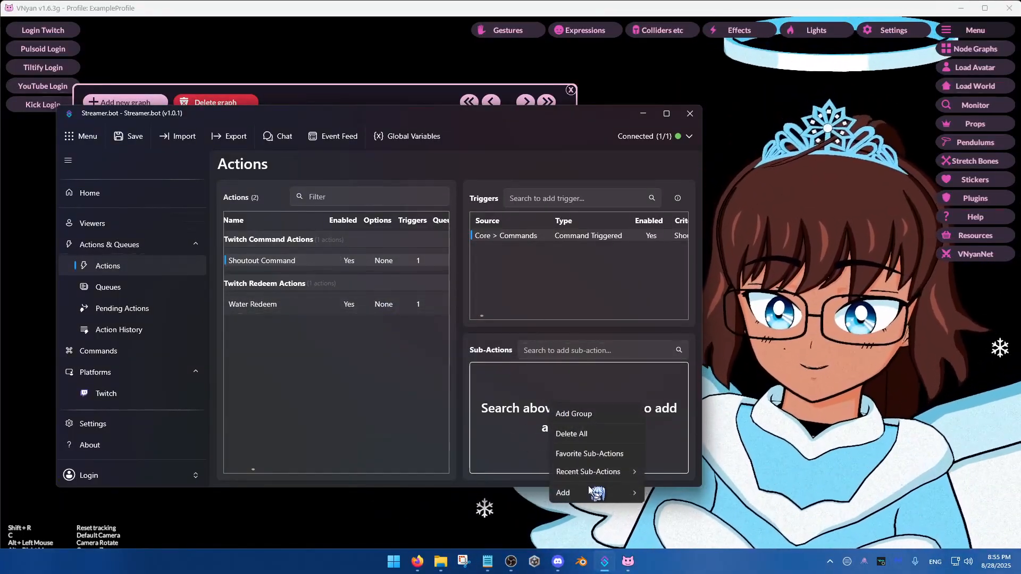
pyautogui.moveTo(590, 493)
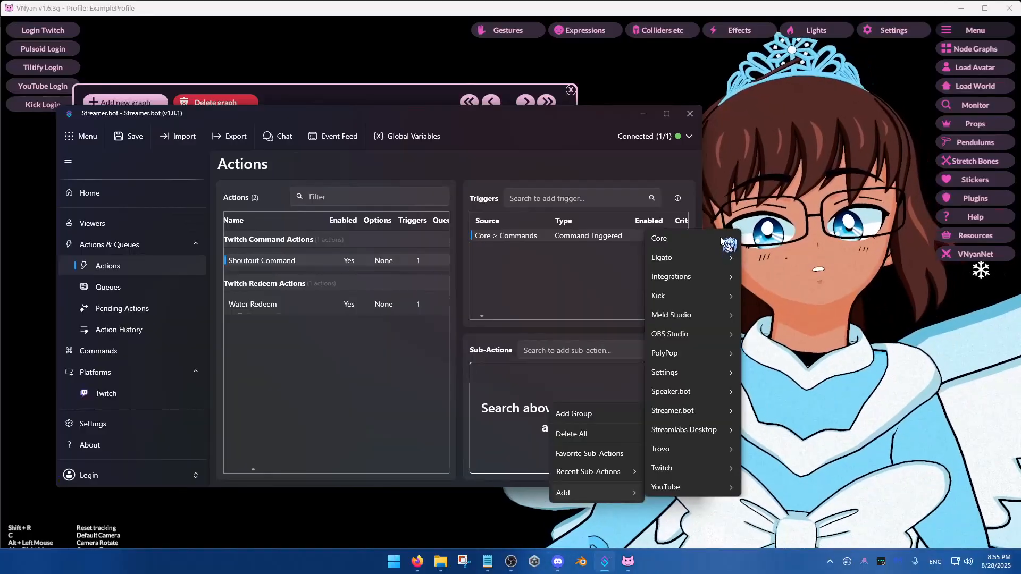
pyautogui.moveTo(734, 238)
pyautogui.moveTo(780, 234)
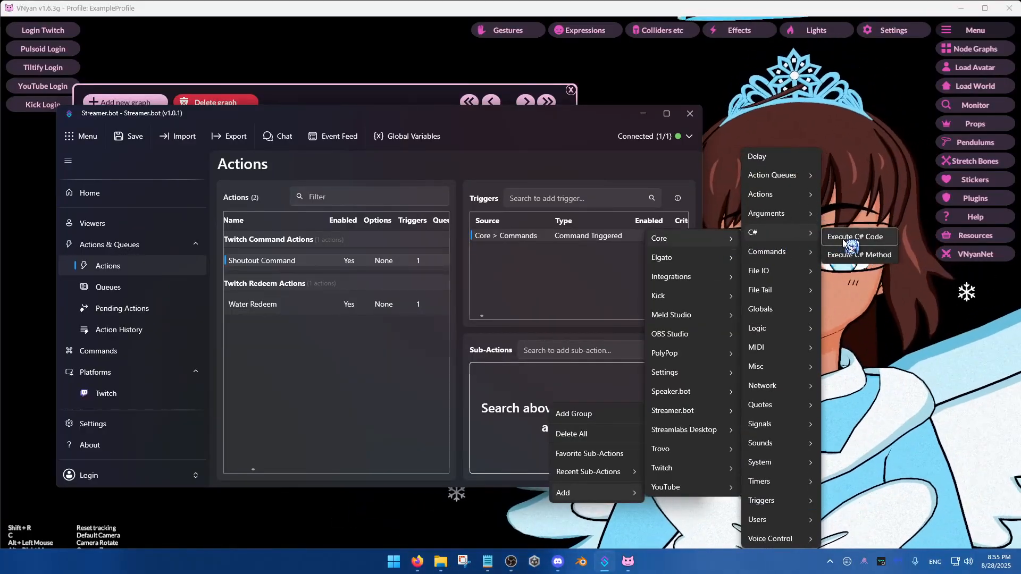
pyautogui.click(844, 240)
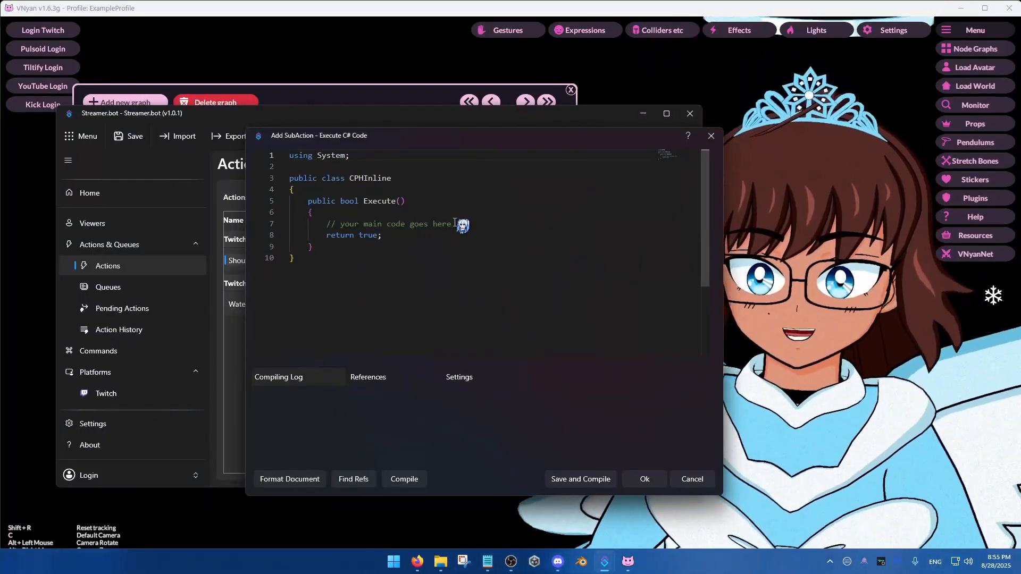
# Step: Replace the placeholder comment in the Execute method with a CPH.WebsocketSend call containing an empty string
pyautogui.moveTo(452, 224); pyautogui.dragTo(327, 225)
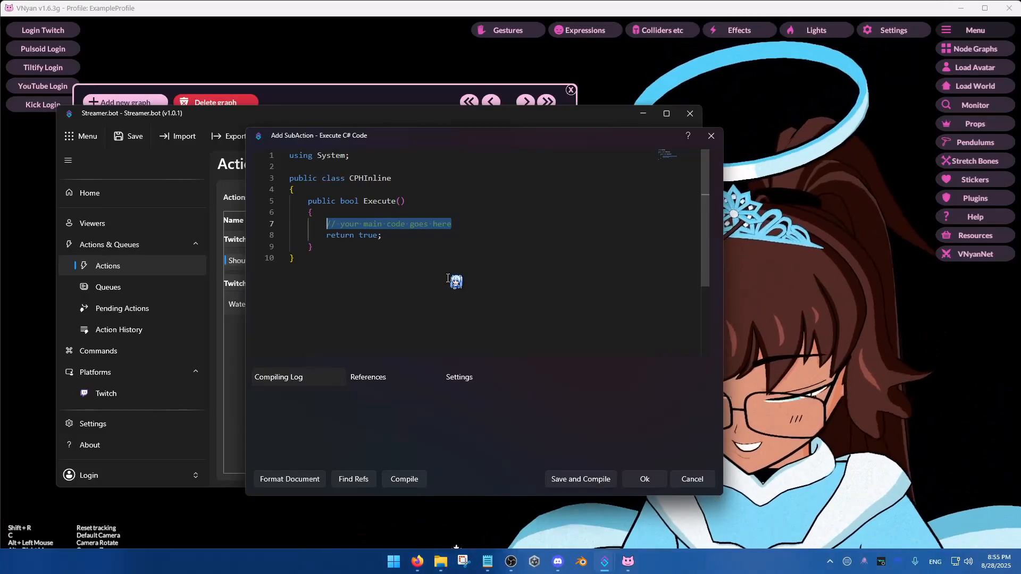
pyautogui.write('CPH.')
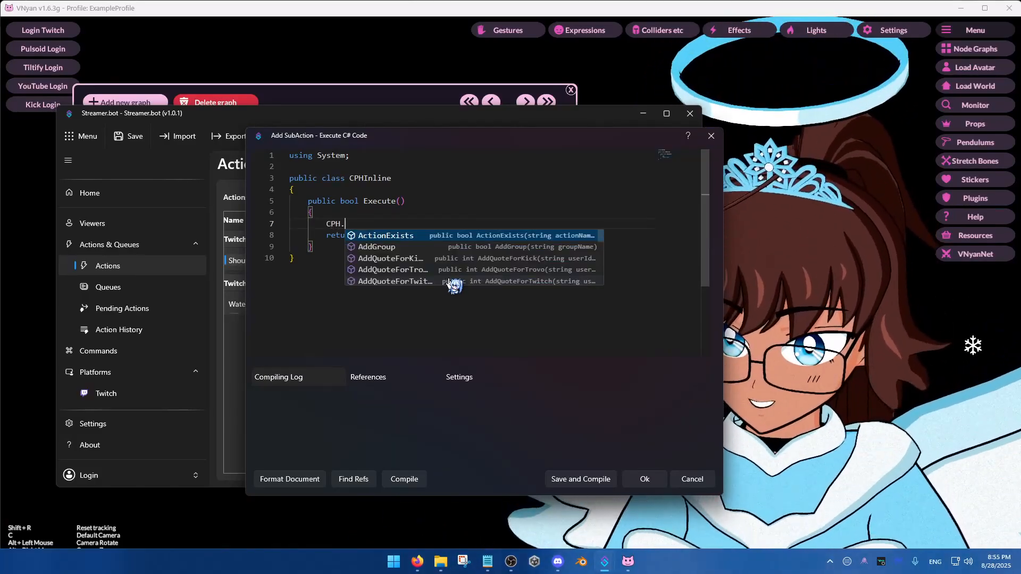
pyautogui.write('WebsocketSend')
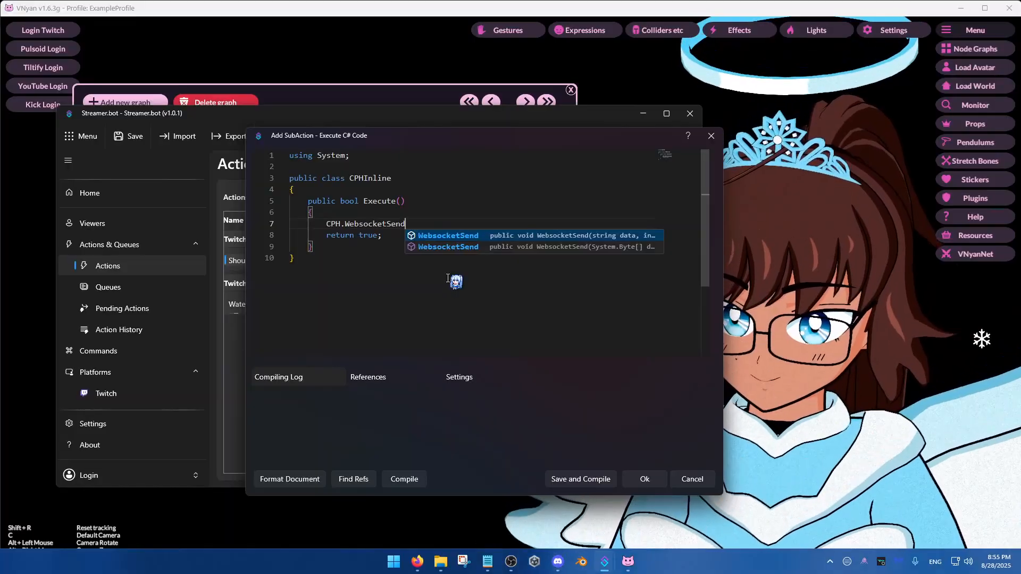
pyautogui.write('(')
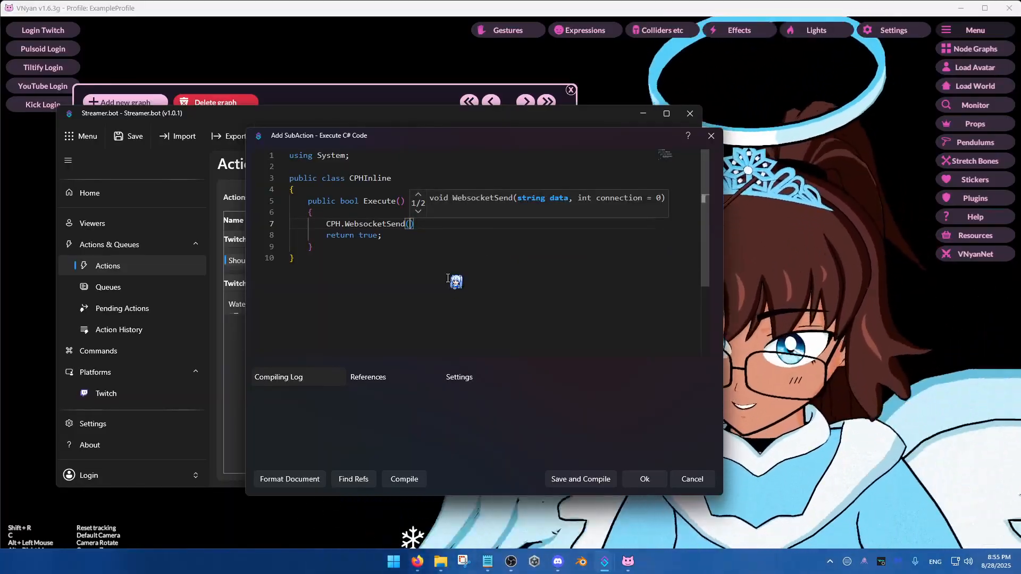
pyautogui.write('"')
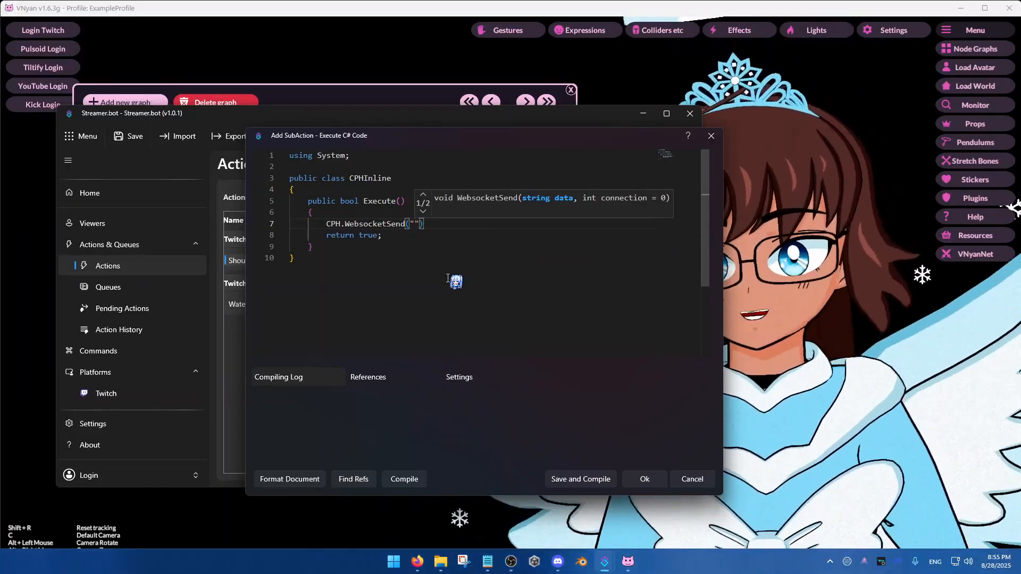
pyautogui.write('Shoutout Com')
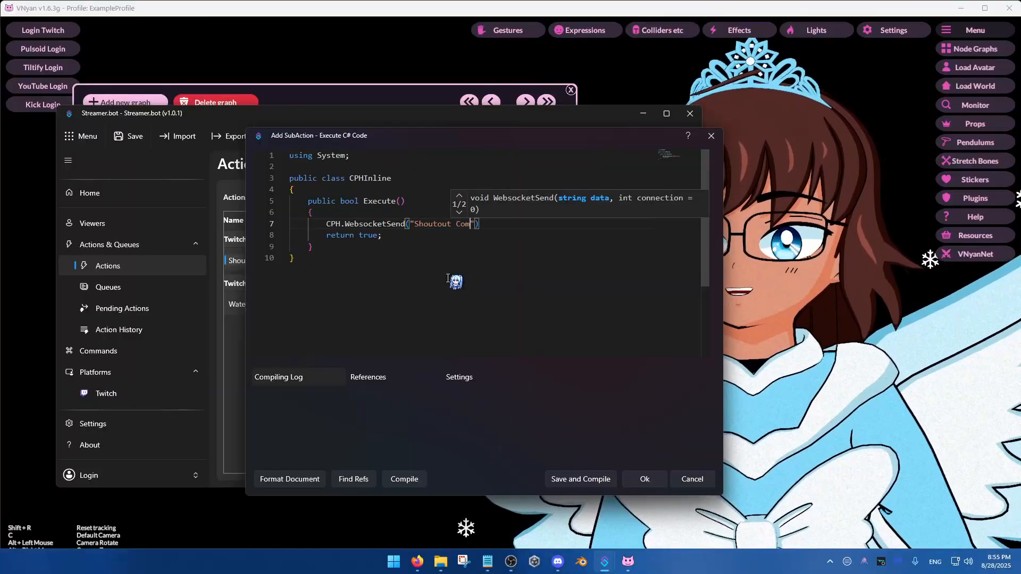
pyautogui.write('man')
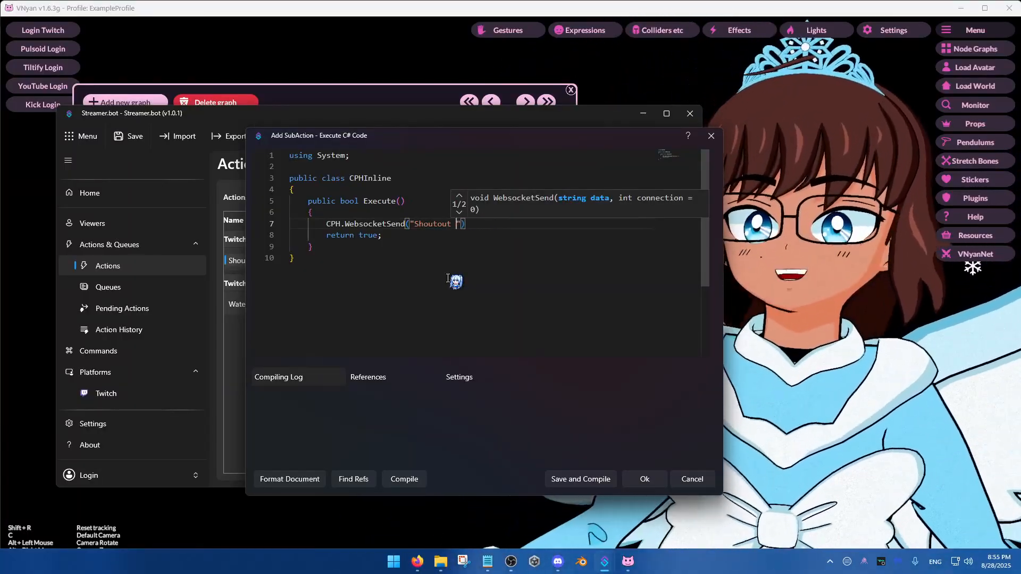
pyautogui.press('BackSpace')
pyautogui.press('BackSpace')
pyautogui.press('BackSpace')
pyautogui.press('BackSpace')
pyautogui.press('BackSpace')
pyautogui.press('BackSpace')
pyautogui.press('BackSpace')
pyautogui.press('BackSpace')
pyautogui.press('BackSpace')
# Step: Enter !shoutout as the message text of the WebsocketSend call and copy that text
pyautogui.write('!')
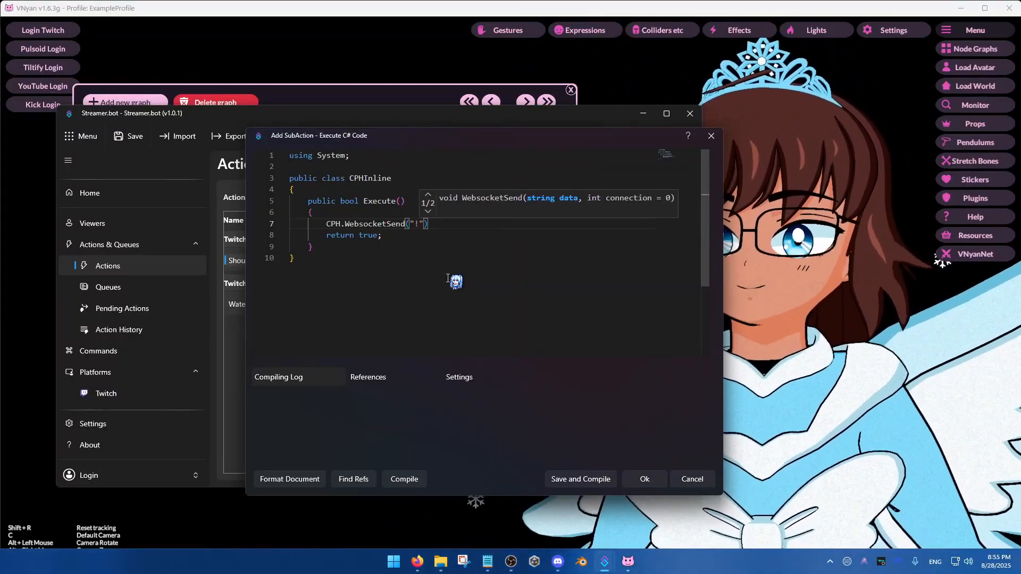
pyautogui.write('shoutout')
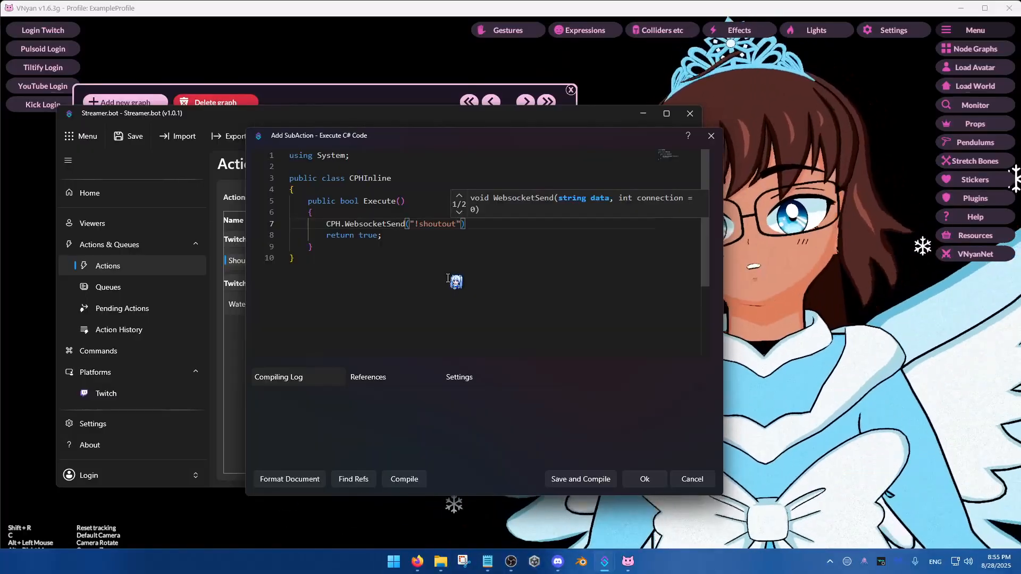
pyautogui.moveTo(415, 224); pyautogui.dragTo(455, 224)
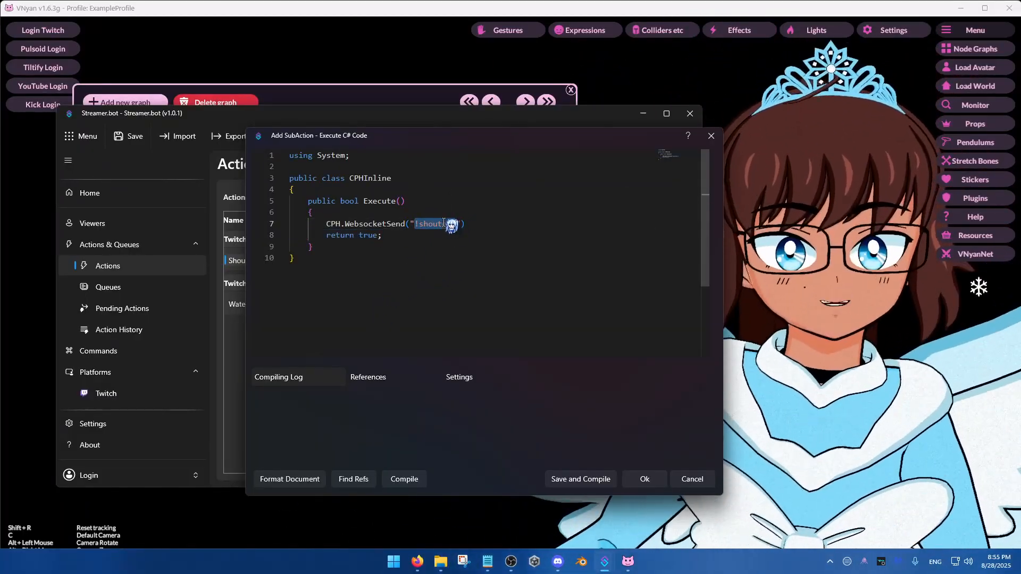
pyautogui.hotkey('ctrl', 'c')
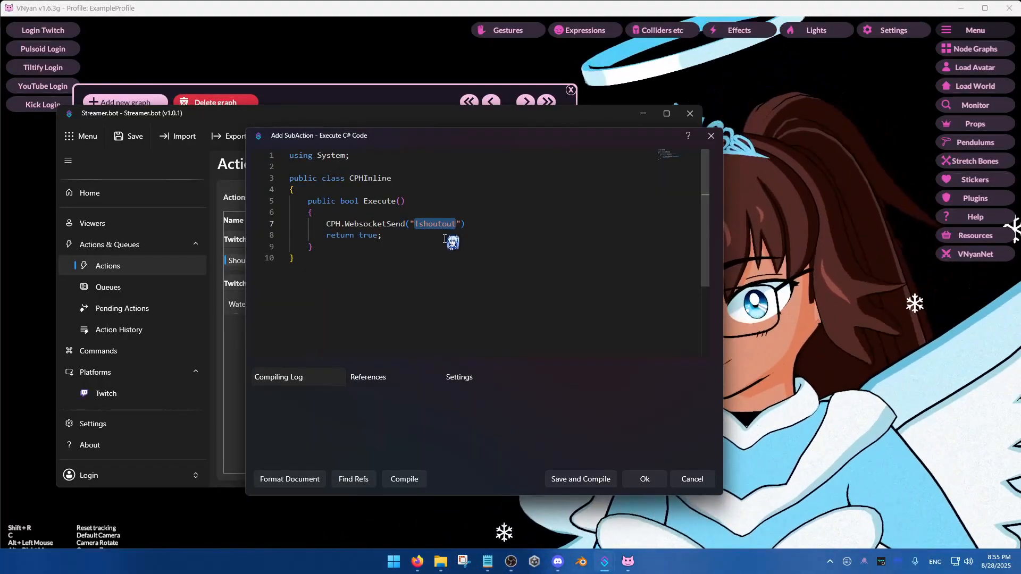
# Step: End the WebsocketSend statement with a semicolon and confirm the Execute C# Code sub-action
pyautogui.click(487, 224)
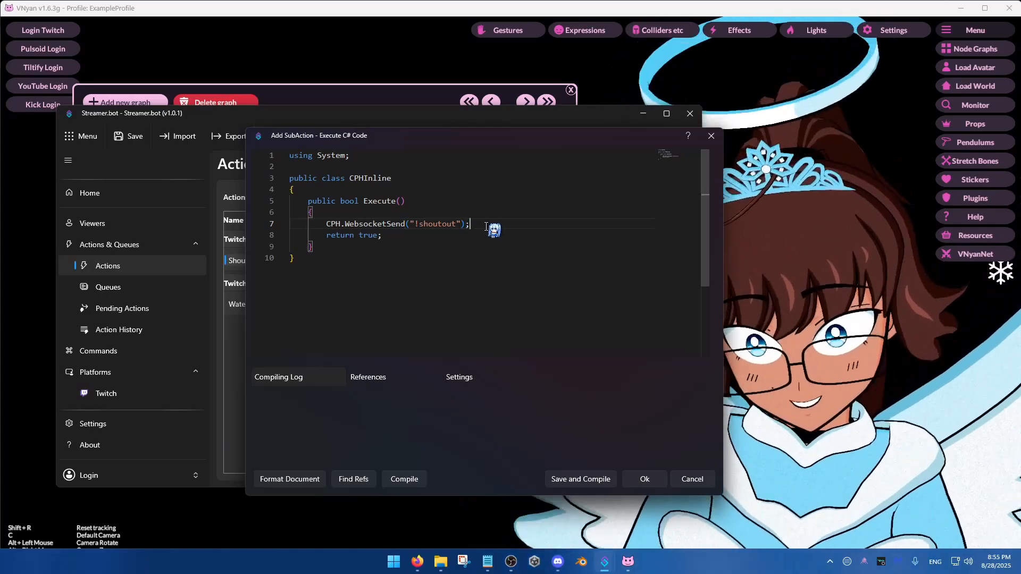
pyautogui.write(';')
pyautogui.click(477, 225)
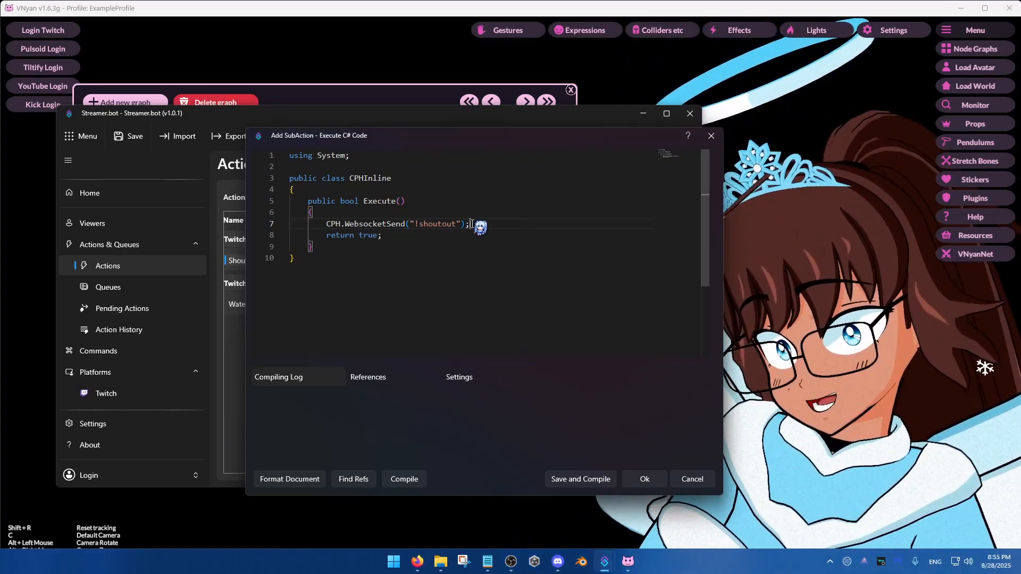
pyautogui.press('ctrl')
pyautogui.press('ctrl')
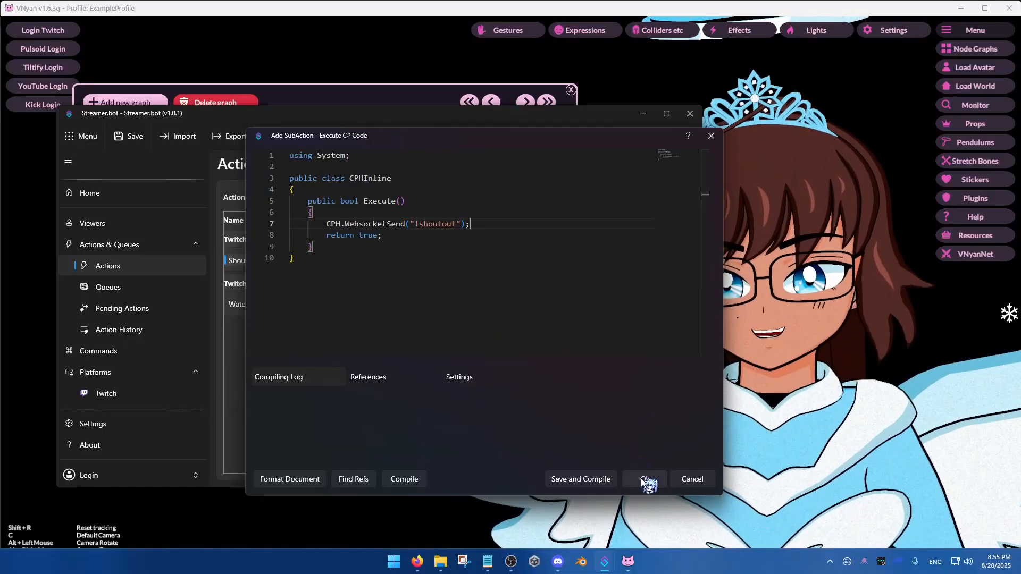
pyautogui.click(642, 481)
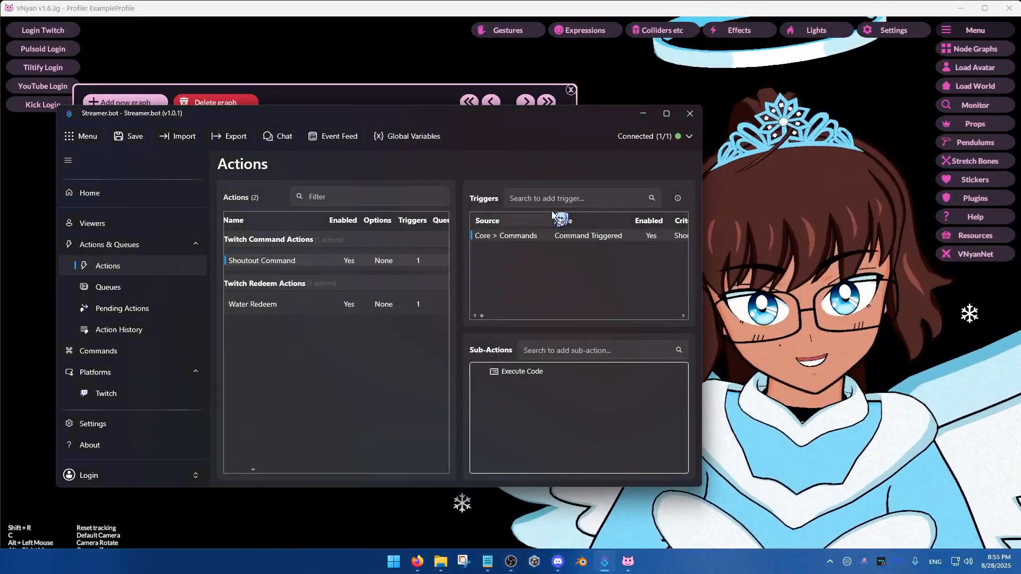
# Step: Switch to VNyan and add a WebSocket callback node with the command text !shoutout below the existing nodes in the Twitch Redeem graph
pyautogui.click(642, 115)
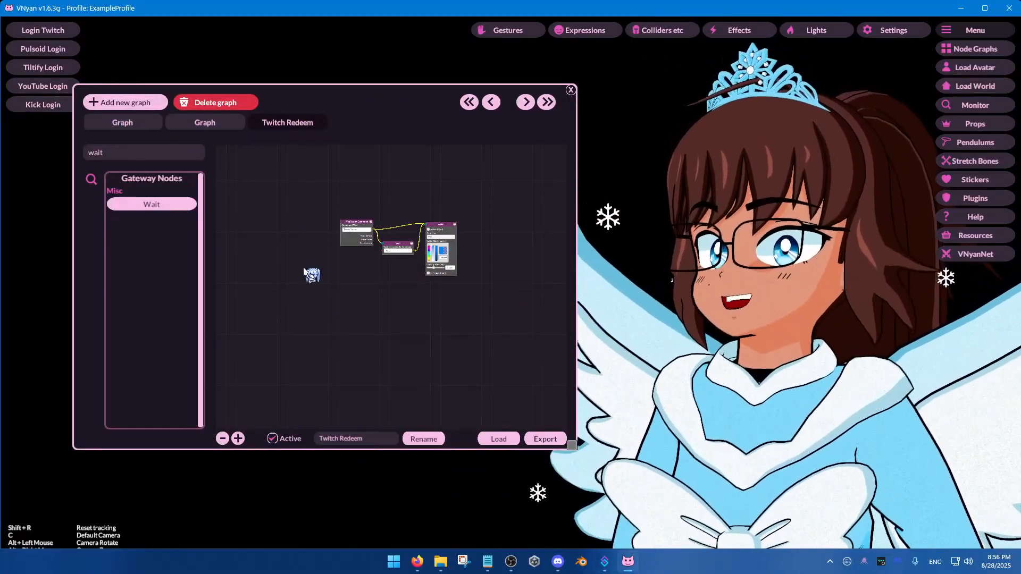
pyautogui.scroll(3, 411, 303)
pyautogui.moveTo(411, 303); pyautogui.dragTo(378, 271)
pyautogui.click(89, 152)
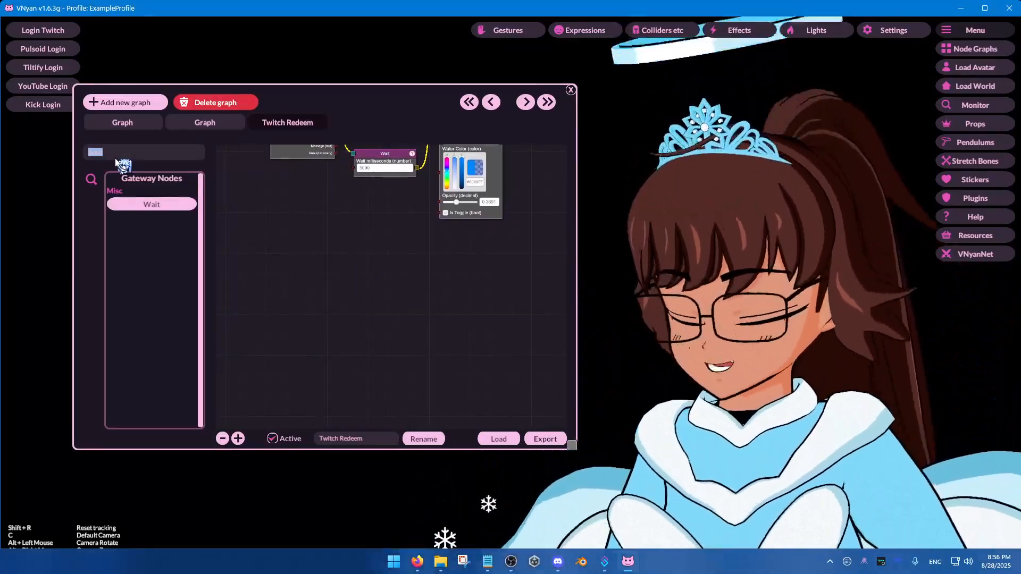
pyautogui.write('web')
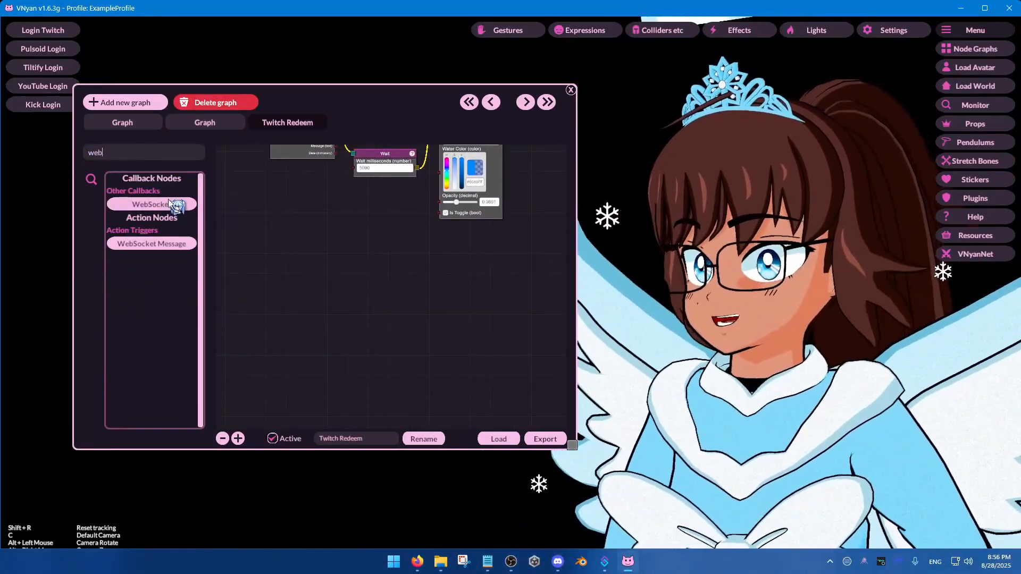
pyautogui.click(175, 205)
pyautogui.moveTo(383, 273); pyautogui.dragTo(297, 299)
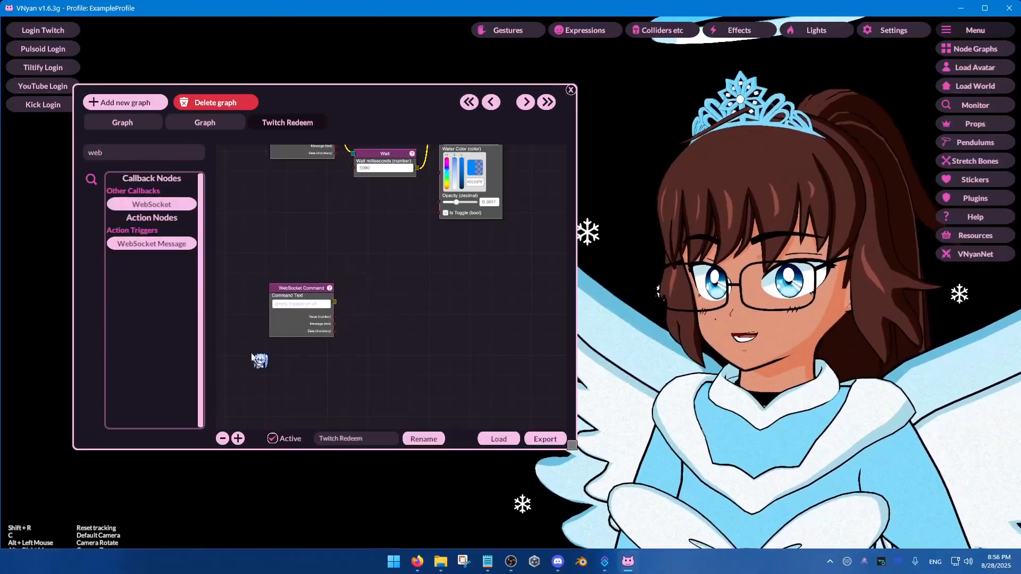
pyautogui.scroll(3, 263, 354)
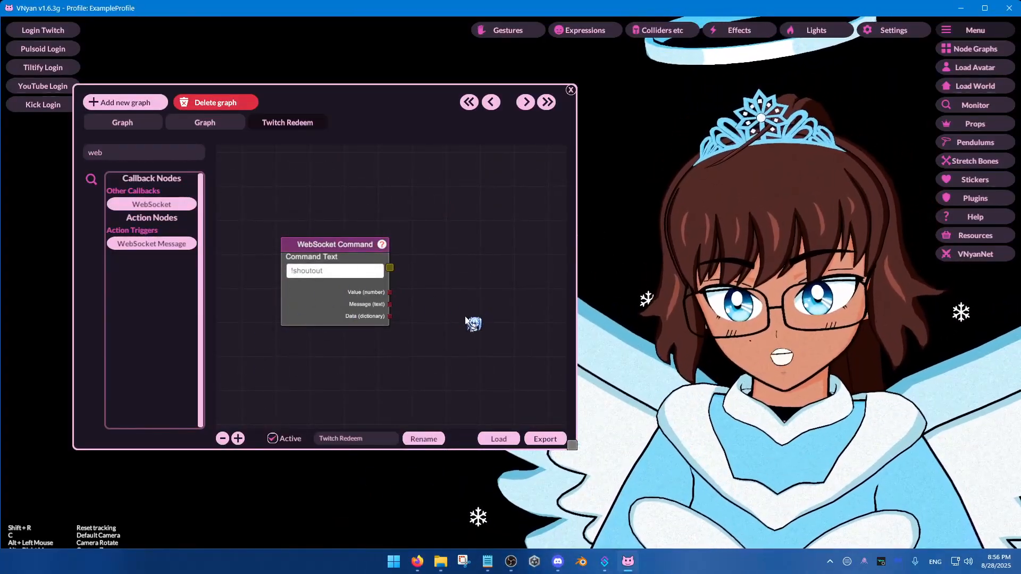
pyautogui.moveTo(442, 314); pyautogui.dragTo(376, 288)
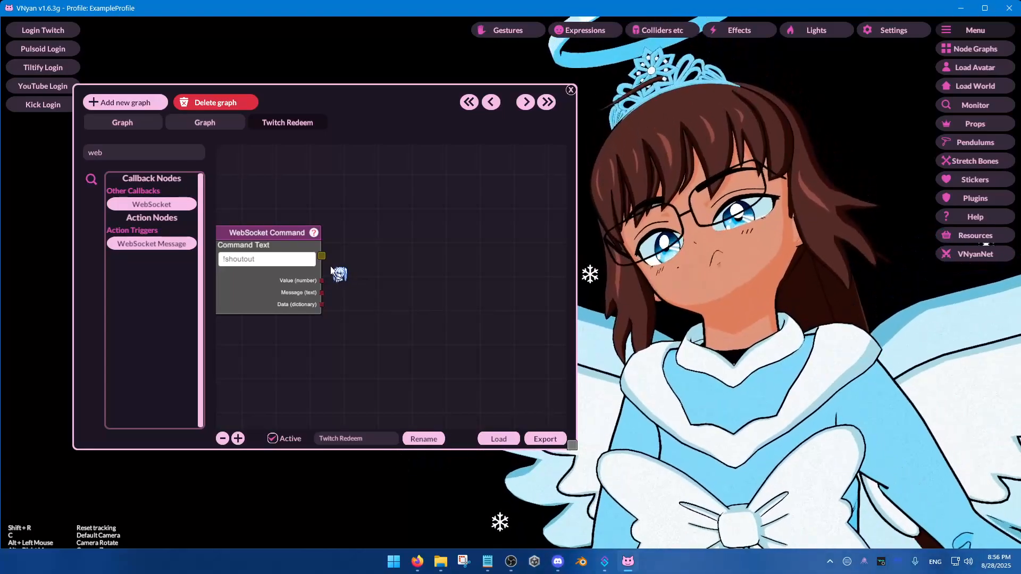
# Step: Find the Throw Item action node and place it beside the !shoutout WebSocket Command node
pyautogui.press('BackSpace')
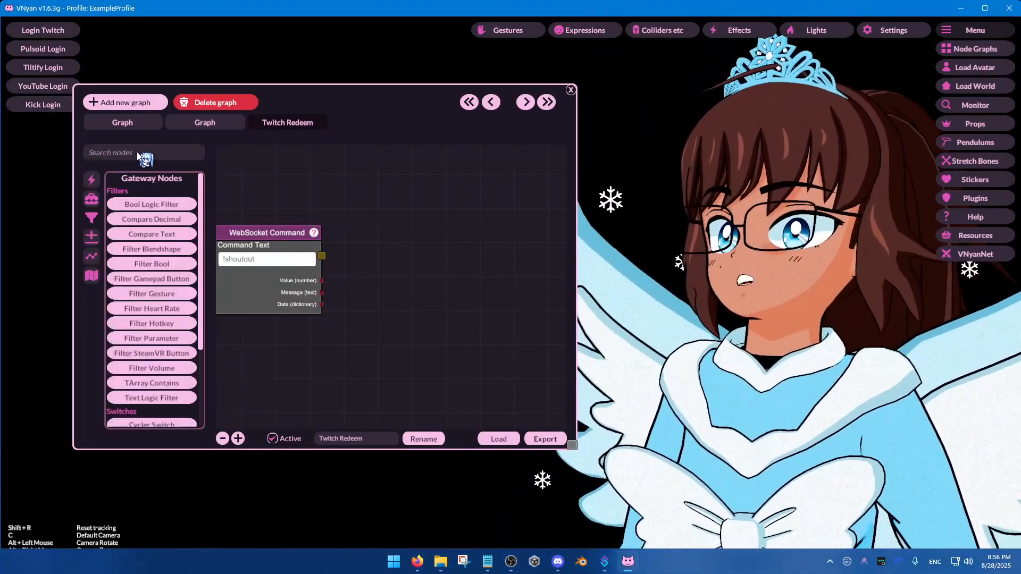
pyautogui.click(91, 217)
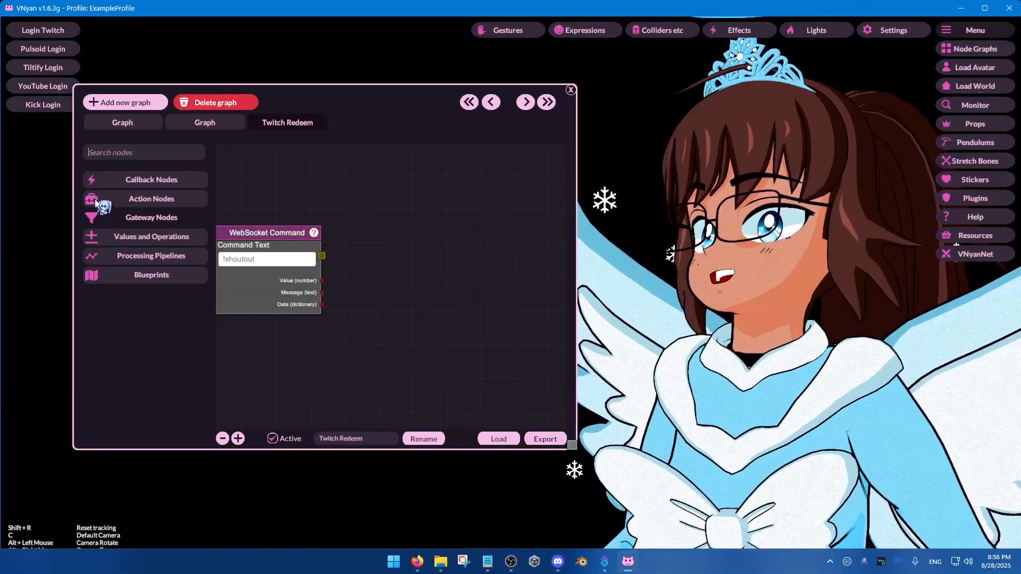
pyautogui.write('thr')
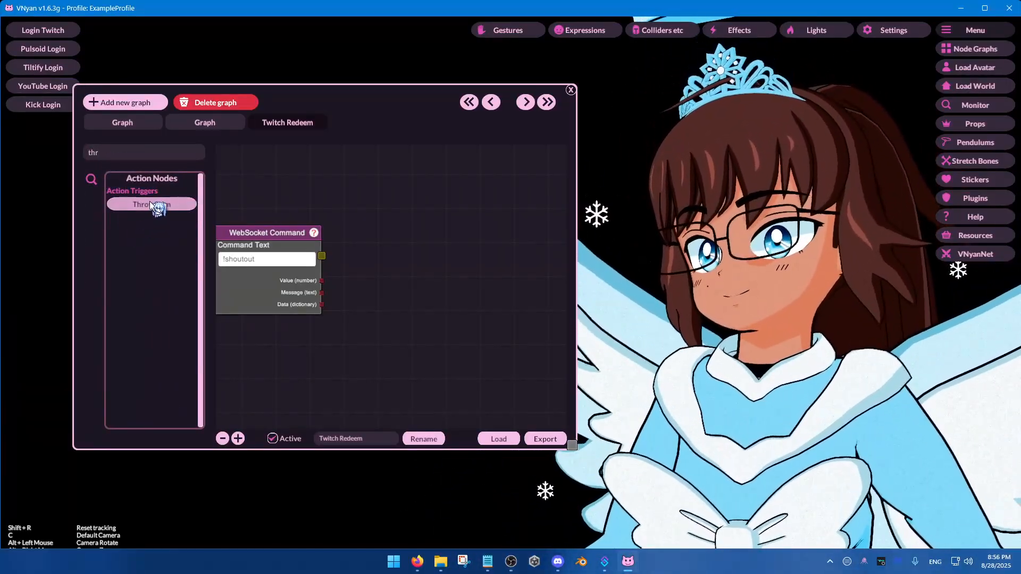
pyautogui.moveTo(149, 201); pyautogui.dragTo(334, 178)
pyautogui.scroll(-5, 284, 205)
pyautogui.moveTo(284, 205); pyautogui.dragTo(300, 228)
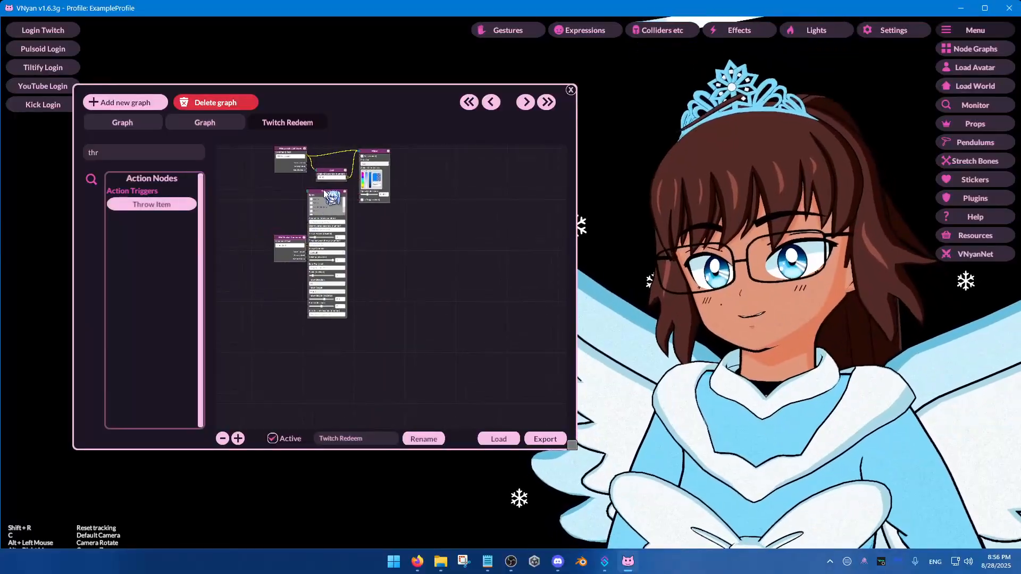
pyautogui.moveTo(323, 192); pyautogui.dragTo(358, 218)
# Step: Connect the WebSocket Command node's trigger output to the Throw Item node's input
pyautogui.scroll(5, 328, 234)
pyautogui.scroll(-4, 333, 246)
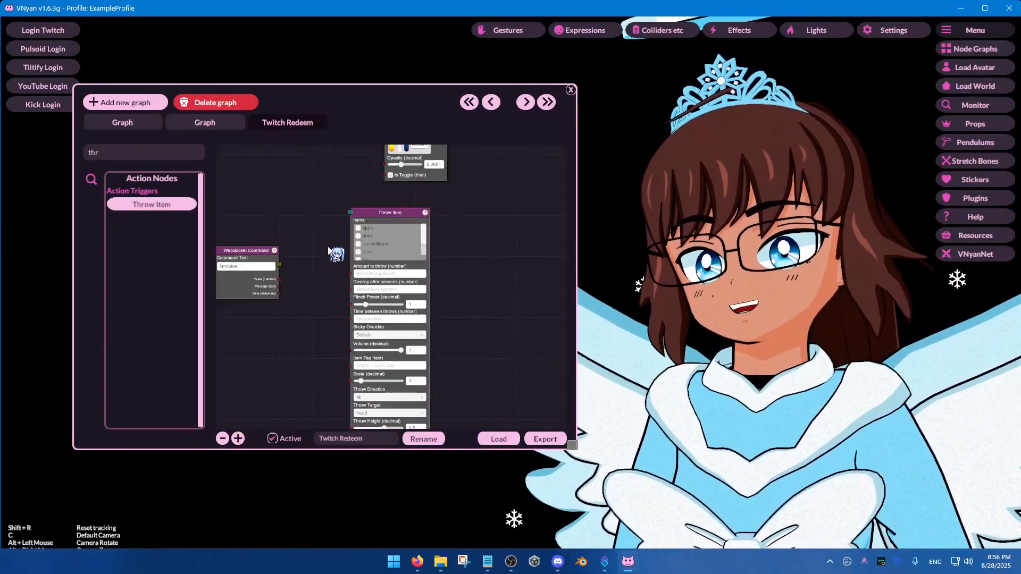
pyautogui.scroll(2, 335, 253)
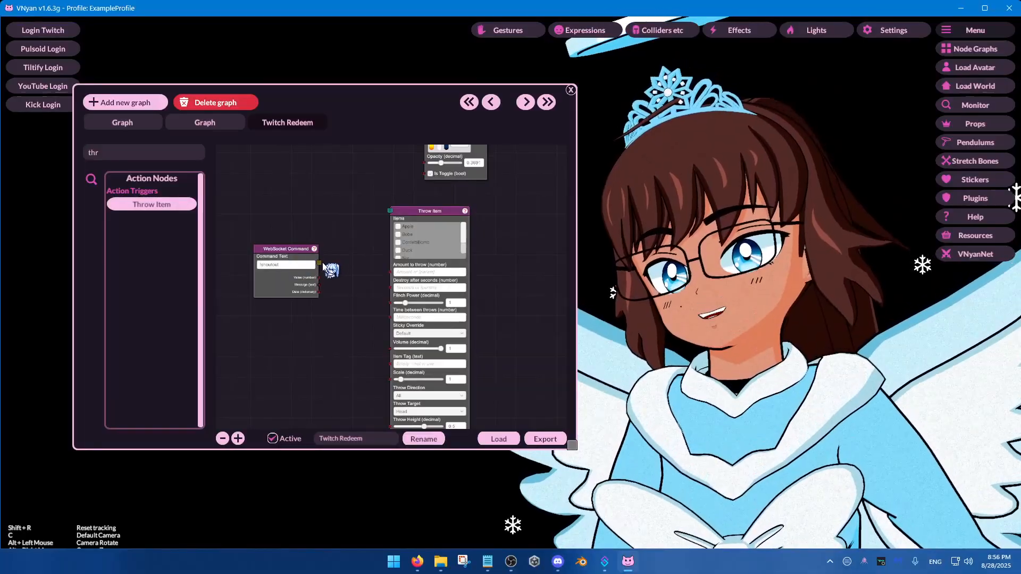
pyautogui.moveTo(371, 241); pyautogui.dragTo(392, 211)
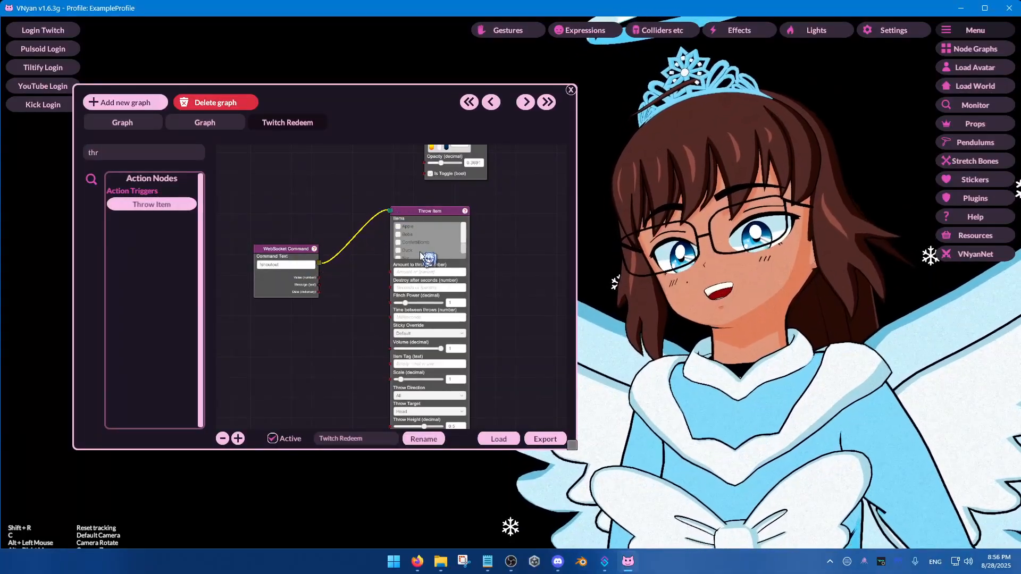
# Step: Look through the Throw Item node's item list, then set Amount to throw to 5 and Destroy after seconds to 20
pyautogui.scroll(-2, 427, 248)
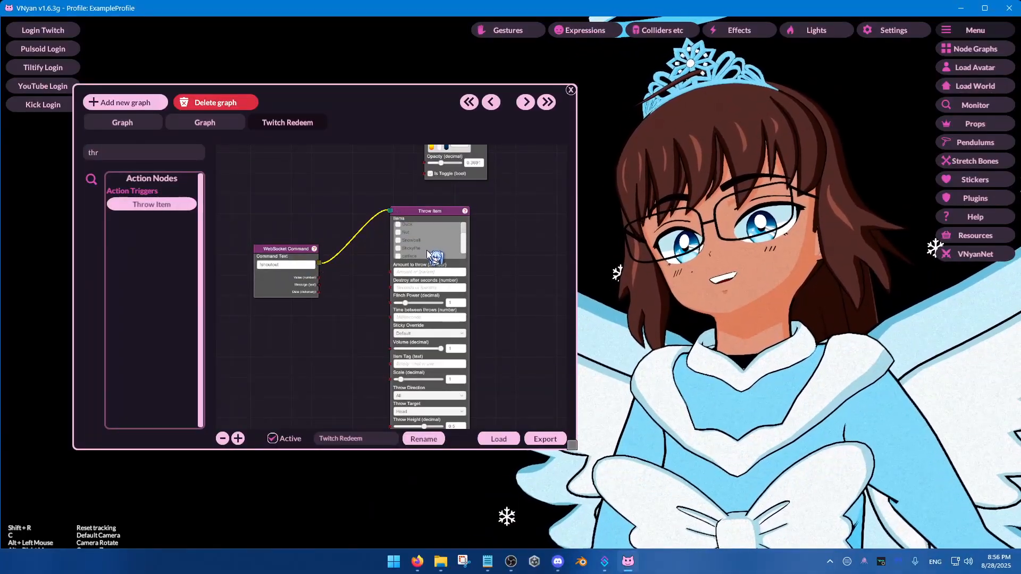
pyautogui.scroll(2, 397, 226)
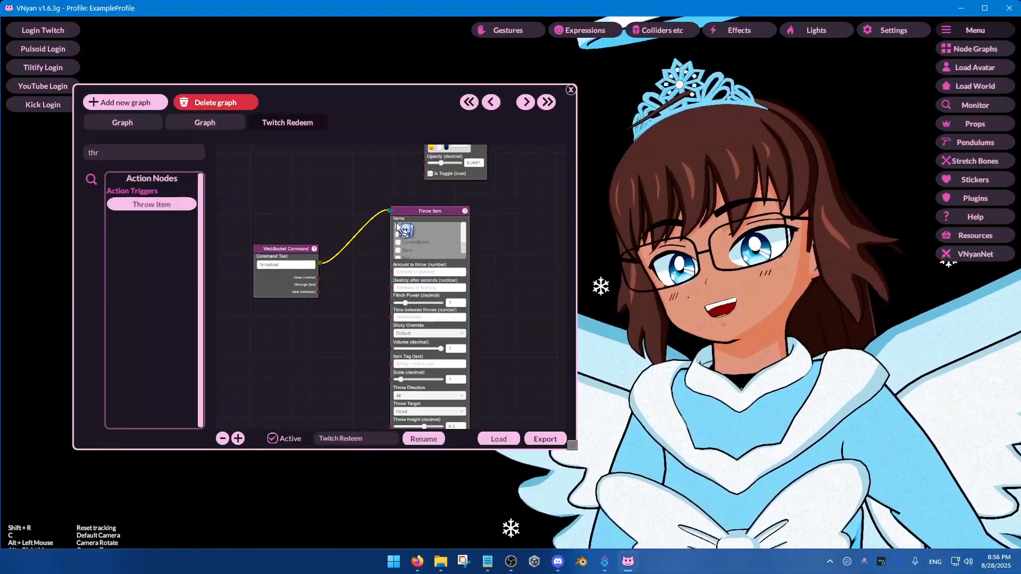
pyautogui.moveTo(344, 279); pyautogui.dragTo(337, 254)
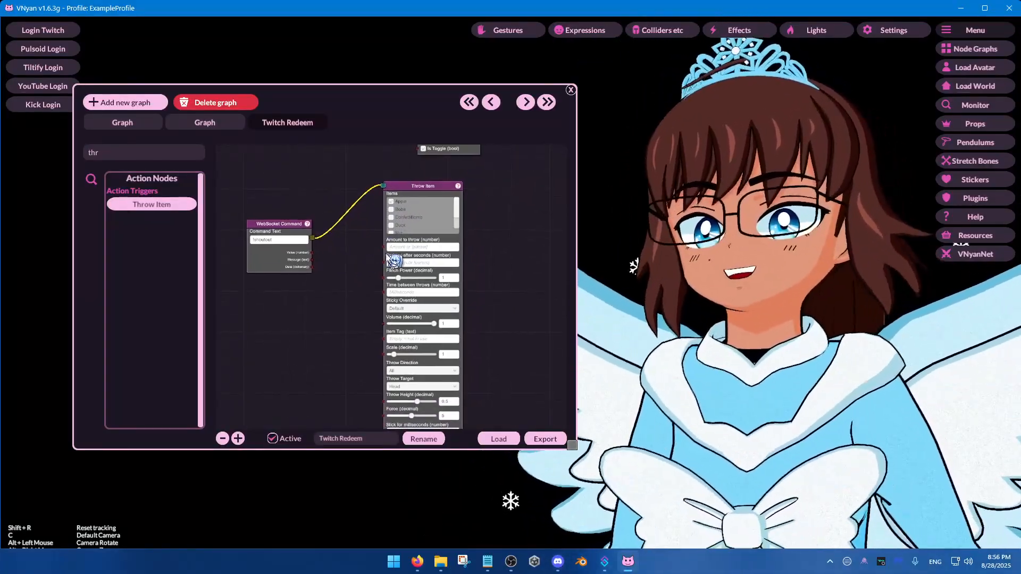
pyautogui.write('5')
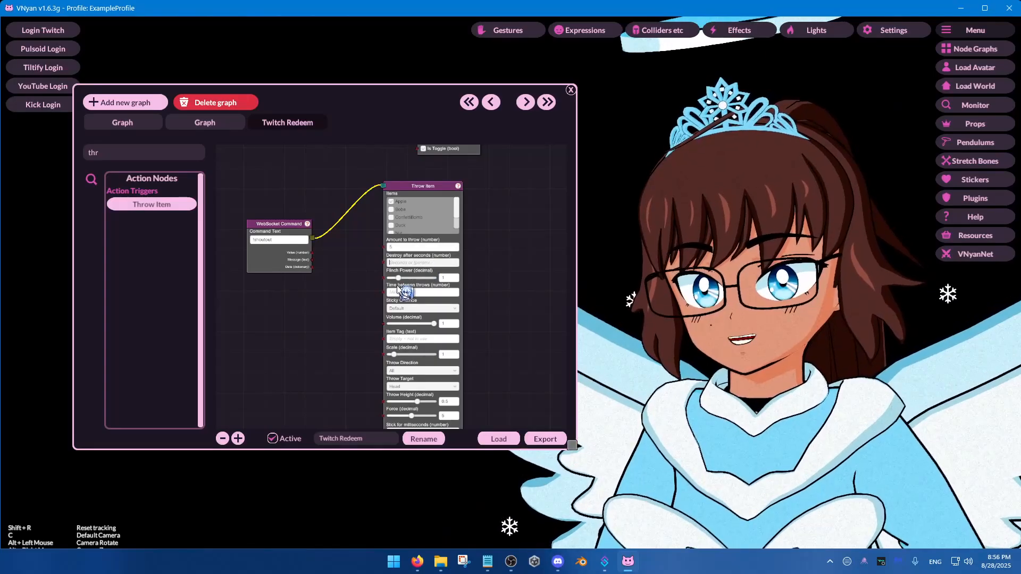
pyautogui.write('20')
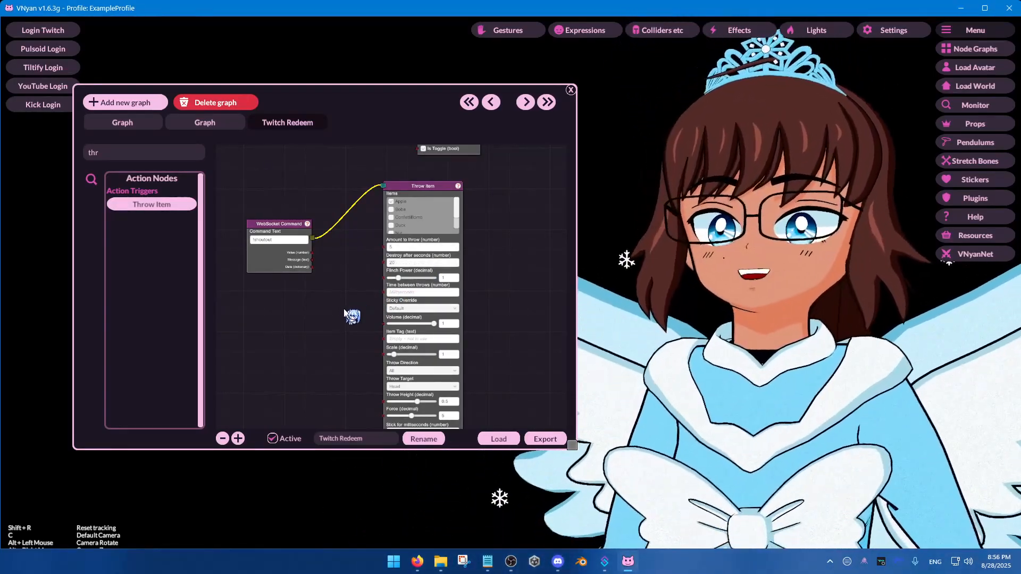
# Step: Lower the Throw Item node's Flinch Power to about 0.82
pyautogui.moveTo(354, 323); pyautogui.dragTo(354, 277)
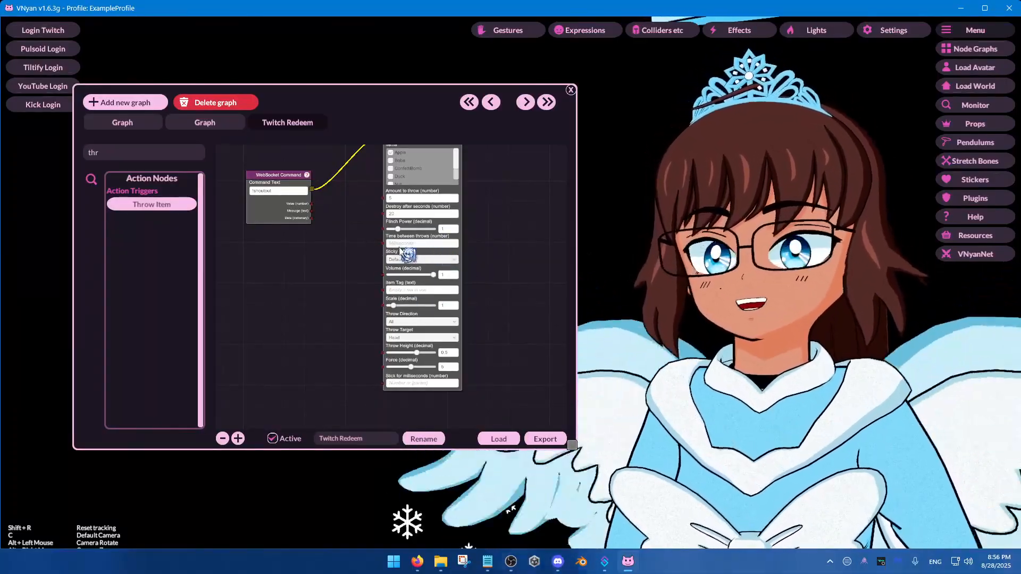
pyautogui.scroll(2, 379, 250)
pyautogui.moveTo(411, 221); pyautogui.dragTo(409, 228)
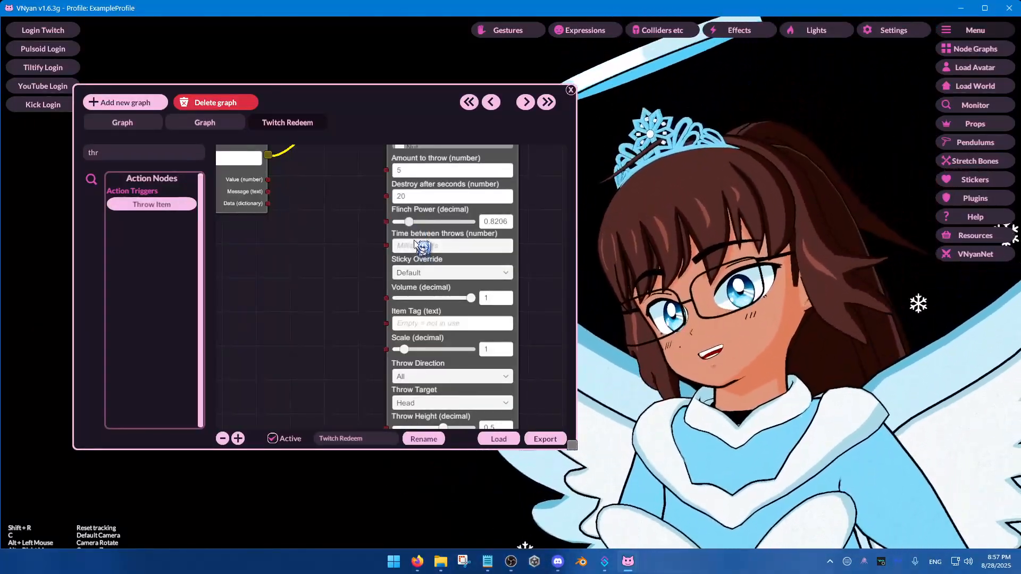
# Step: Set the Throw Item node's Time between throws to 1000 and its Sticky Override to Not Sticky
pyautogui.click(419, 247)
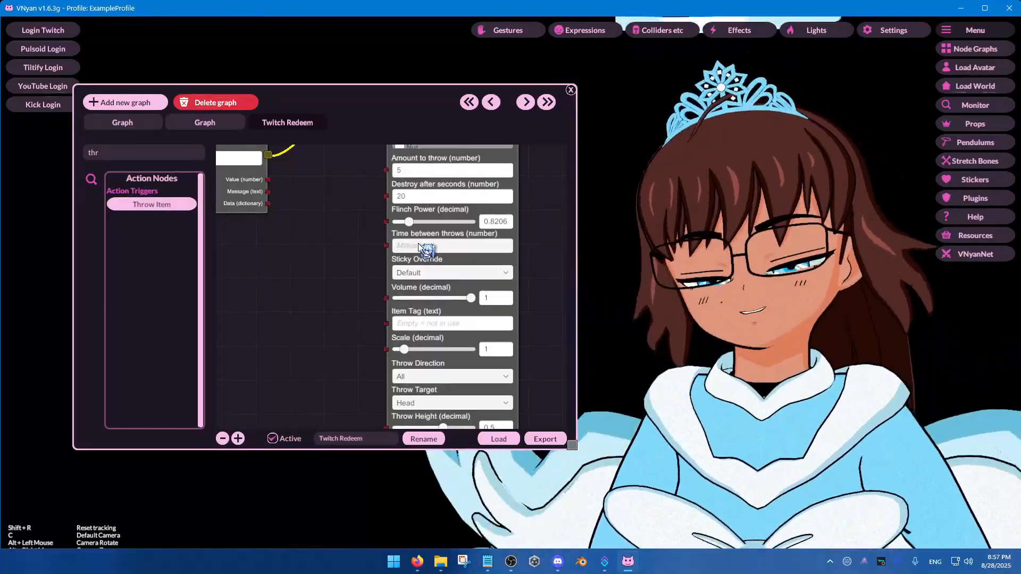
pyautogui.write('1000')
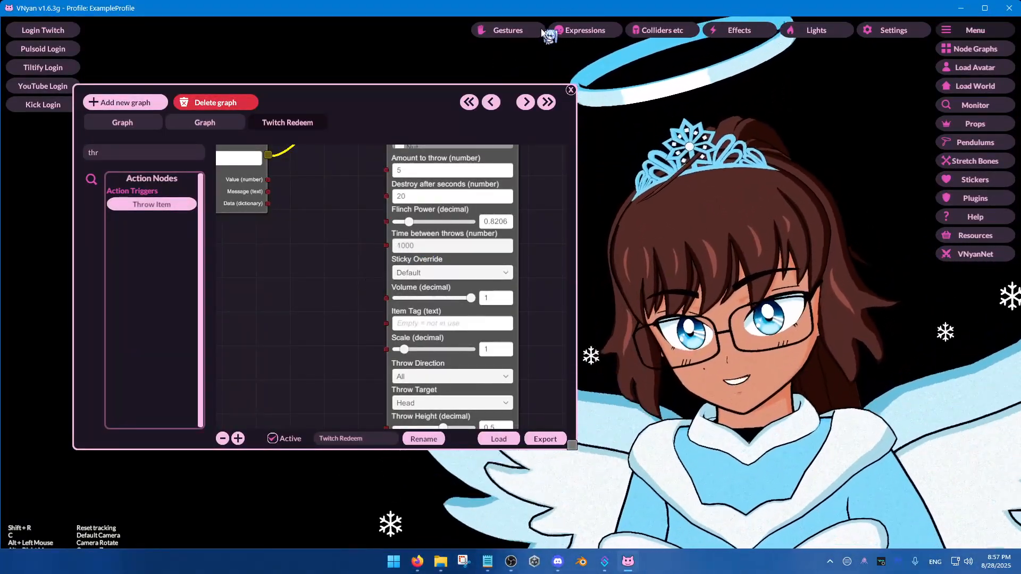
pyautogui.click(327, 286)
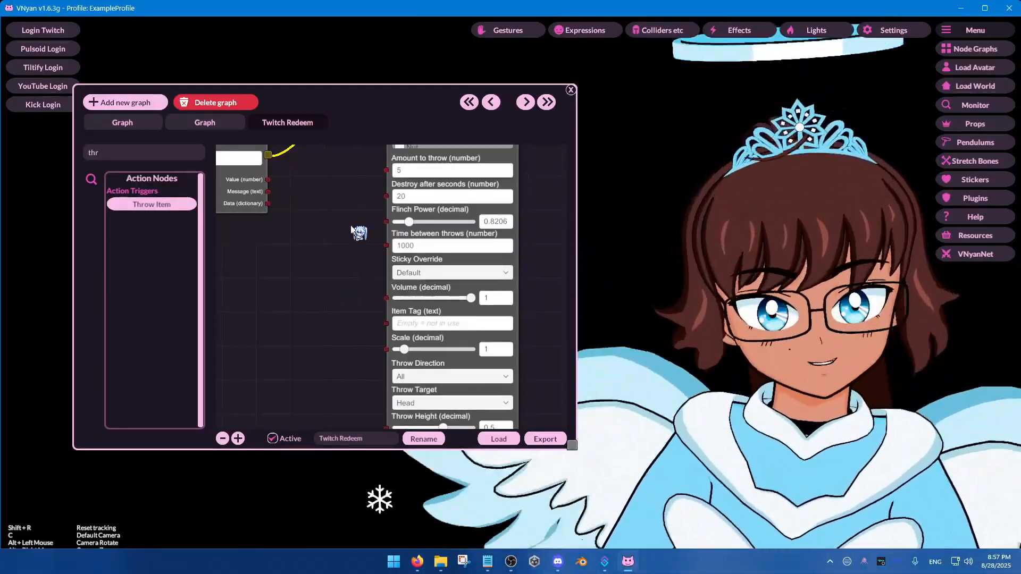
pyautogui.scroll(-1, 367, 292)
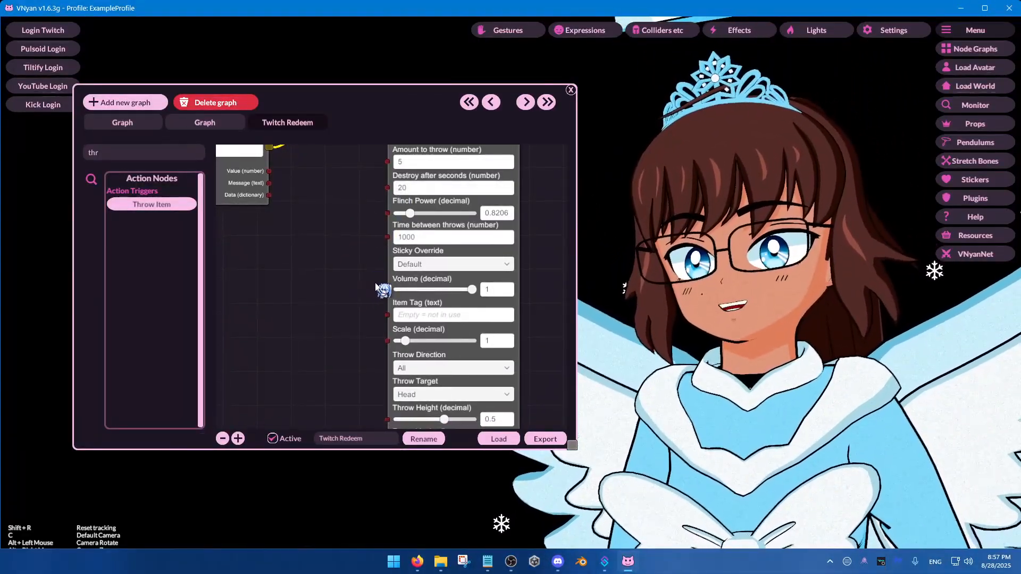
pyautogui.click(423, 264)
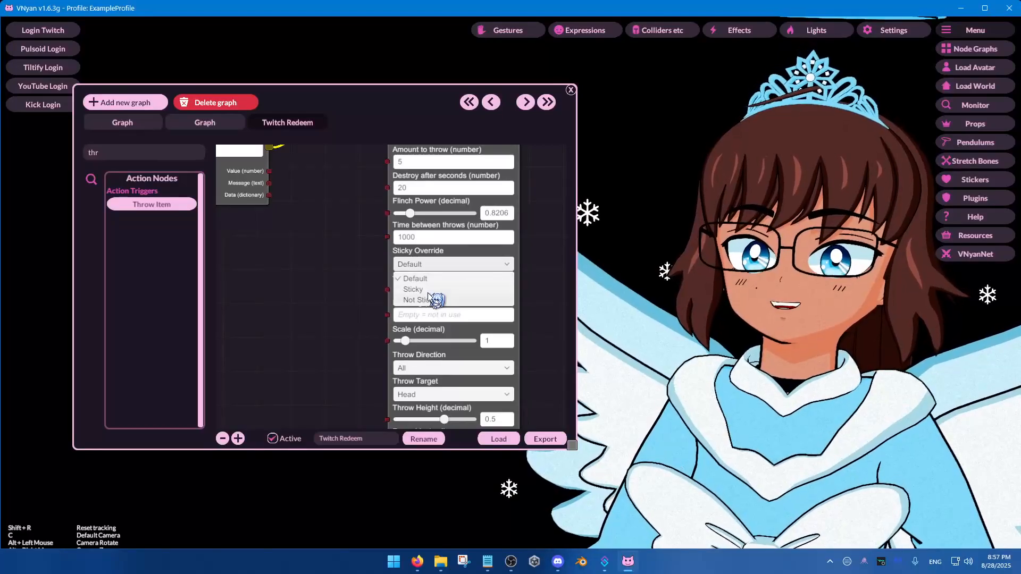
pyautogui.click(434, 300)
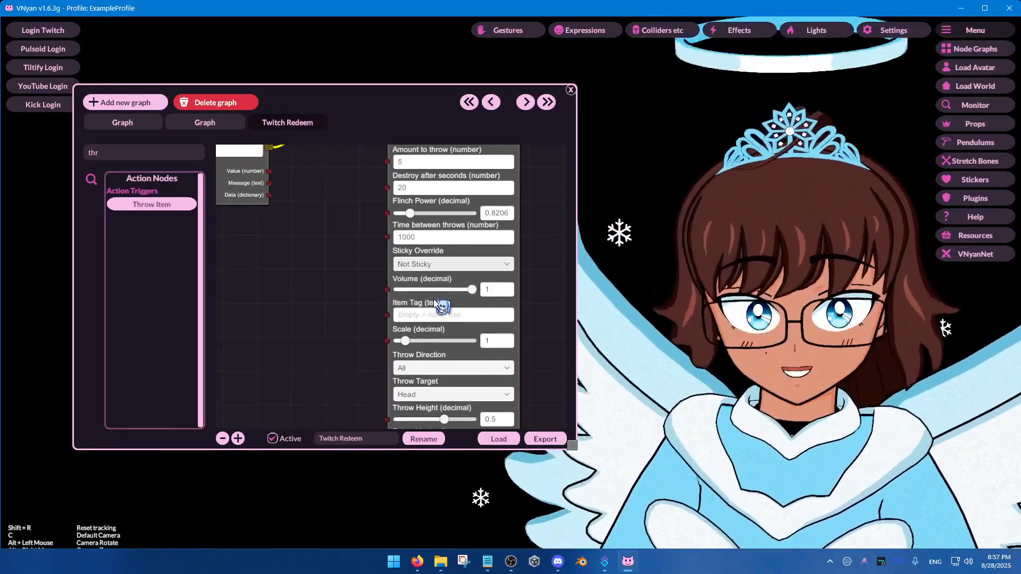
# Step: Lower the Throw Item node's Volume to about 0.58
pyautogui.scroll(-2, 351, 292)
pyautogui.scroll(-4, 352, 293)
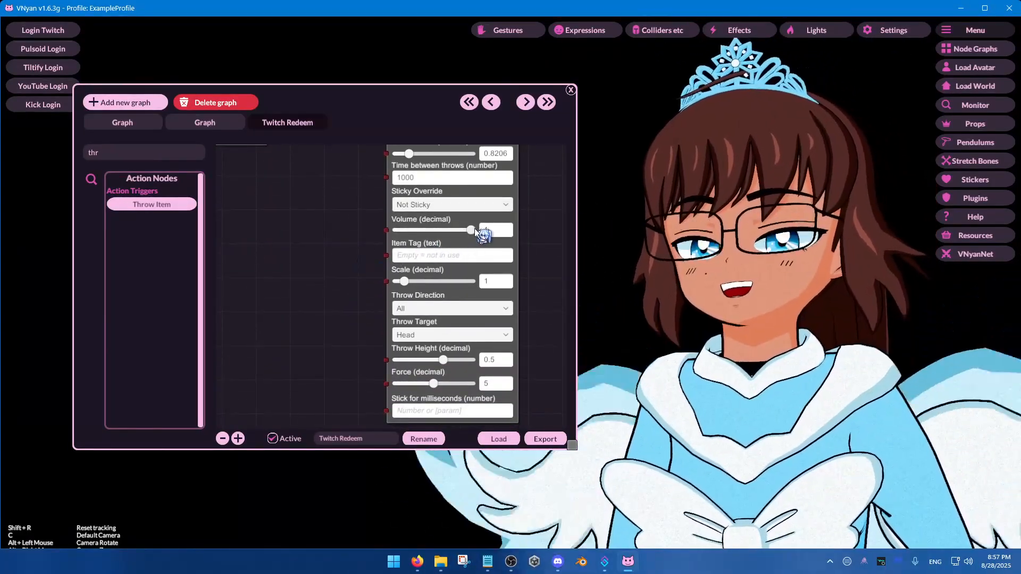
pyautogui.moveTo(470, 229); pyautogui.dragTo(440, 230)
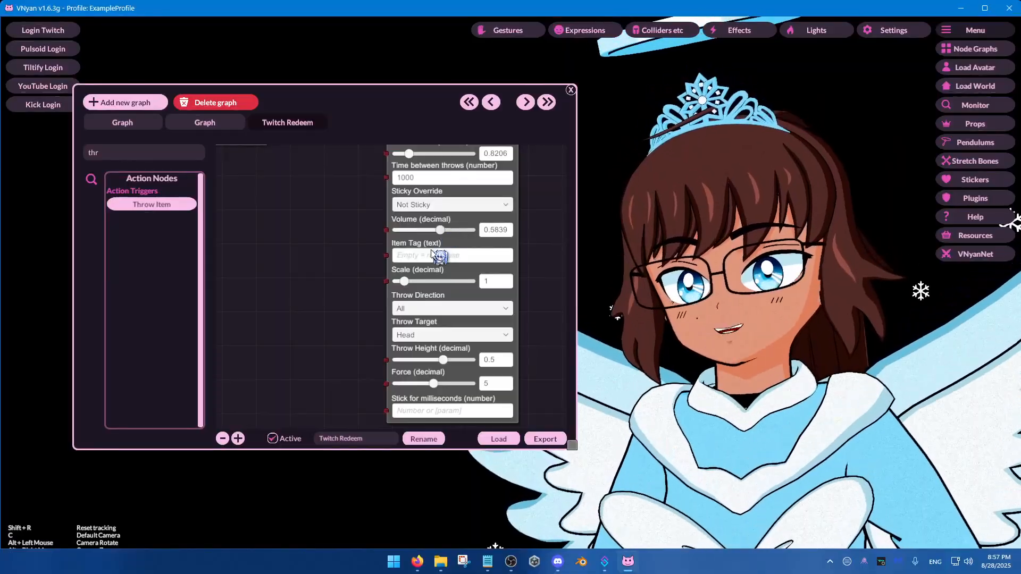
# Step: Look through the Throw Item node's Throw Target and Throw Direction options, keeping Head and All
pyautogui.scroll(-2, 351, 293)
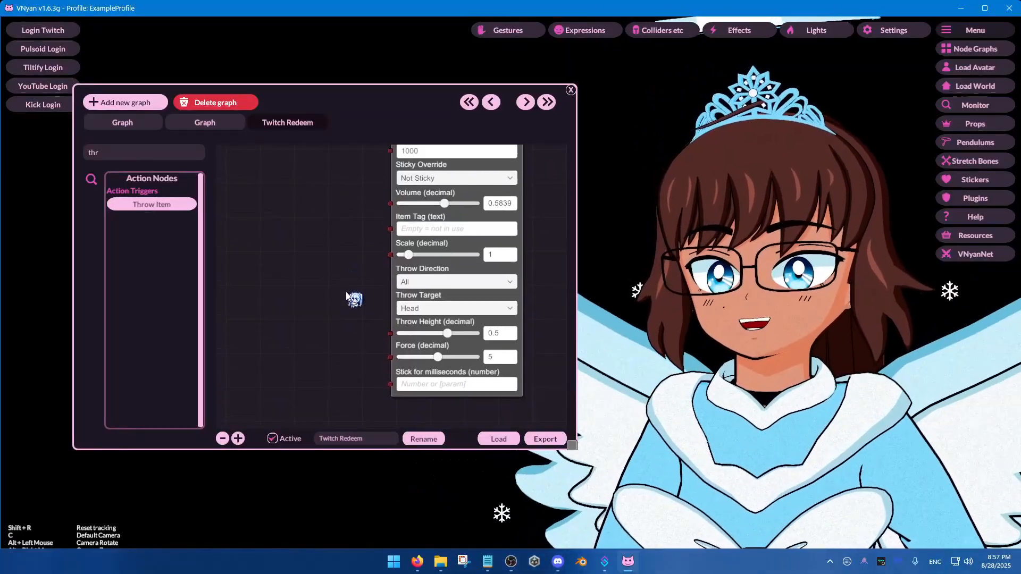
pyautogui.click(451, 319)
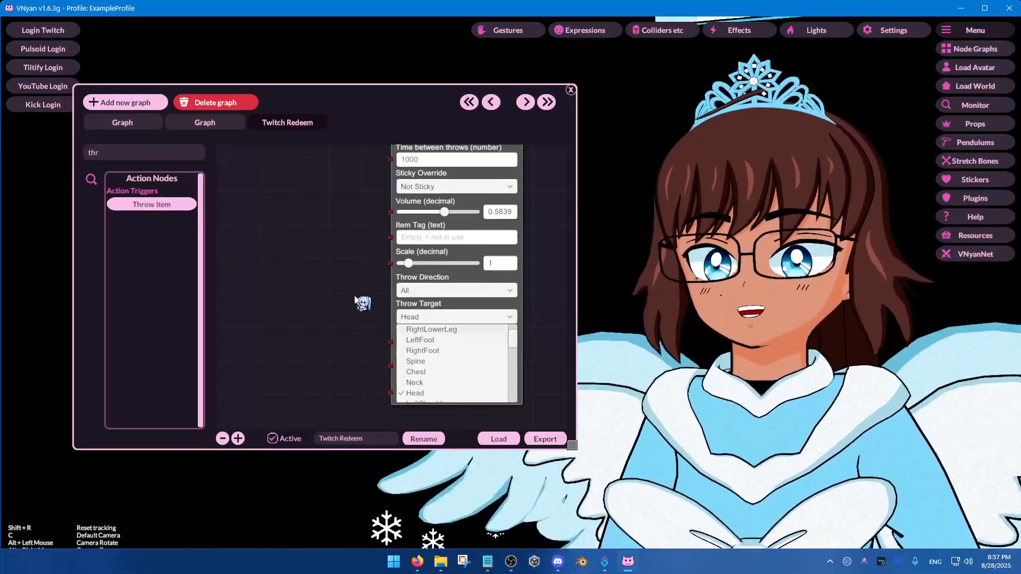
pyautogui.click(429, 296)
pyautogui.click(434, 291)
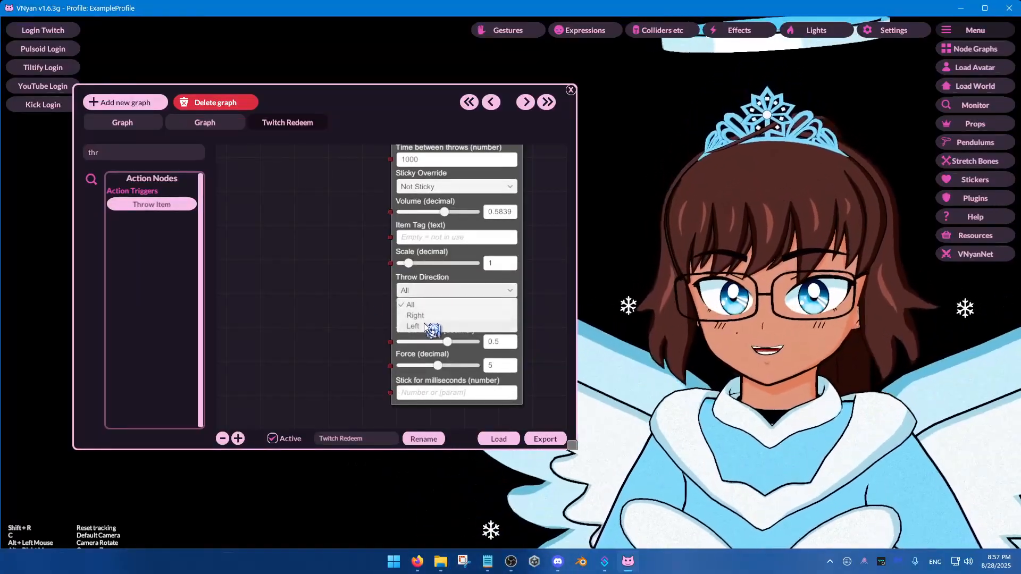
pyautogui.click(336, 329)
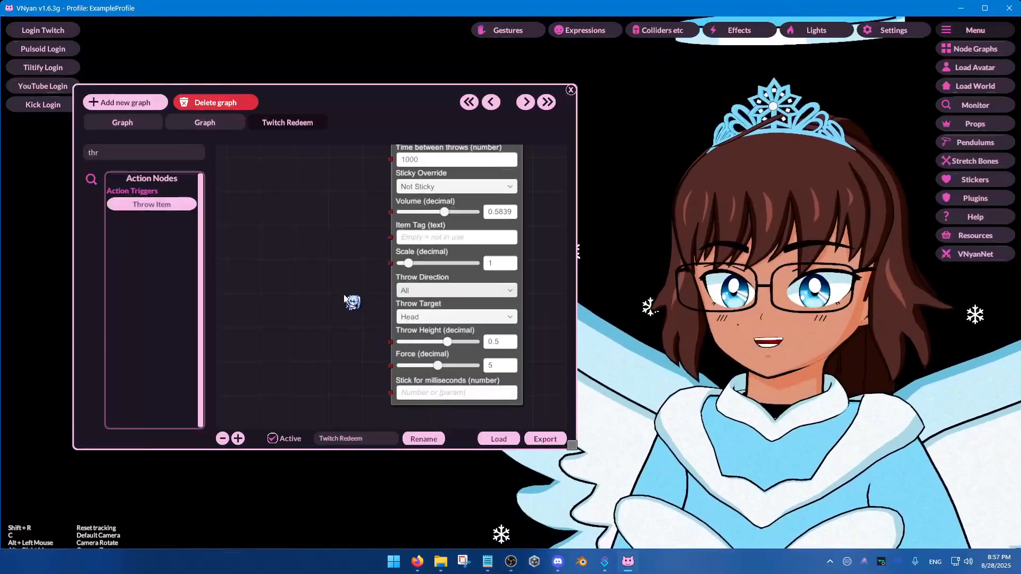
pyautogui.moveTo(295, 294); pyautogui.dragTo(301, 380)
pyautogui.scroll(-4, 358, 314)
pyautogui.scroll(2, 367, 315)
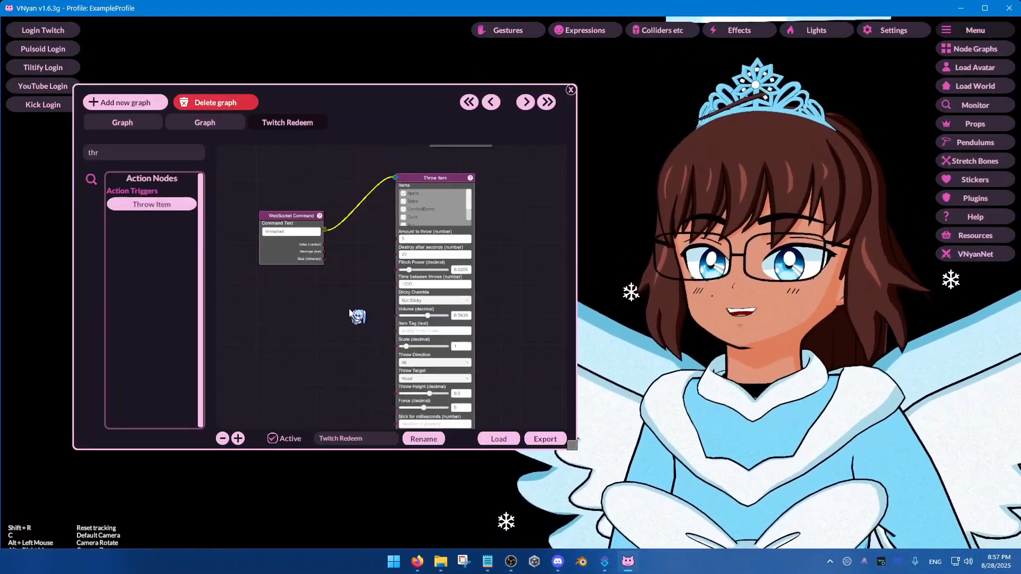
# Step: Switch to Streamer.bot, test the Shoutout Command action's Command Triggered trigger, and return to VNyan
pyautogui.click(606, 562)
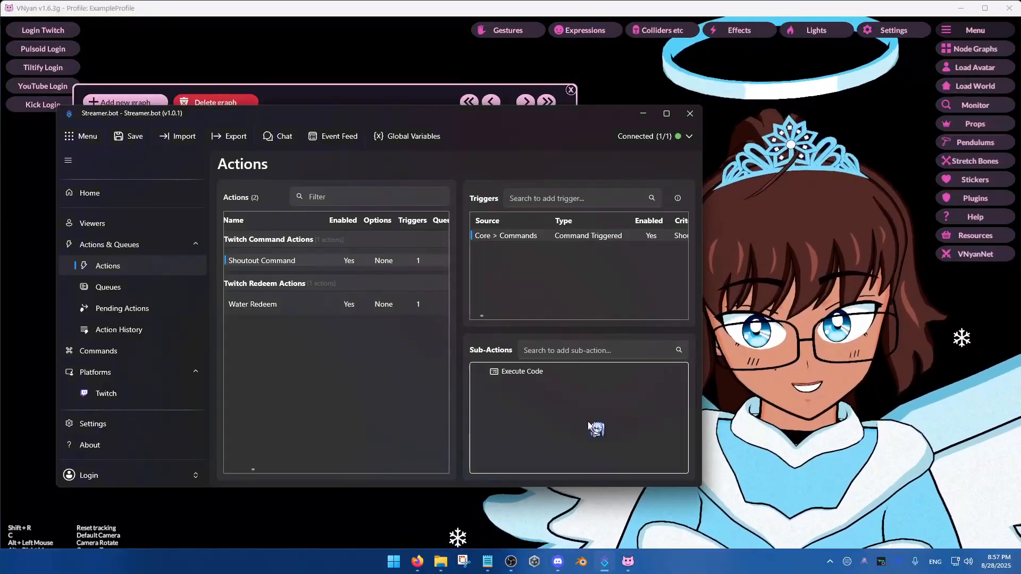
pyautogui.moveTo(505, 118); pyautogui.dragTo(370, 151)
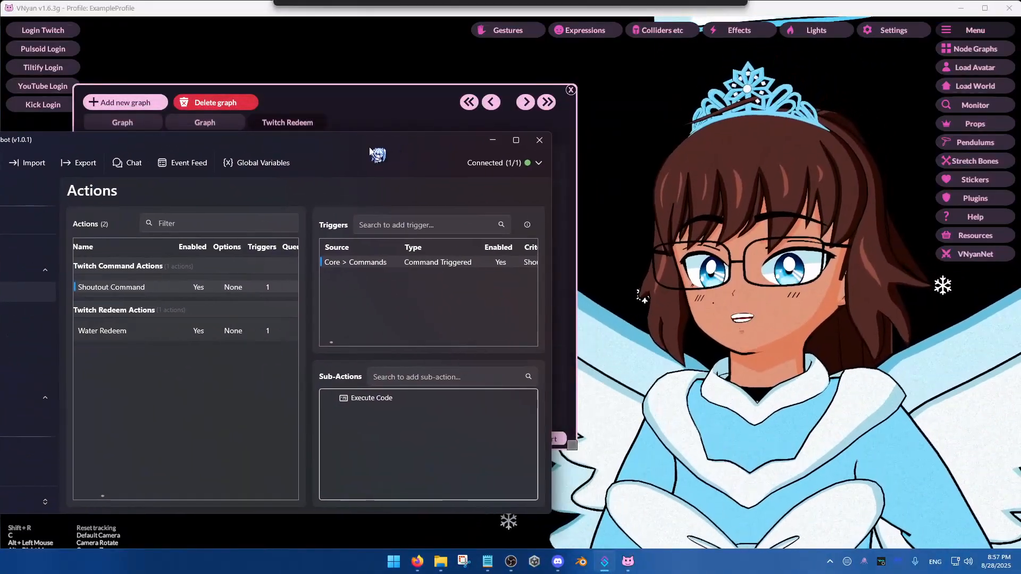
pyautogui.click(117, 287)
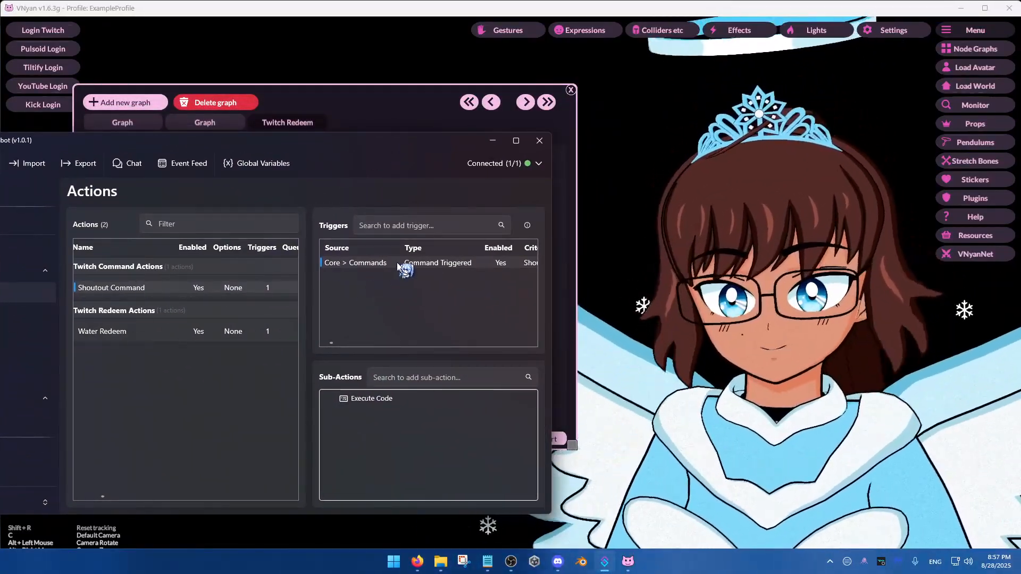
pyautogui.rightClick(400, 265)
pyautogui.click(423, 273)
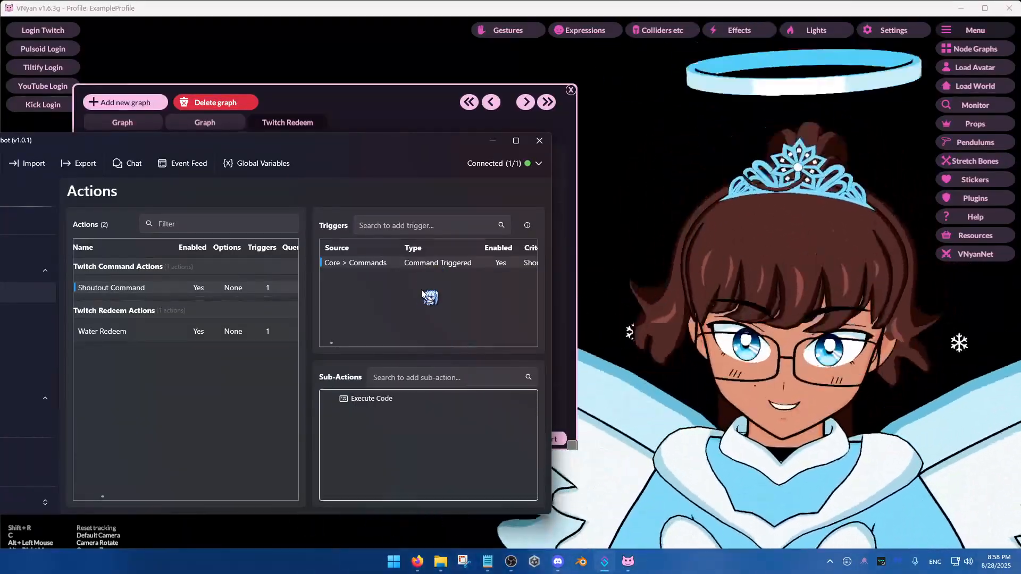
pyautogui.moveTo(358, 141); pyautogui.dragTo(432, 126)
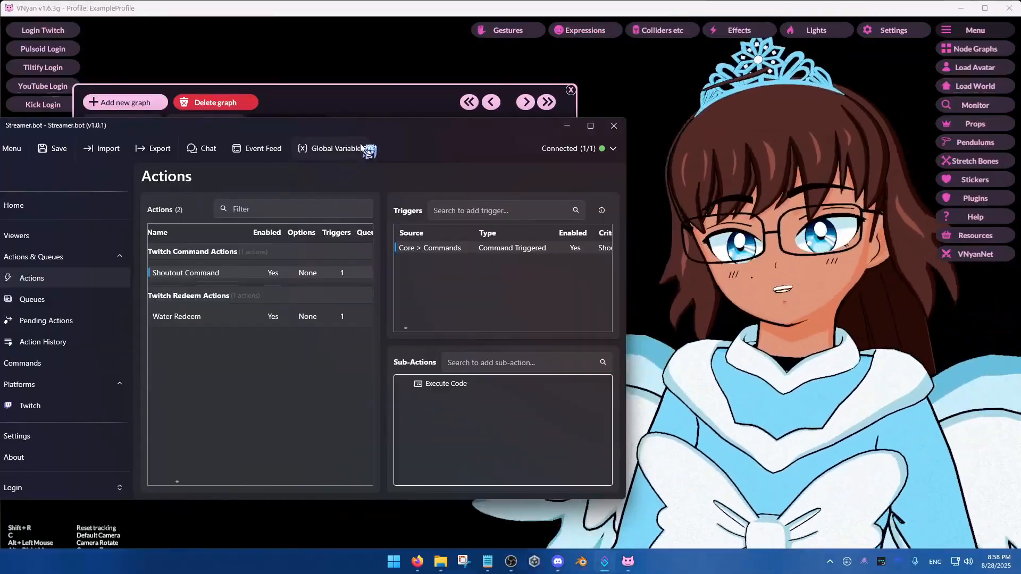
pyautogui.moveTo(361, 146); pyautogui.dragTo(406, 136)
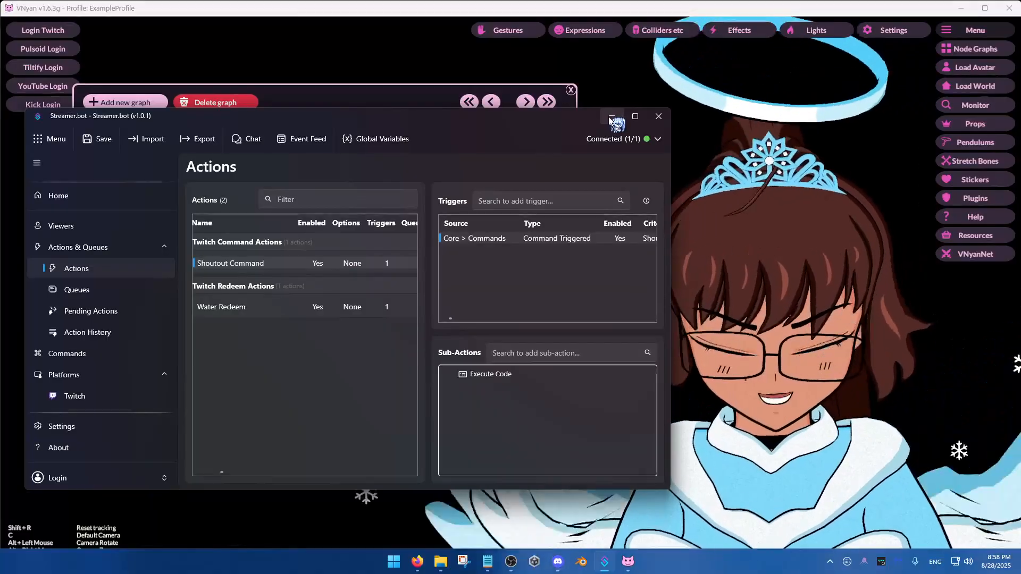
pyautogui.click(609, 117)
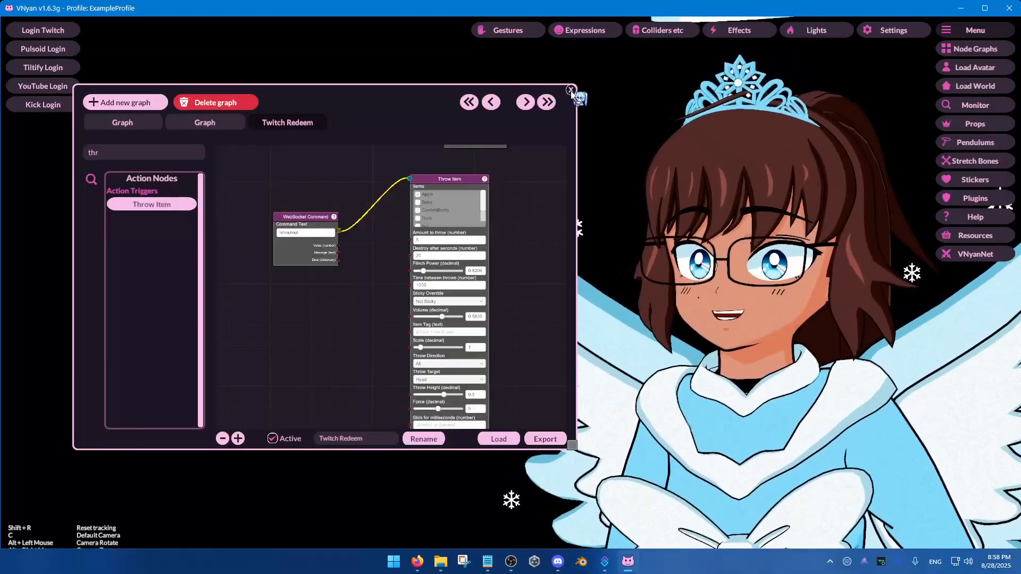
# Step: Review both WebSocket Command chains in the Twitch Redeem graph and Streamer.bot's Actions page, and close the node graph window
pyautogui.moveTo(510, 213); pyautogui.dragTo(487, 280)
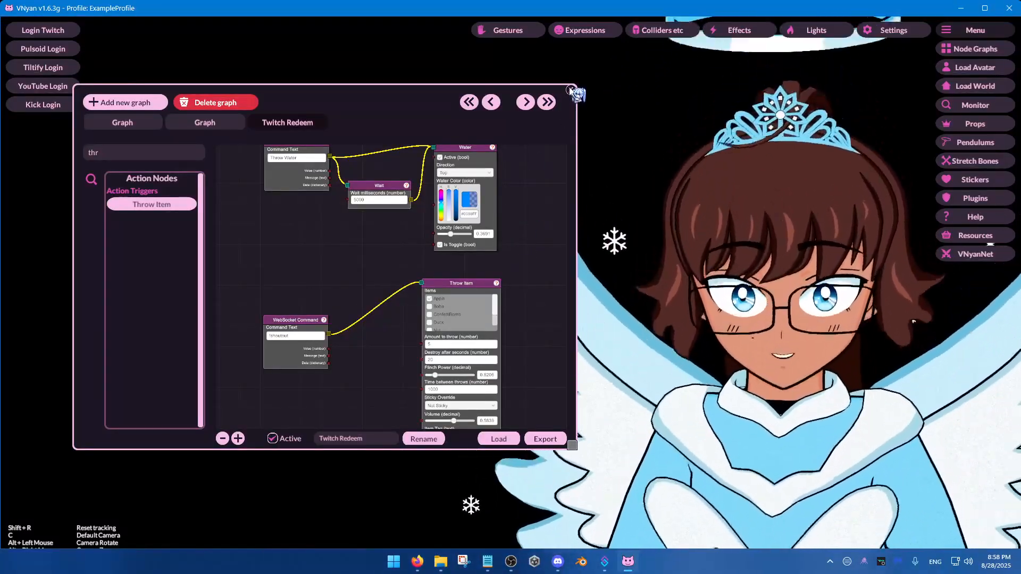
pyautogui.moveTo(570, 92); pyautogui.dragTo(559, 110)
pyautogui.moveTo(494, 274); pyautogui.dragTo(493, 313)
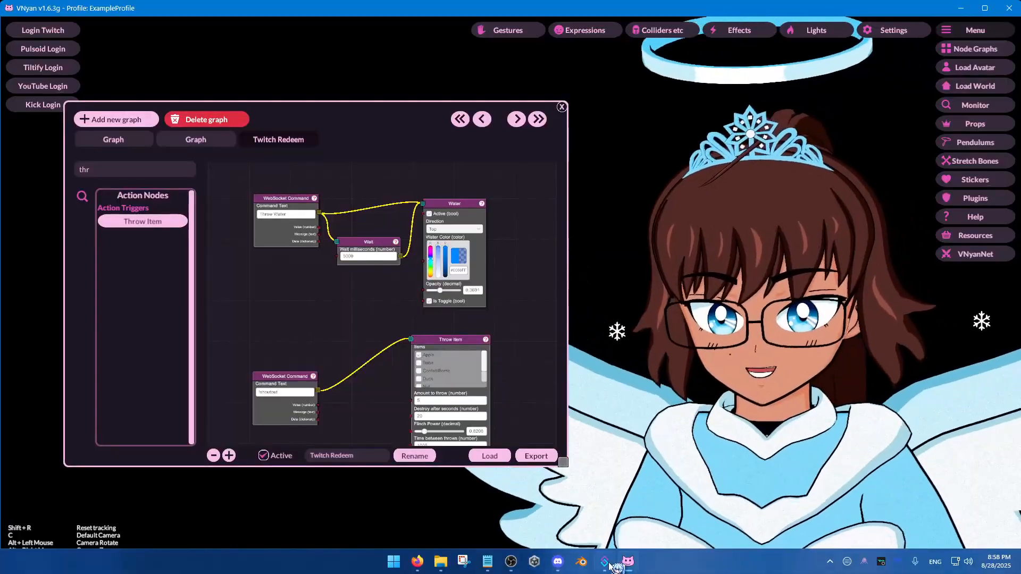
pyautogui.hotkey('alt', 'Tab')
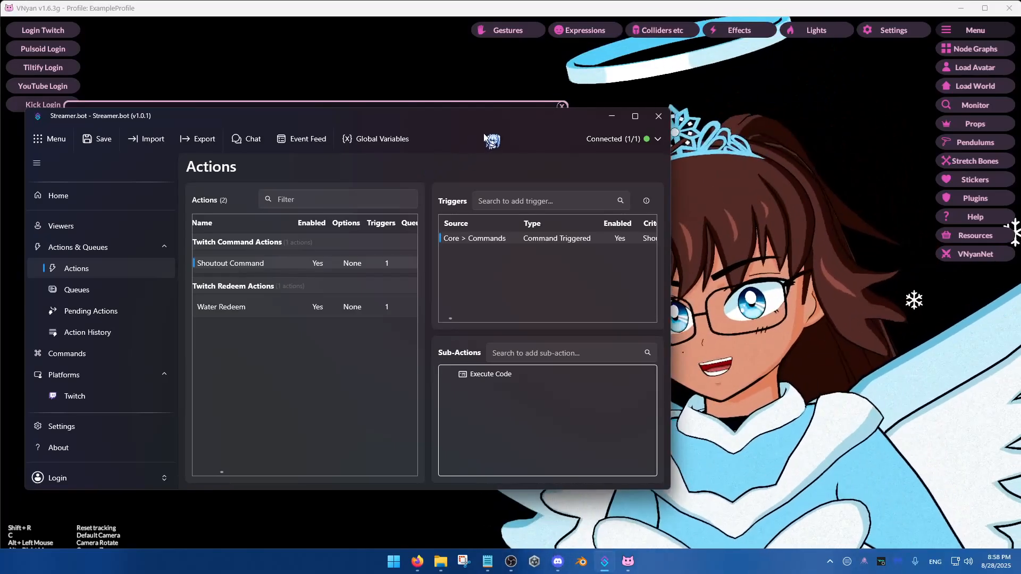
pyautogui.click(611, 116)
pyautogui.click(562, 107)
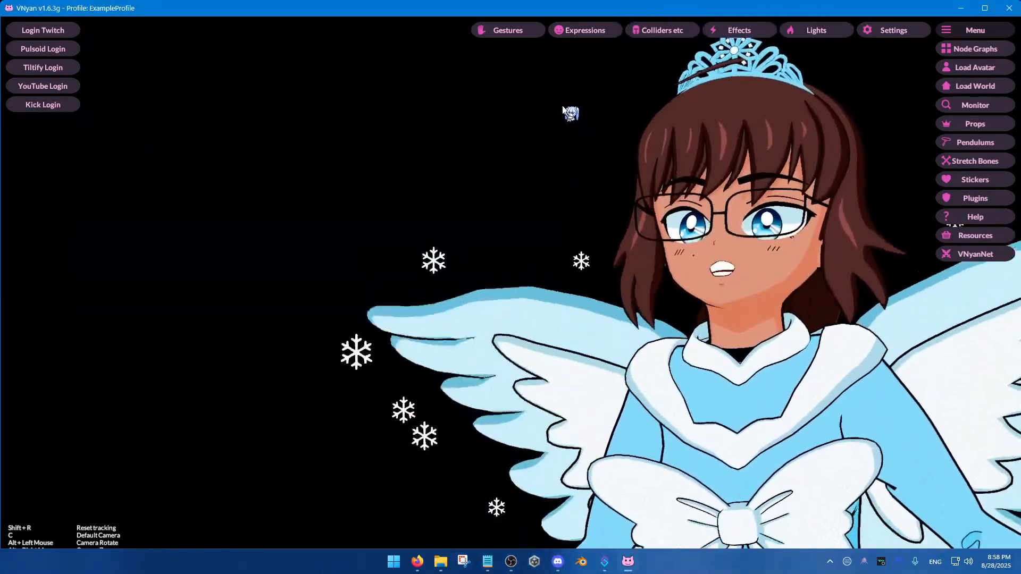